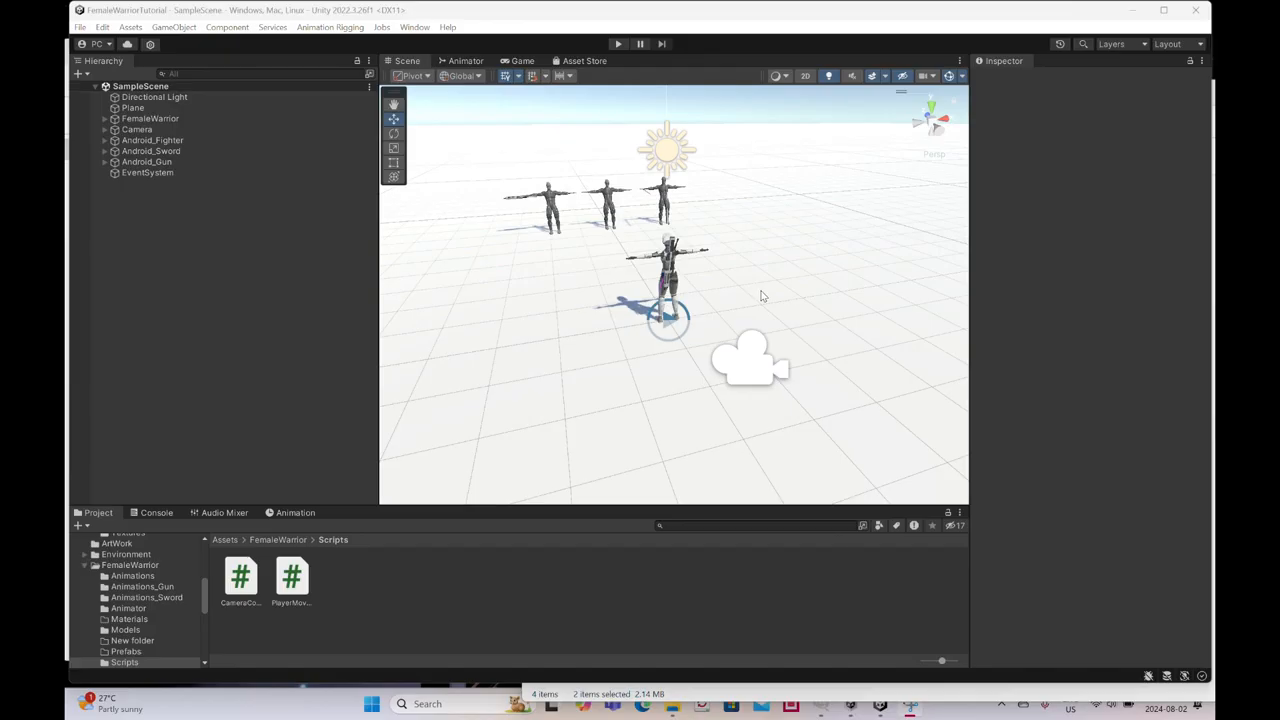
Delete the white ground plane from the scene.
left_click_drag(797, 311, 626, 300, "alt")
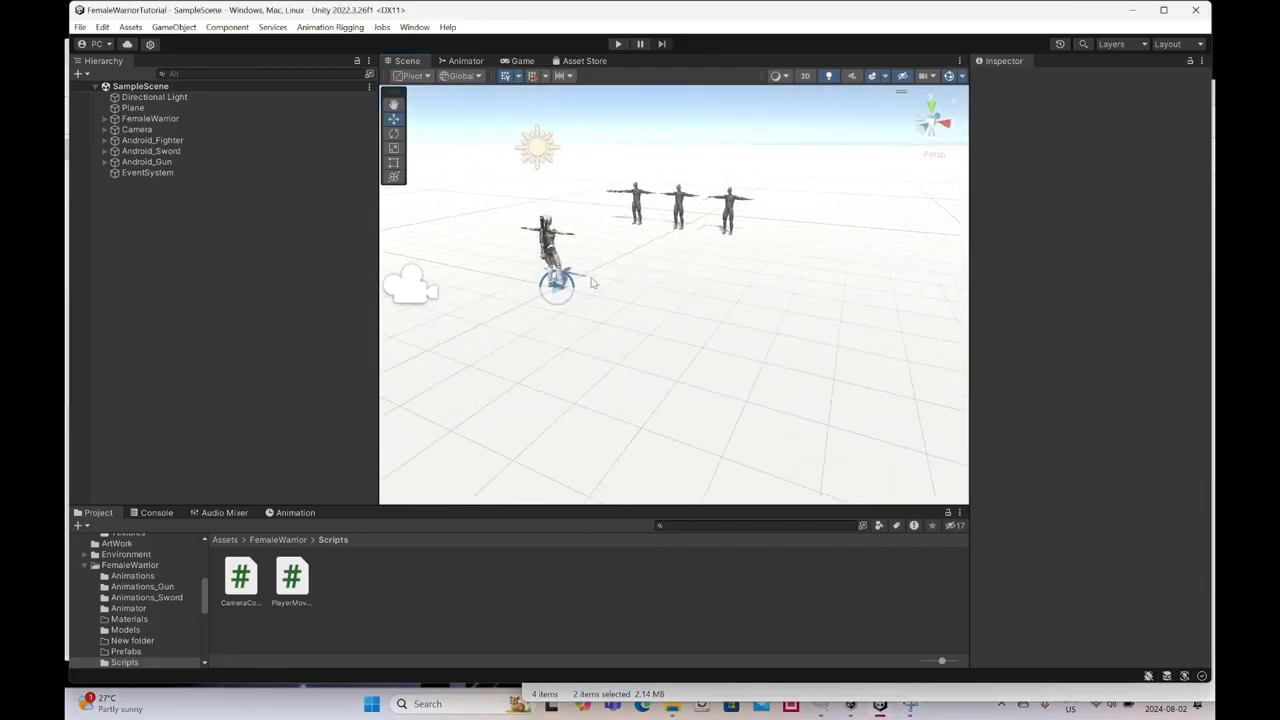
left_click(743, 336)
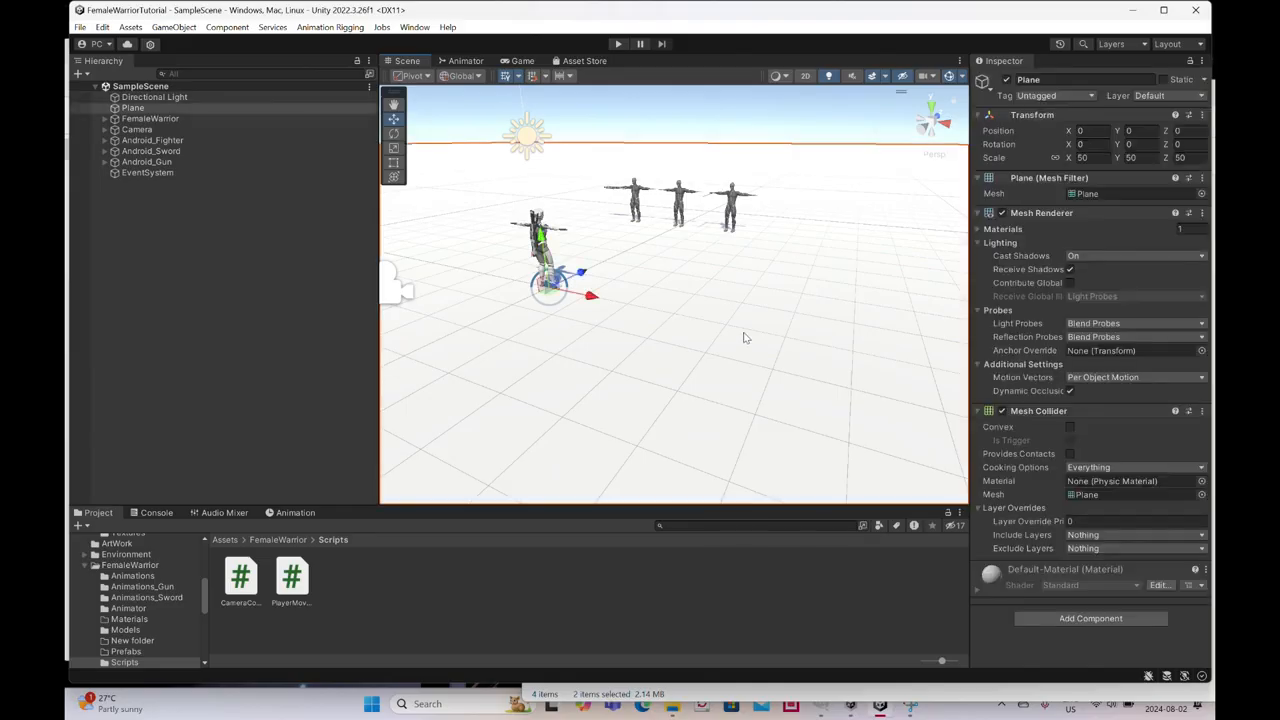
key("Delete")
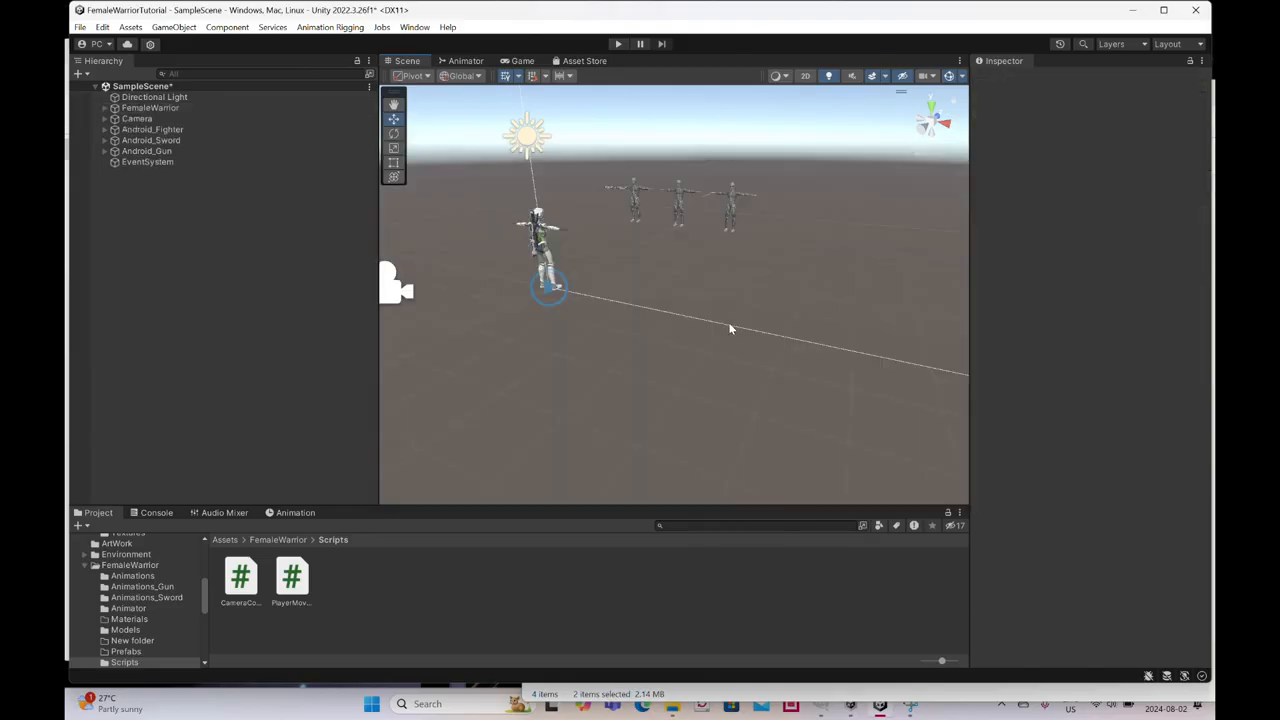
Place the Level1_Landscape_NEWGAME model from the Environment Models folder into the scene near the characters.
left_click(86, 553)
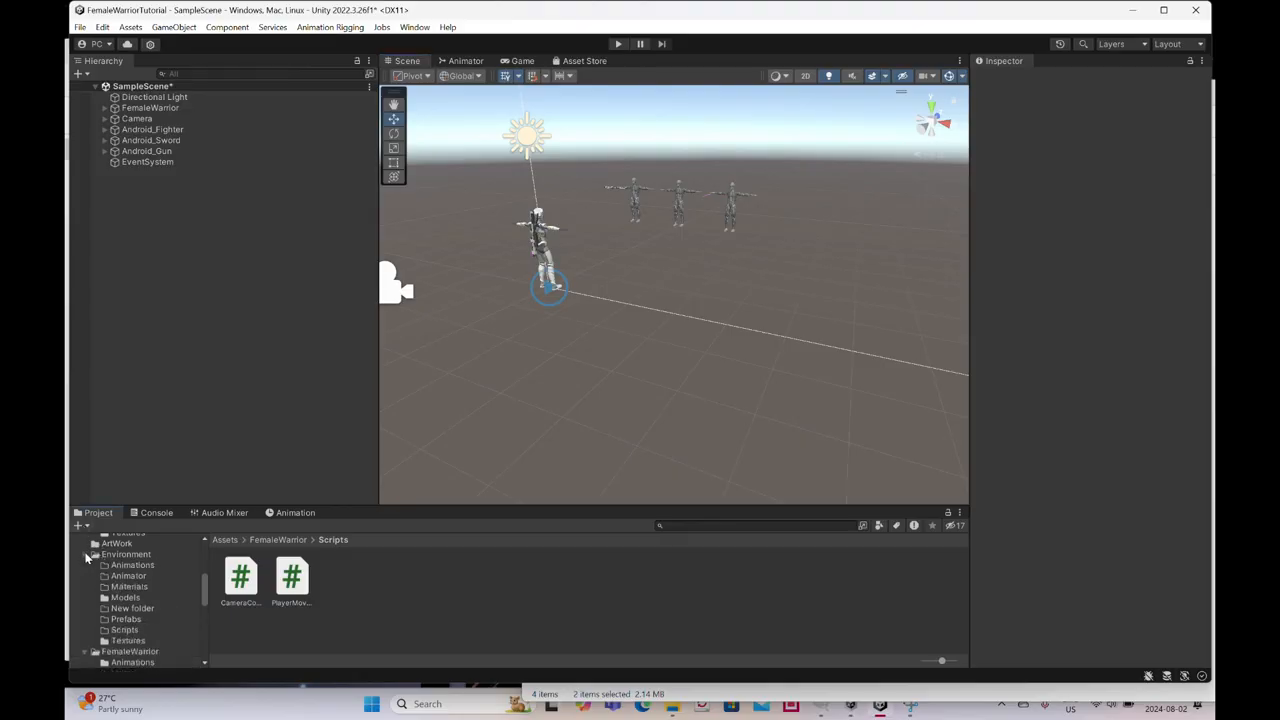
left_click(124, 600)
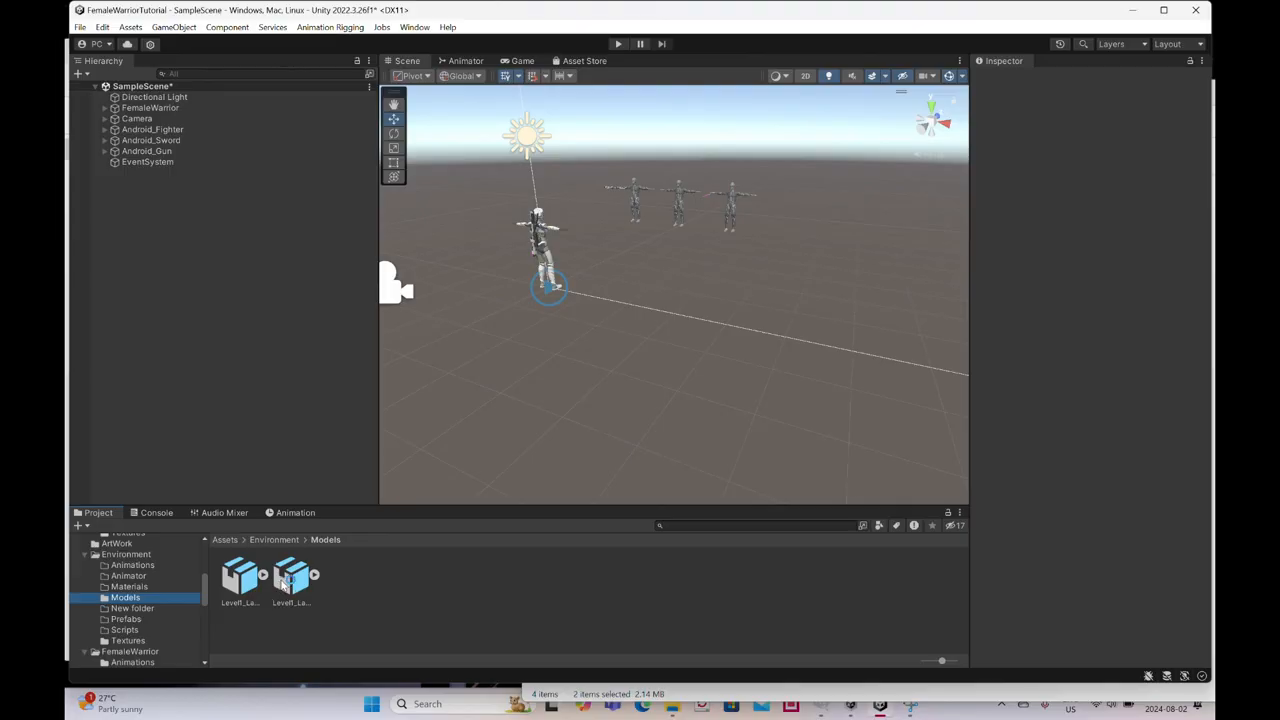
left_click_drag(285, 586, 557, 406)
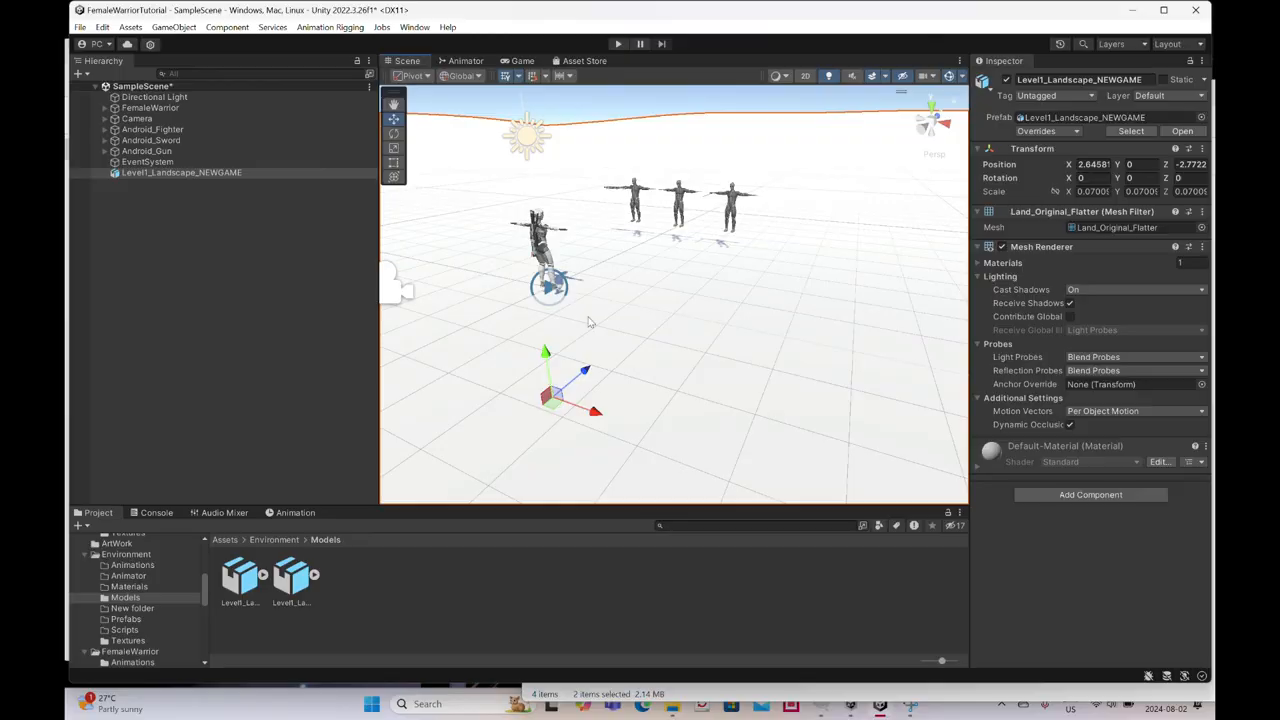
scroll(661, 302, "down", 3)
scroll(664, 302, "up", 10)
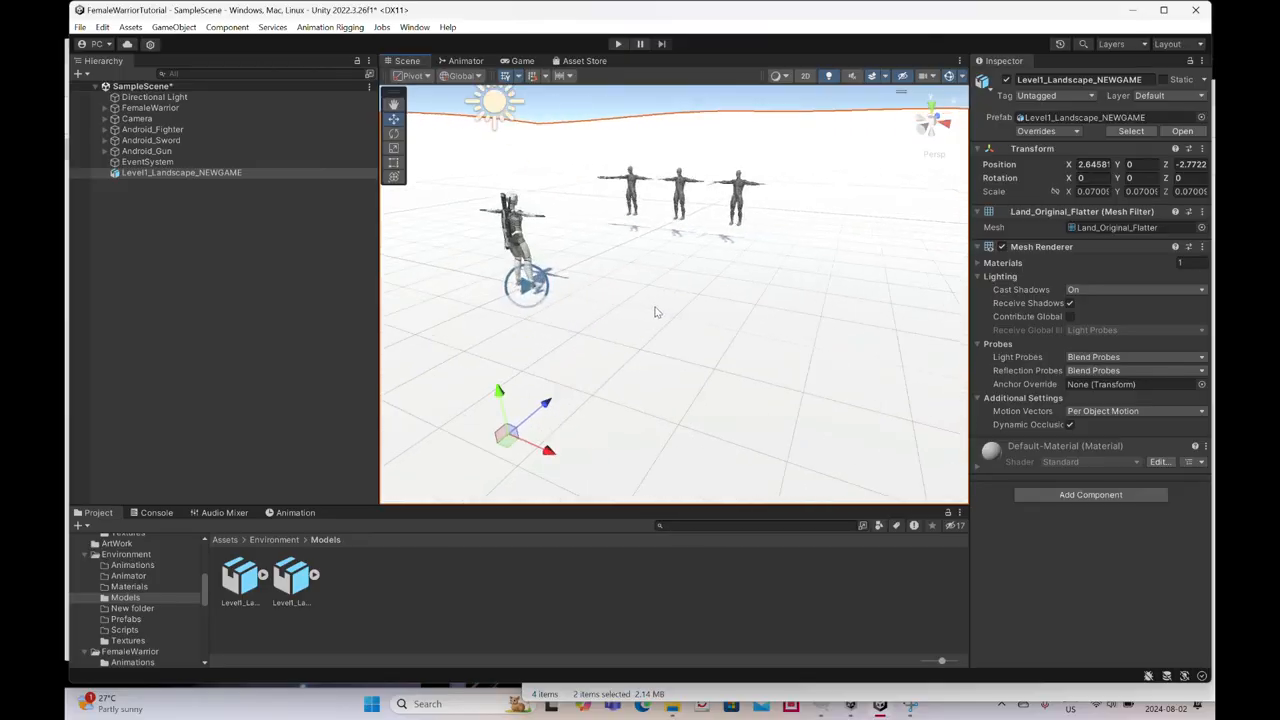
left_click_drag(639, 345, 785, 331, "alt")
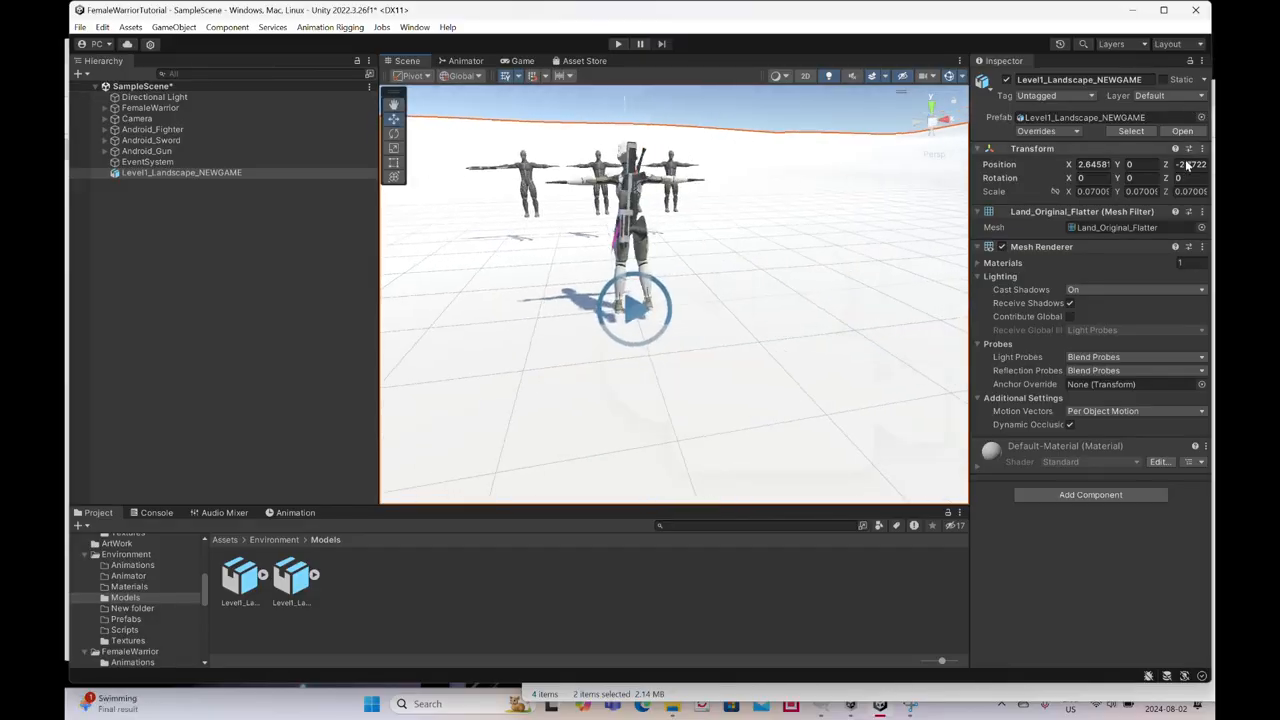
Set the landscape's Z and X positions to 0.
left_click(1189, 164)
type("0")
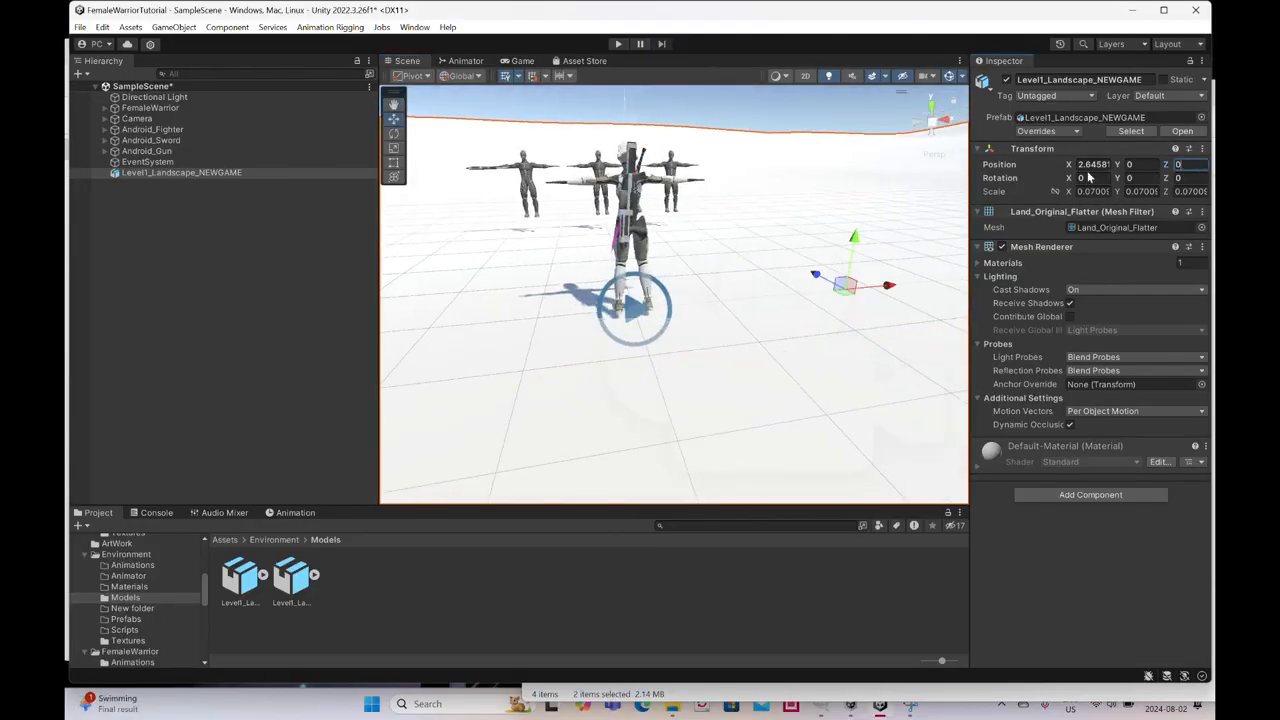
left_click(1091, 164)
type("0")
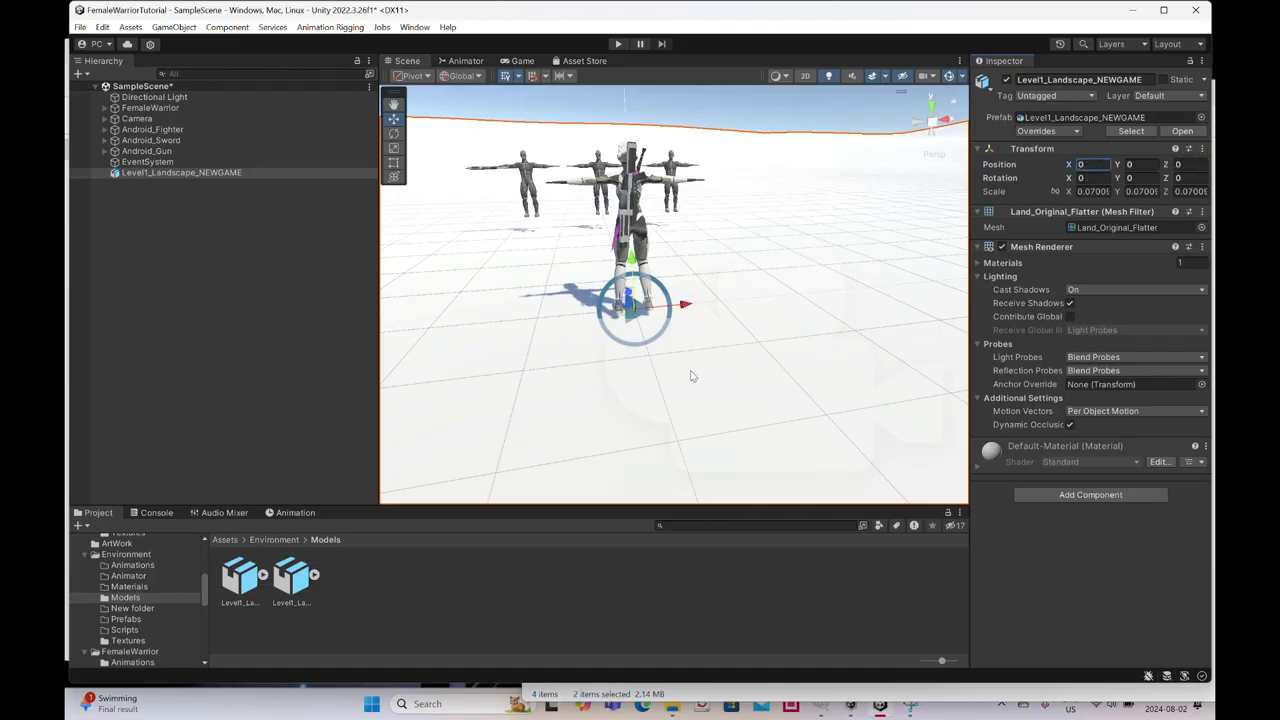
Create a material named Landscape_MAT in the Environment Materials folder and assign the sandy desert dirt texture as its albedo map.
left_click(133, 586)
right_click(285, 586)
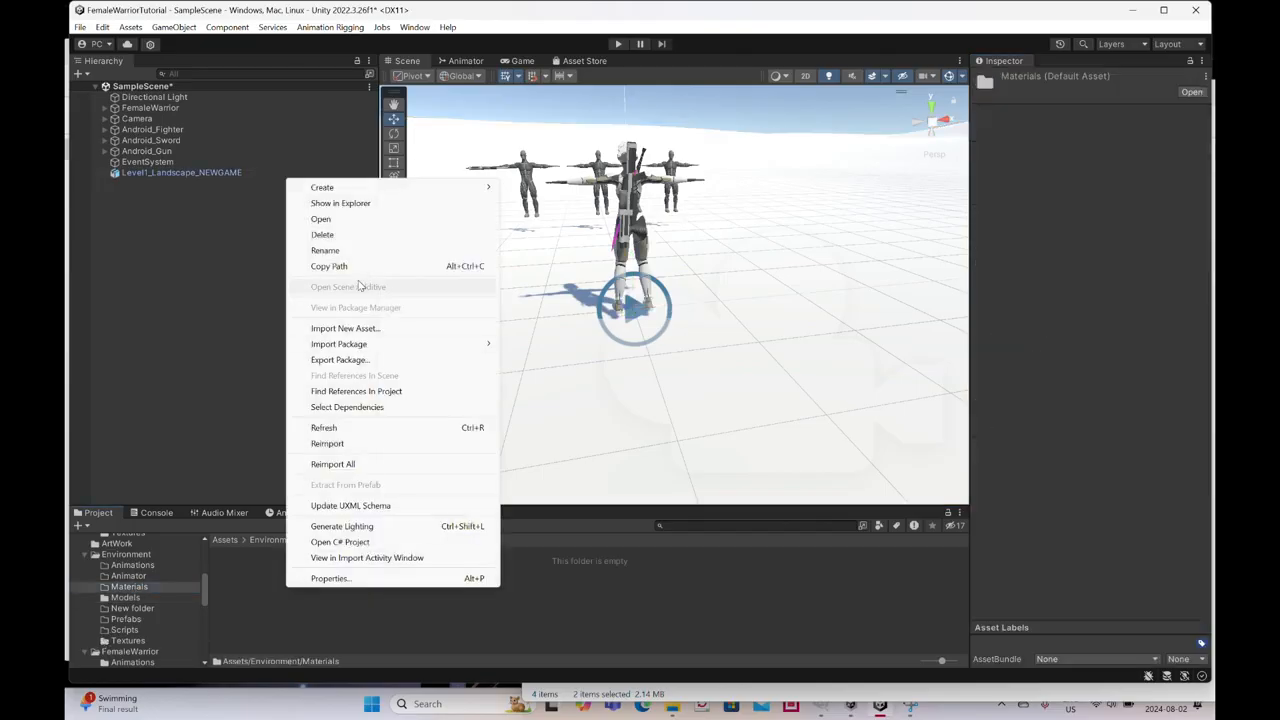
mouse_move(366, 190)
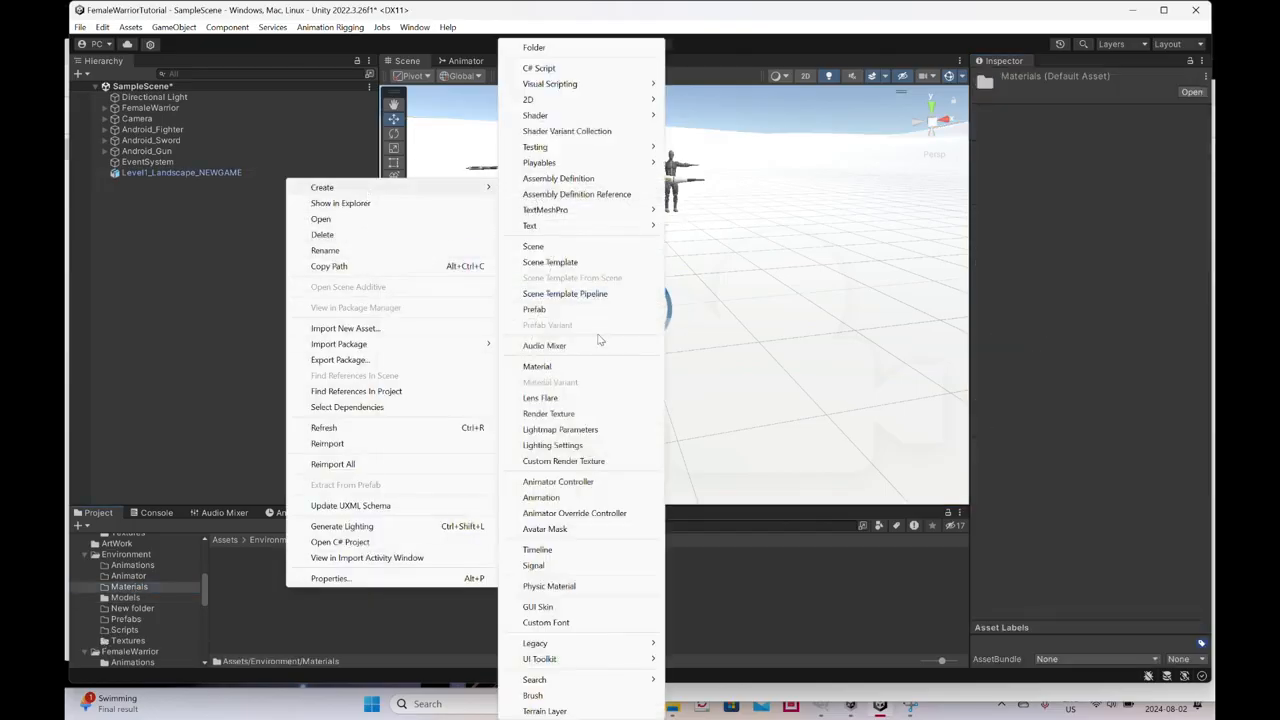
left_click(586, 368)
type("Land")
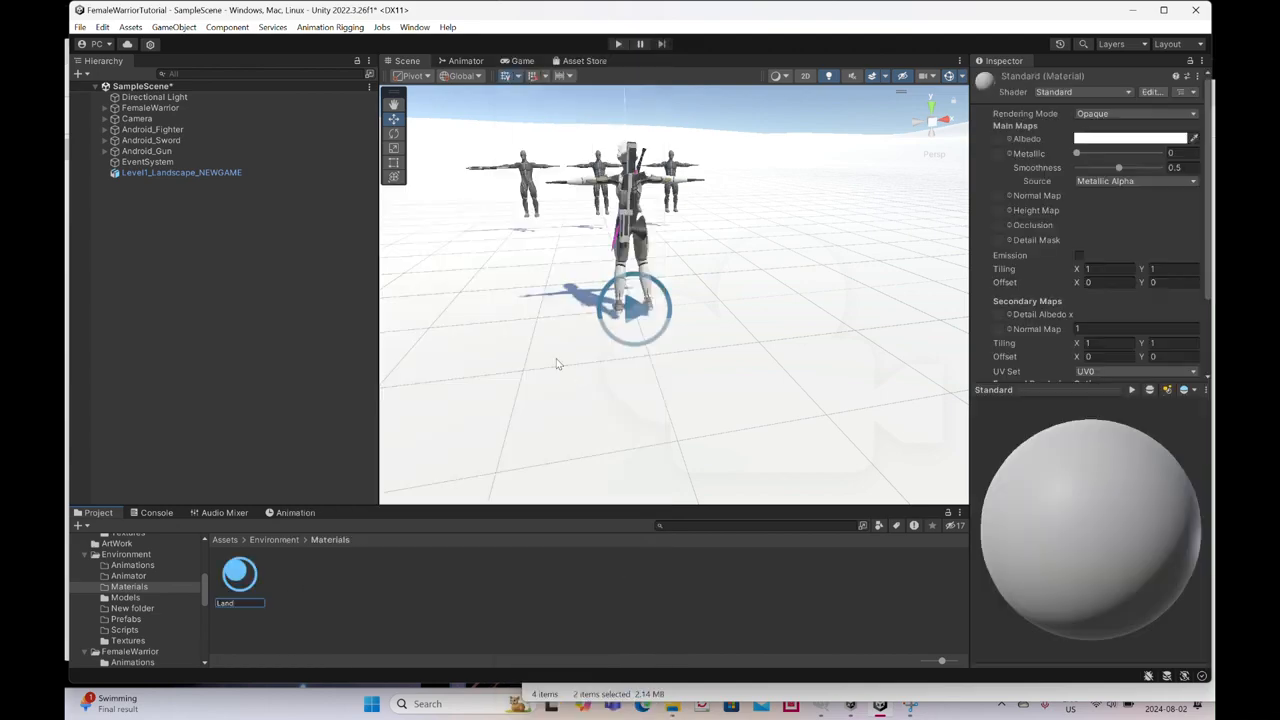
type("scape_MAT")
key("Return")
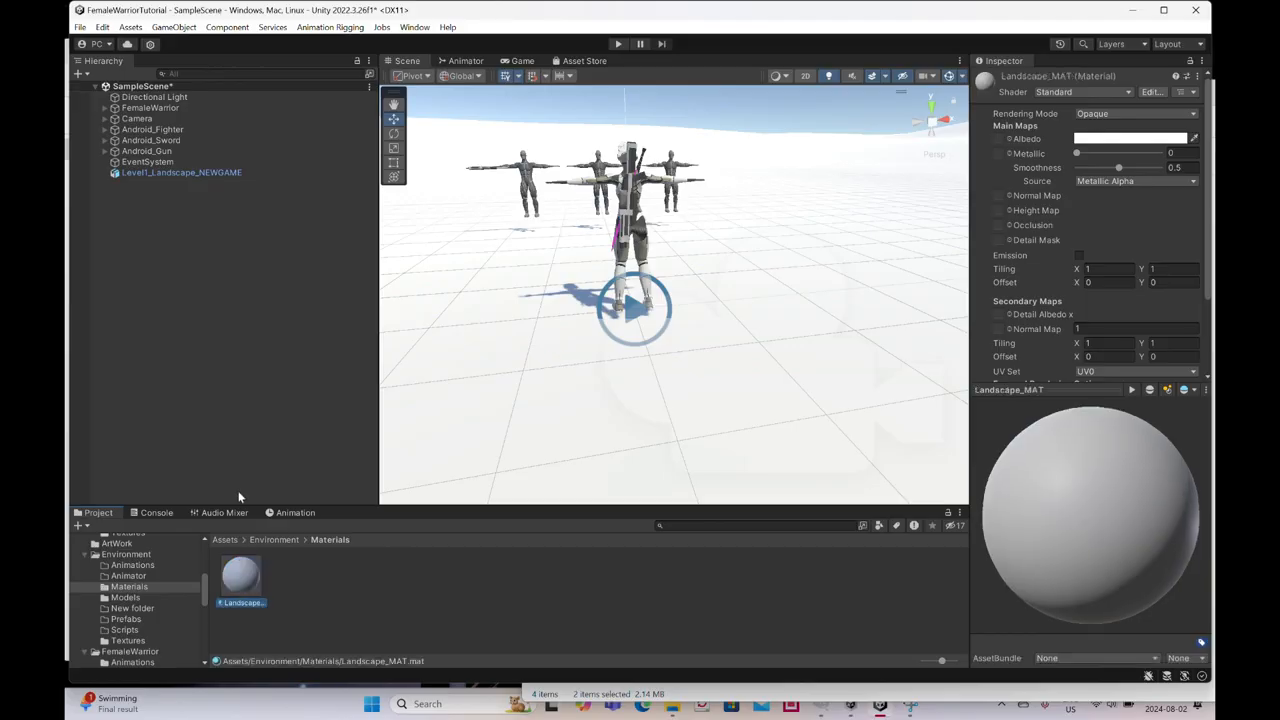
left_click(127, 641)
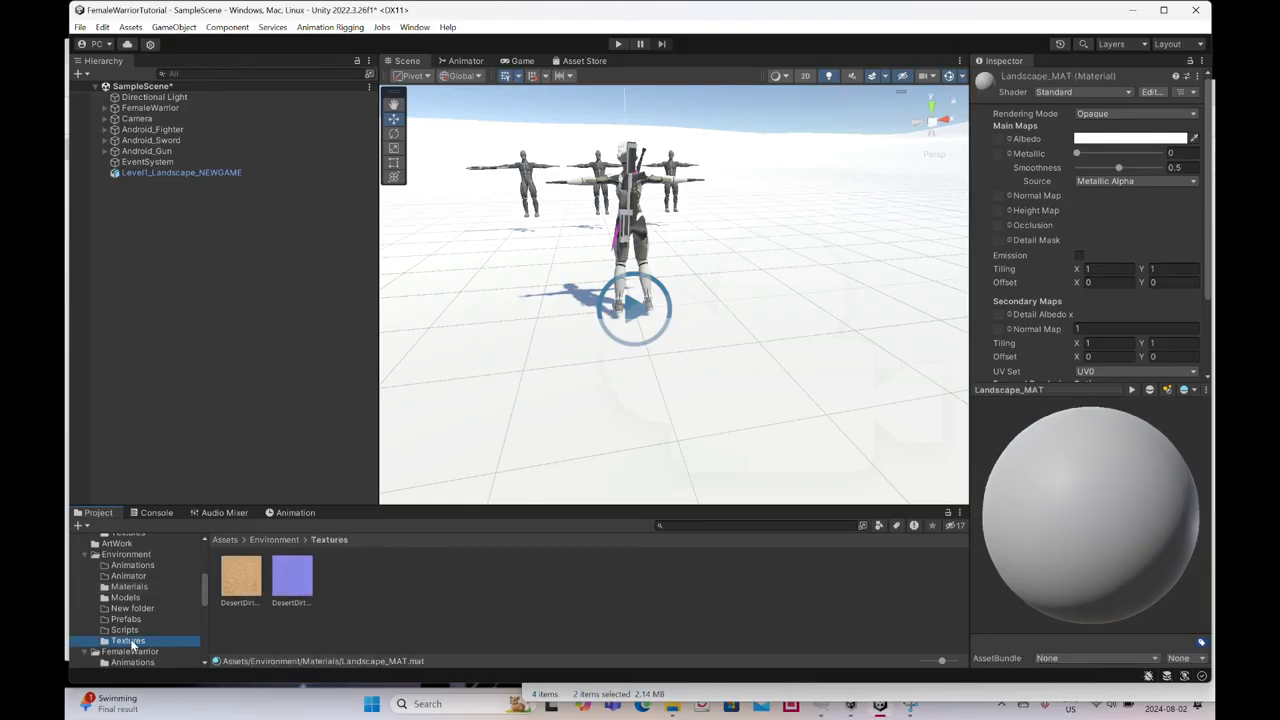
left_click_drag(245, 576, 998, 139)
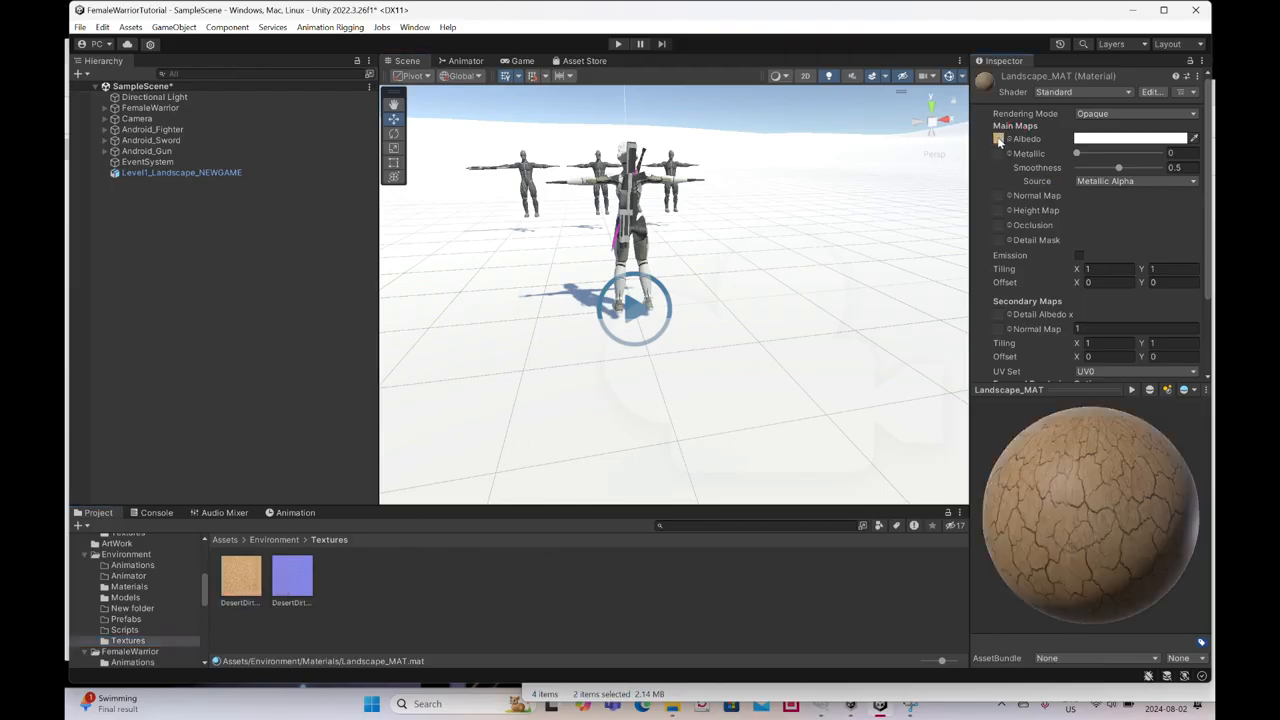
Change the DesertDirtGround2_Normal texture's type to Normal map and apply the import setting.
left_click(285, 589)
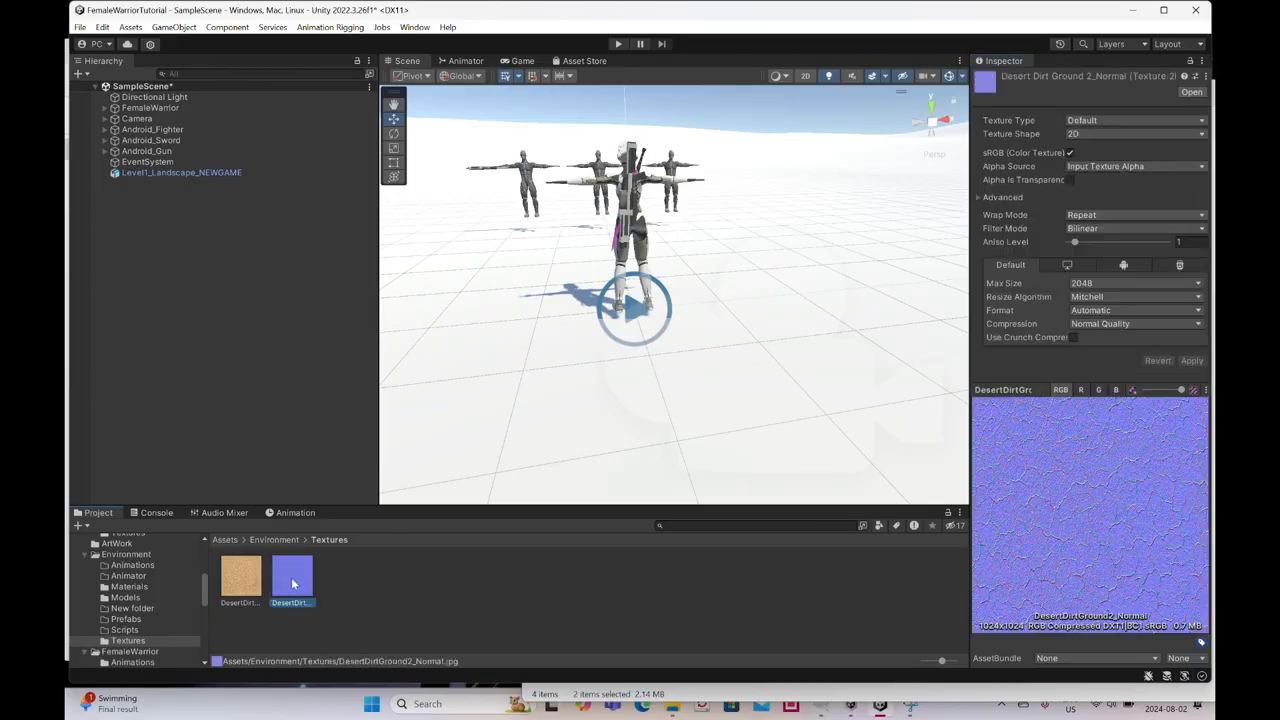
left_click(1091, 121)
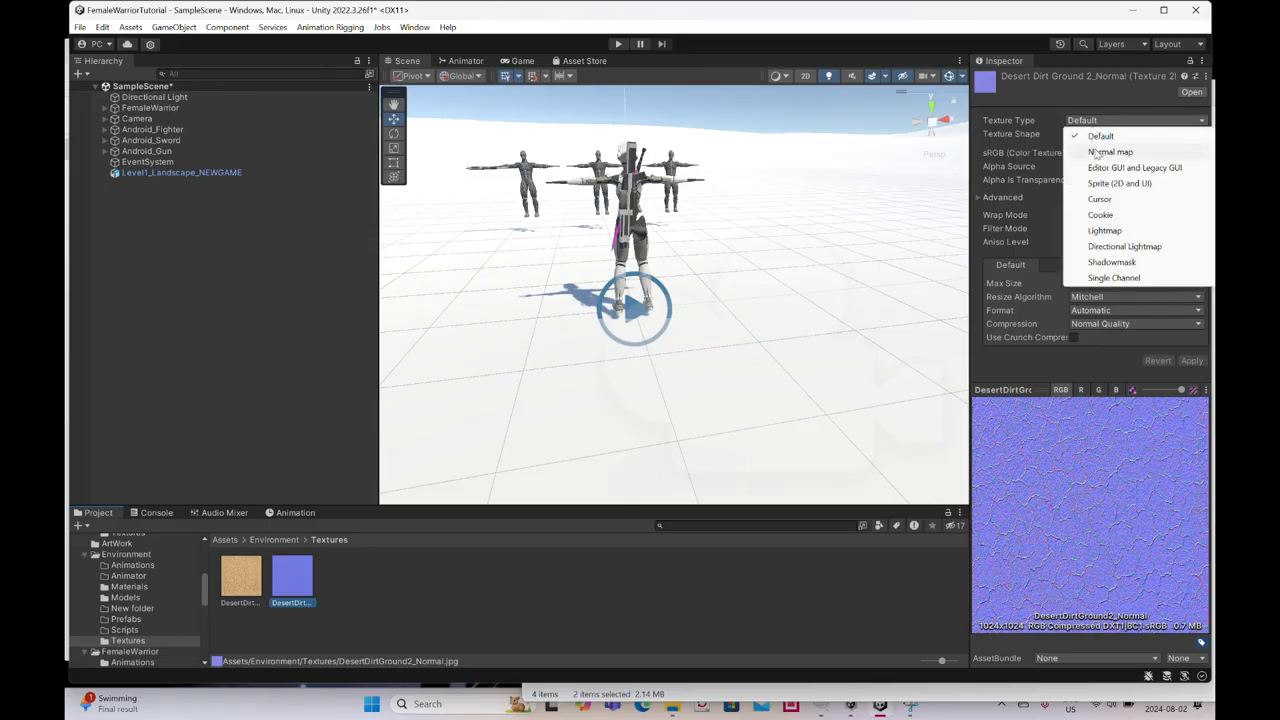
left_click(1106, 152)
left_click(1191, 347)
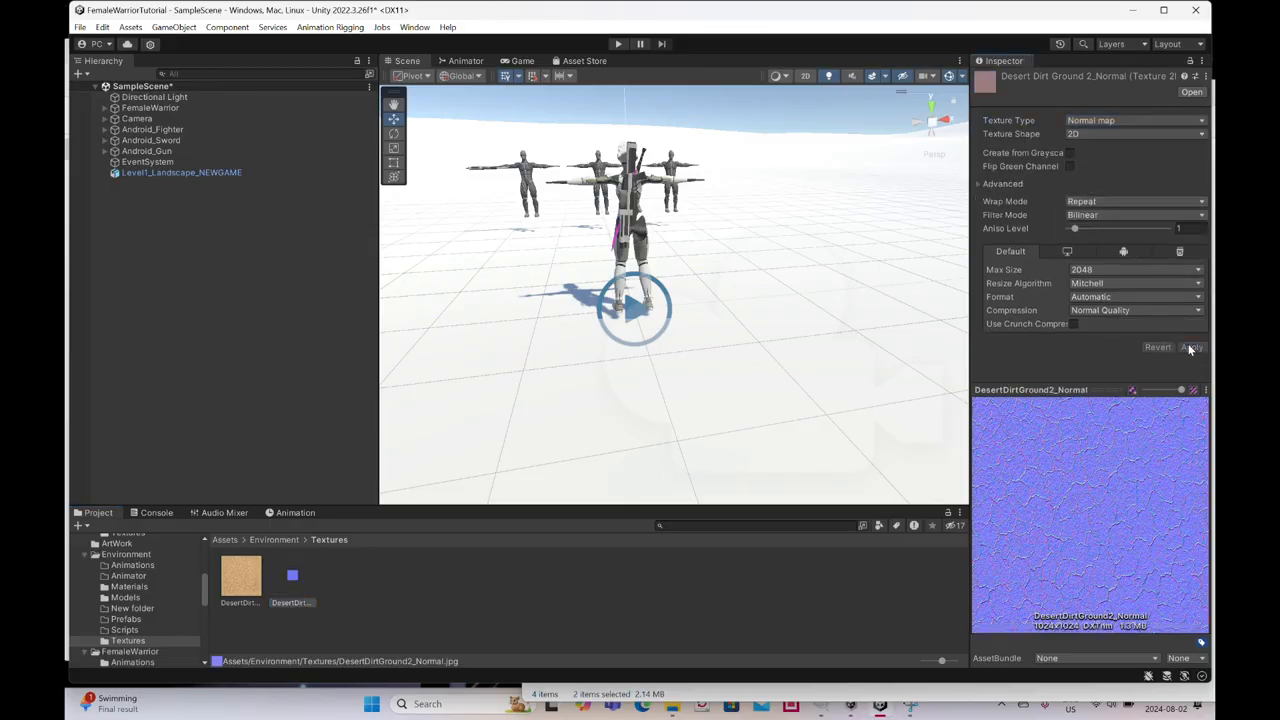
Assign the DesertDirtGround2_Normal texture as Landscape_MAT's normal map and reduce the material's smoothness to 0.
left_click(129, 587)
left_click(246, 585)
left_click(134, 641)
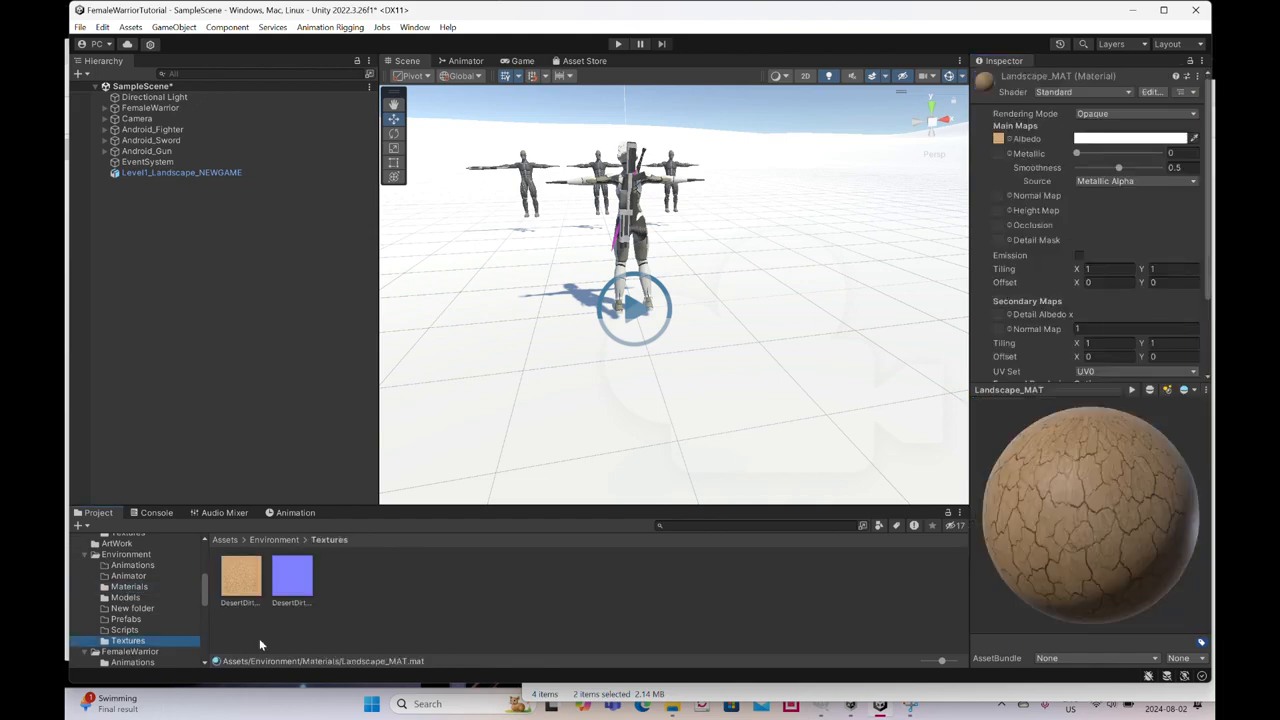
left_click_drag(287, 588, 999, 197)
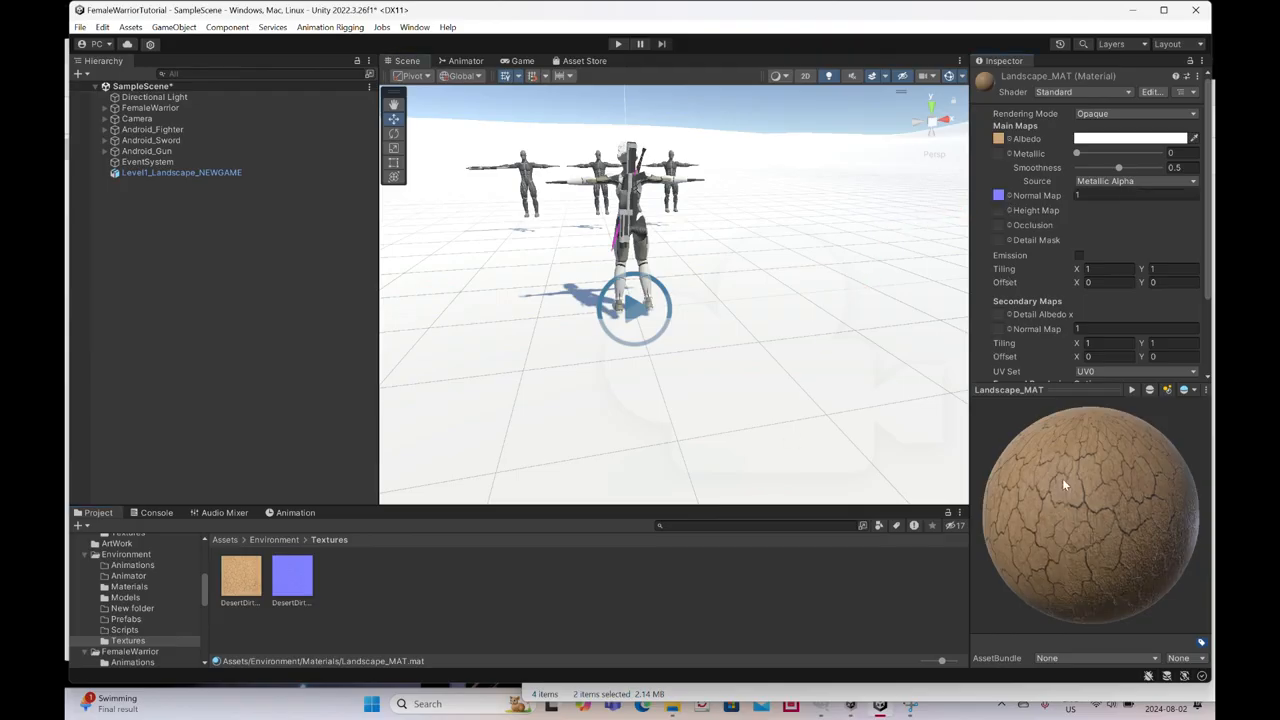
left_click_drag(1090, 565, 1043, 546)
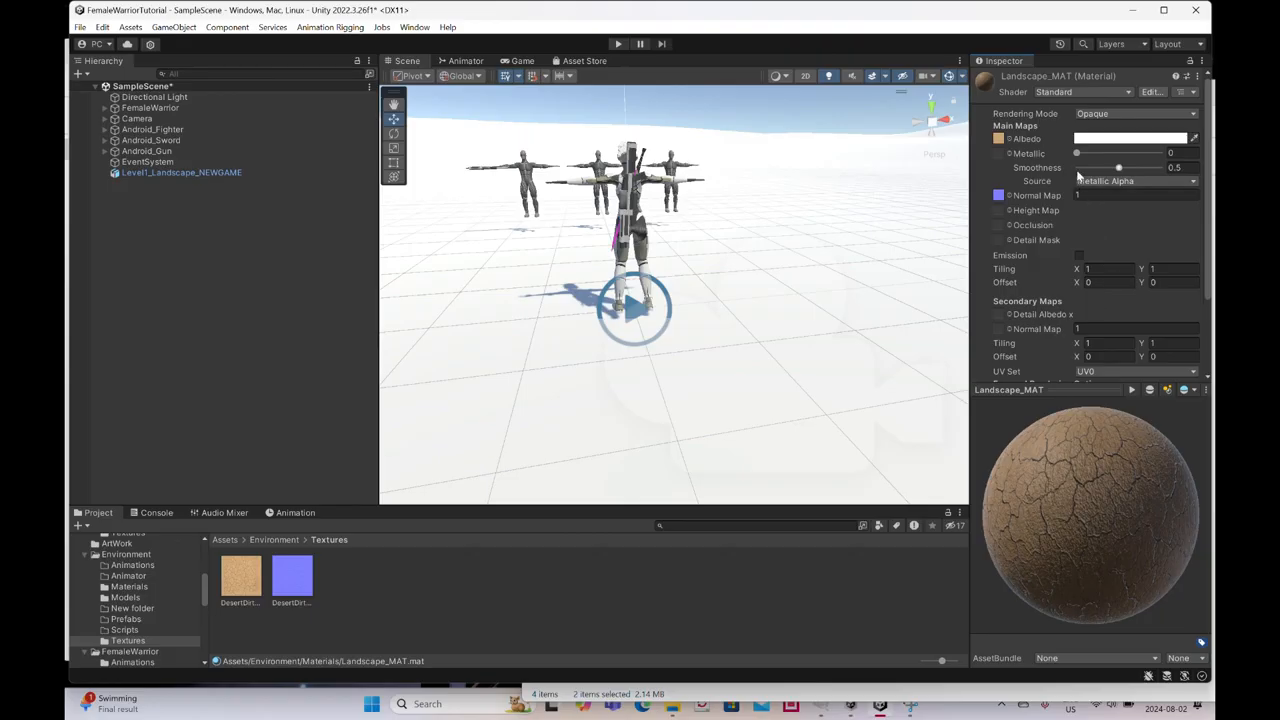
left_click_drag(1119, 170, 1060, 177)
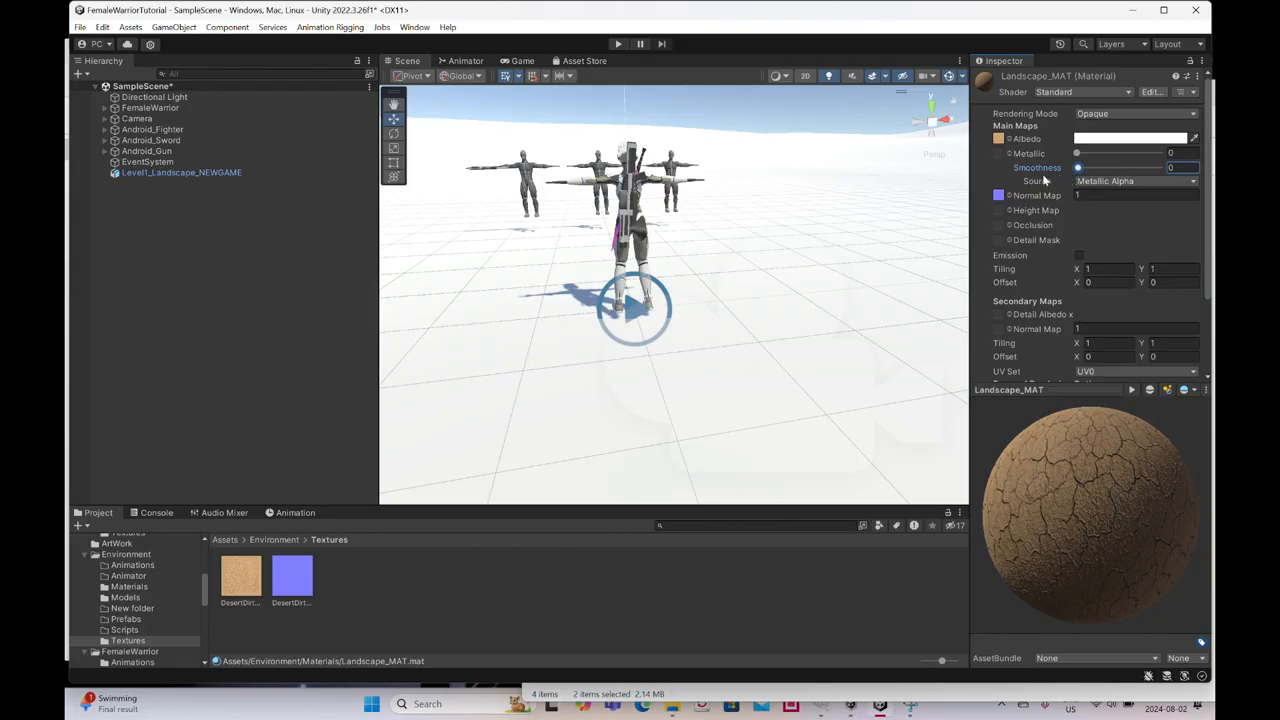
Examine the landscape model's material import settings and the default material properties on its scene object.
left_click(127, 587)
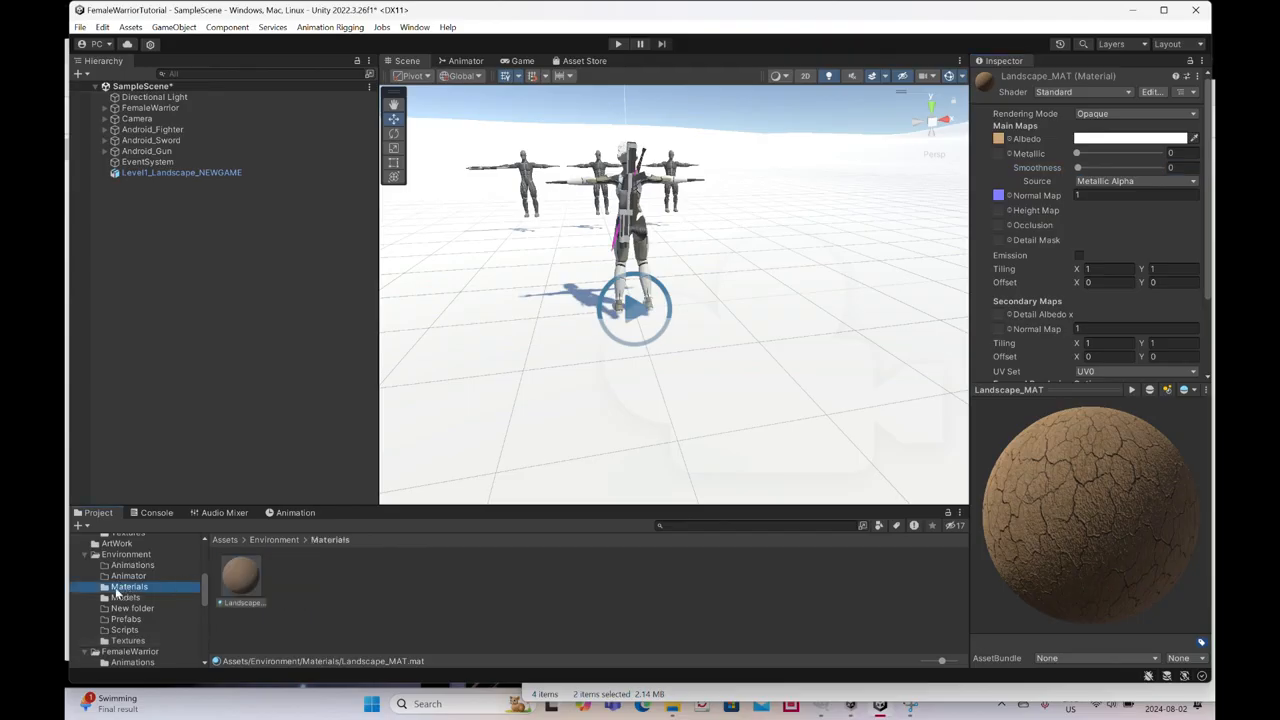
left_click(119, 598)
left_click(292, 578)
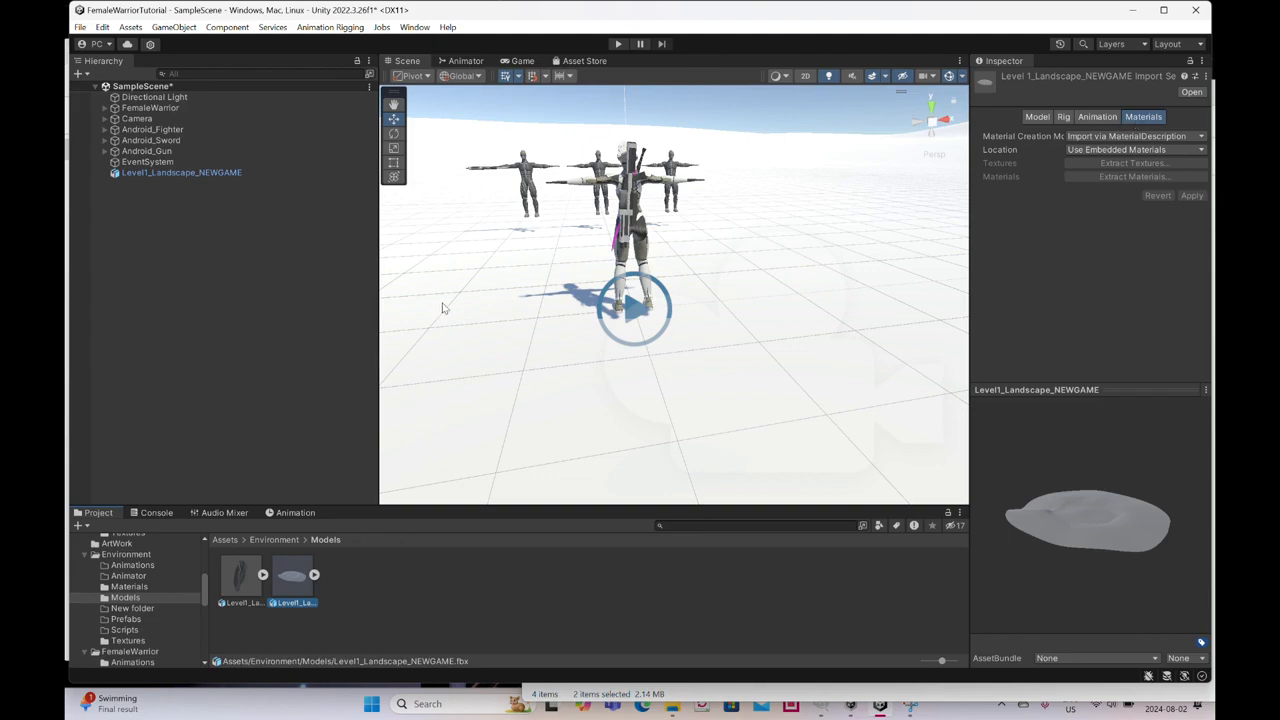
left_click(491, 373)
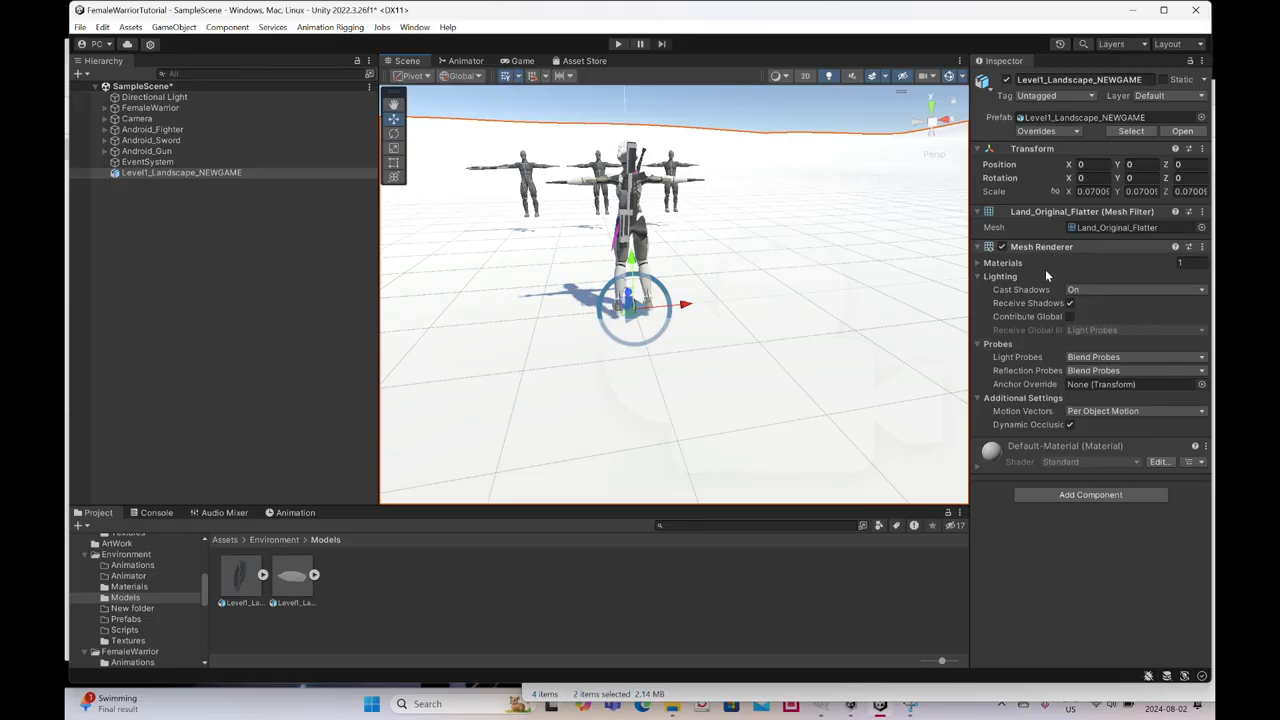
mouse_move(1051, 304)
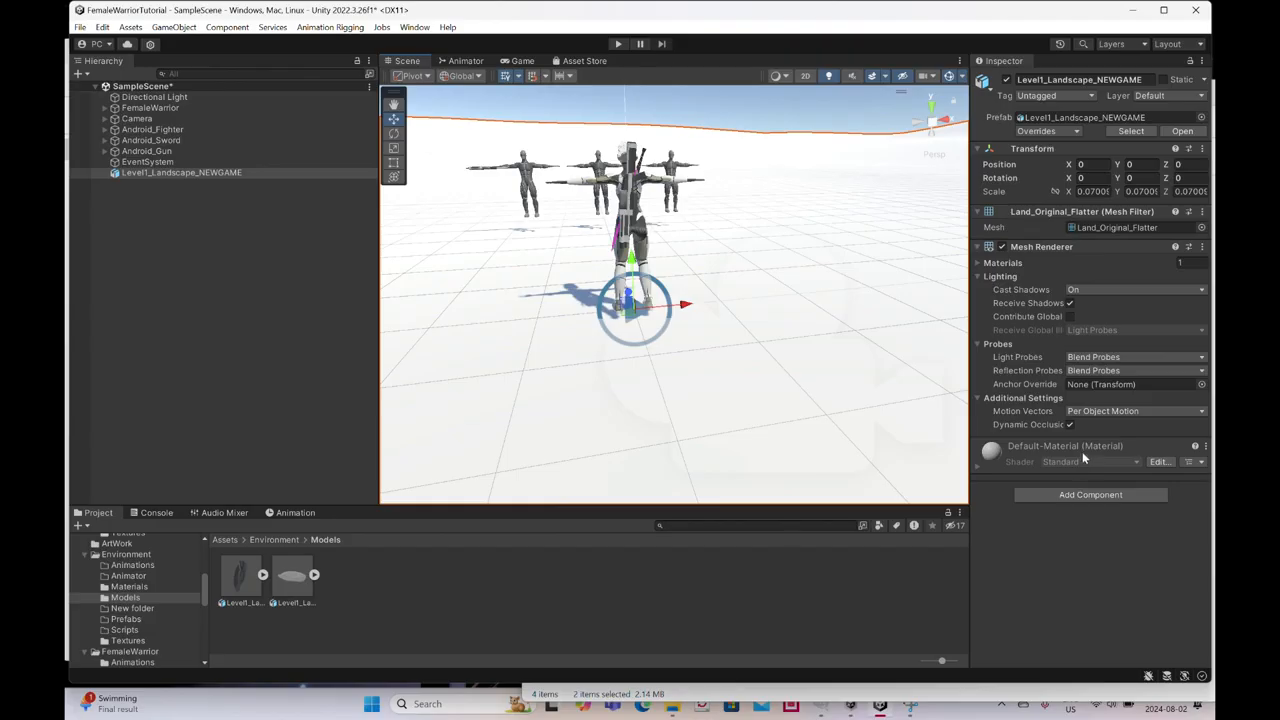
left_click(979, 465)
scroll(1036, 460, "down", 5)
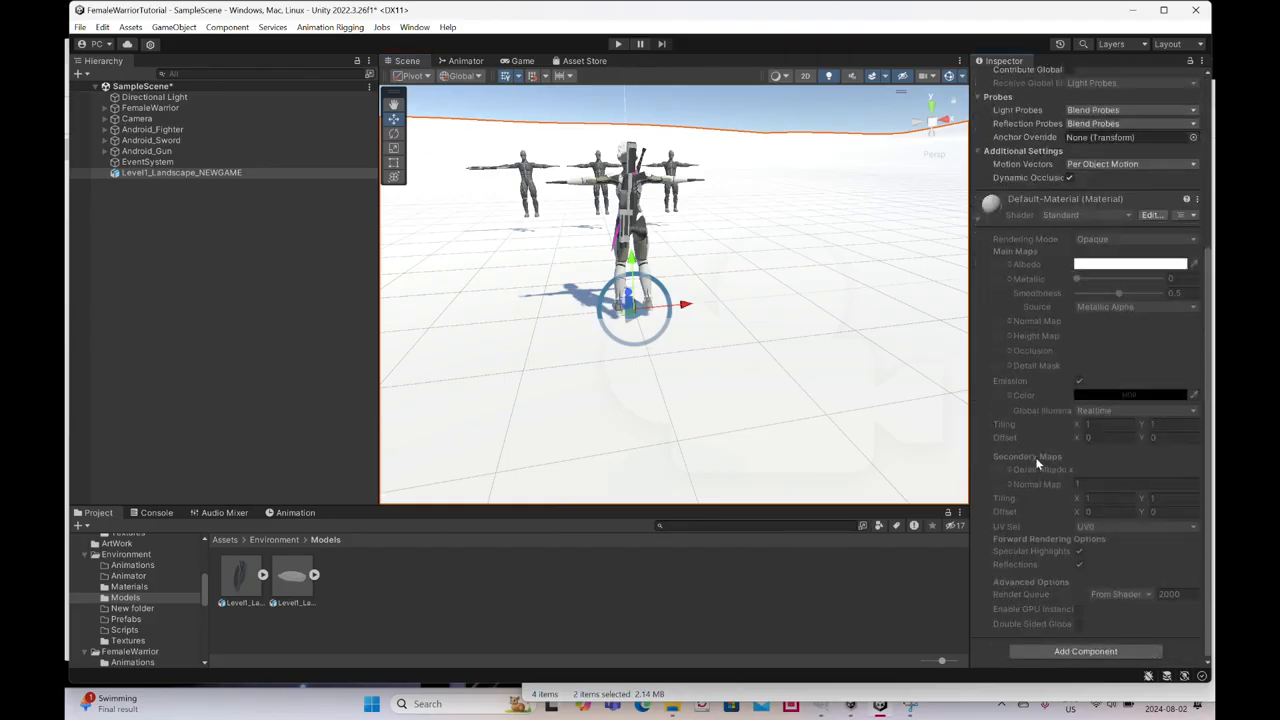
scroll(1037, 461, "up", 3)
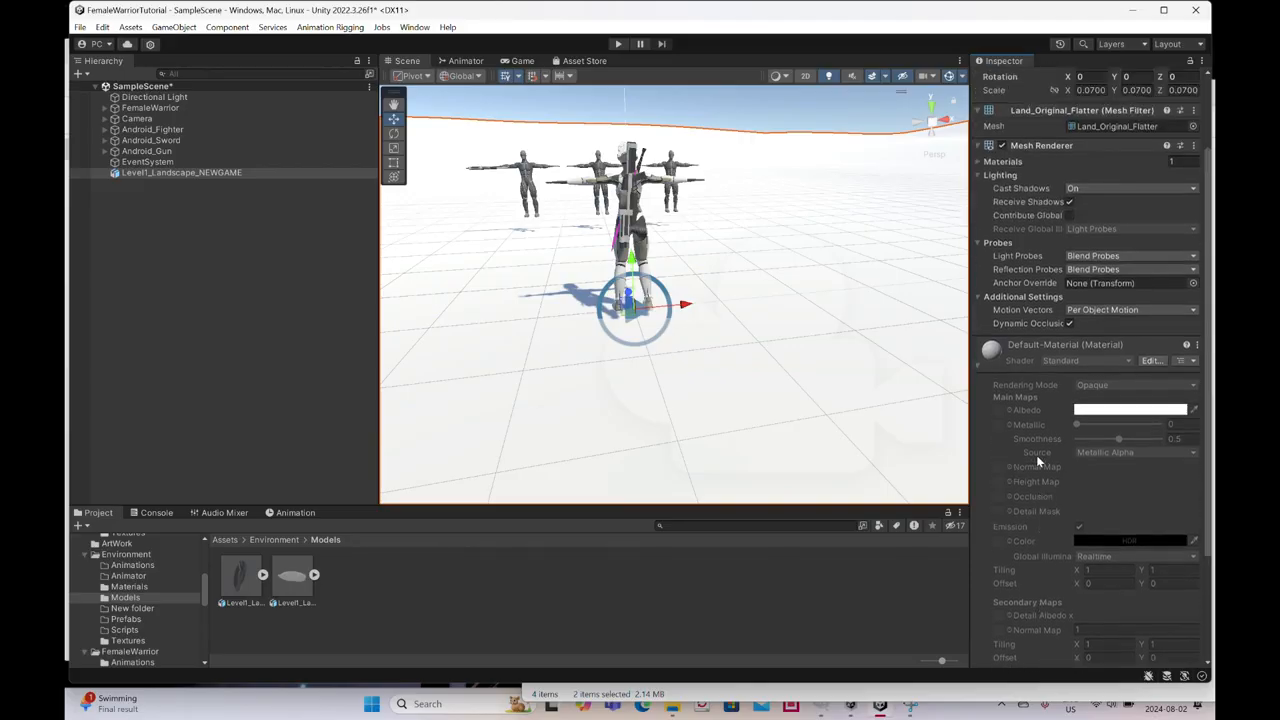
left_click(292, 585)
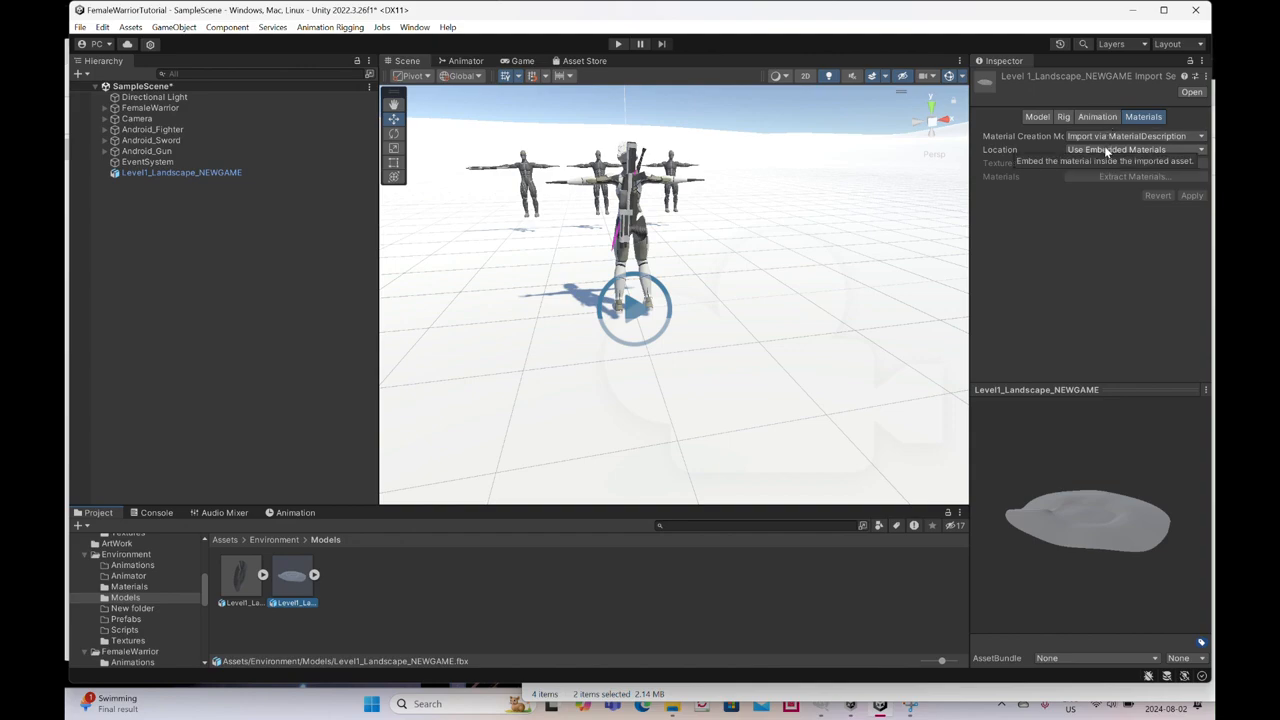
Apply Landscape_MAT to the landscape in the scene and select the landscape object to check its assigned material.
left_click(122, 641)
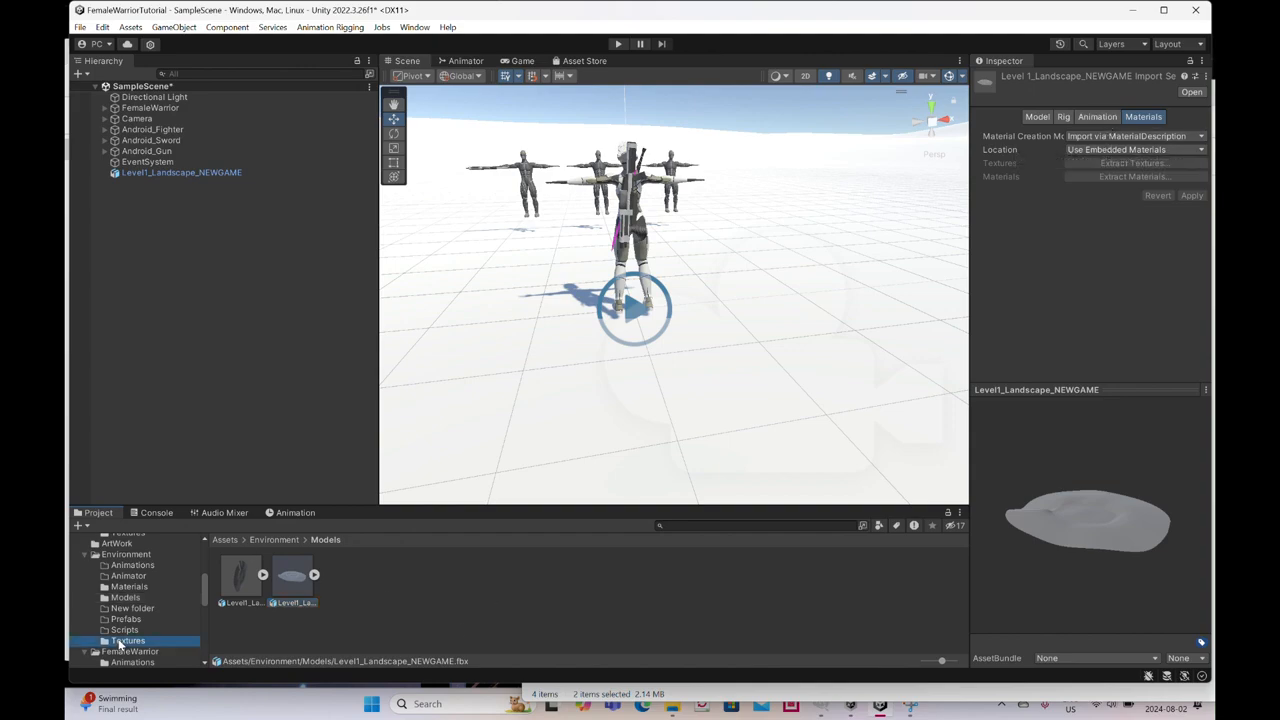
left_click(143, 588)
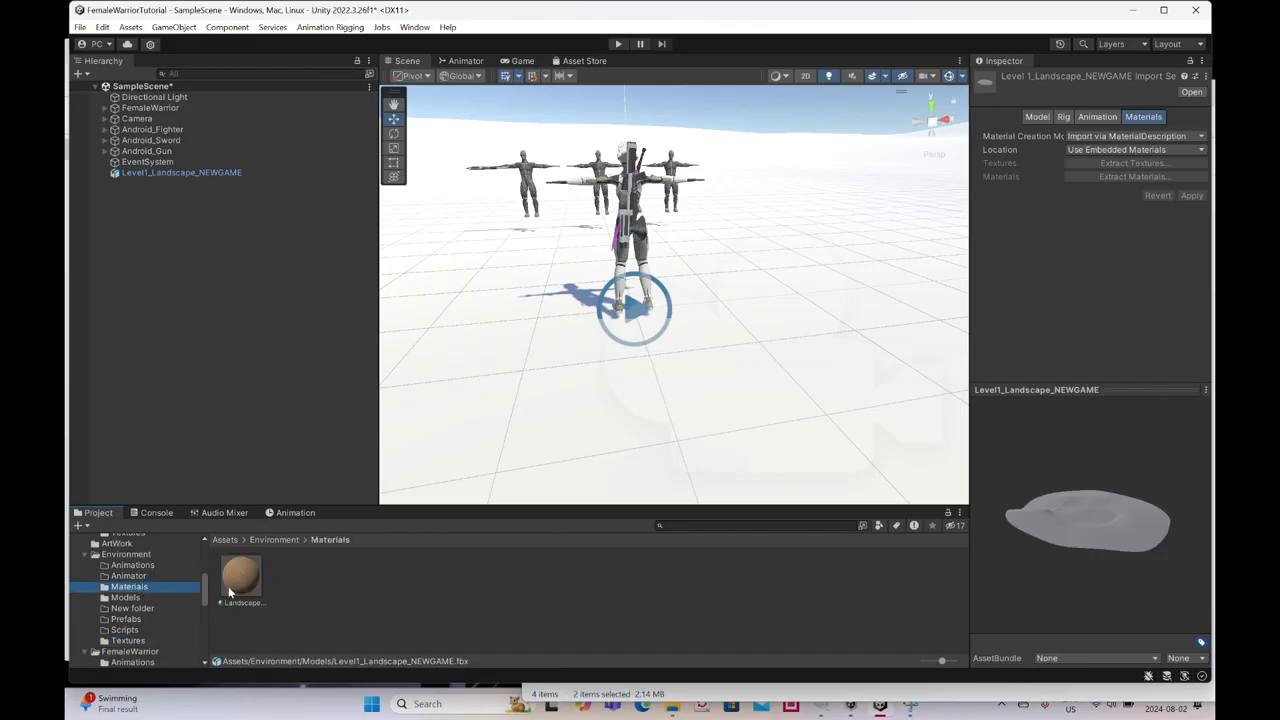
left_click_drag(226, 583, 569, 397)
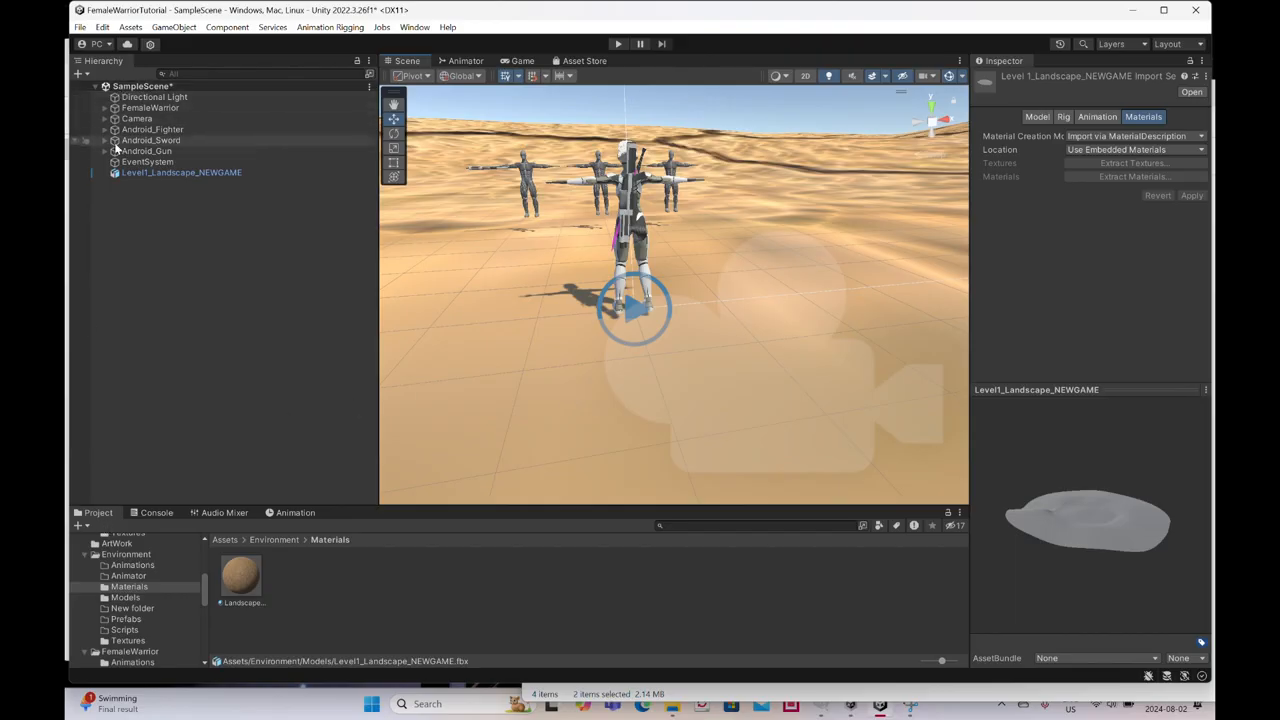
left_click(137, 175)
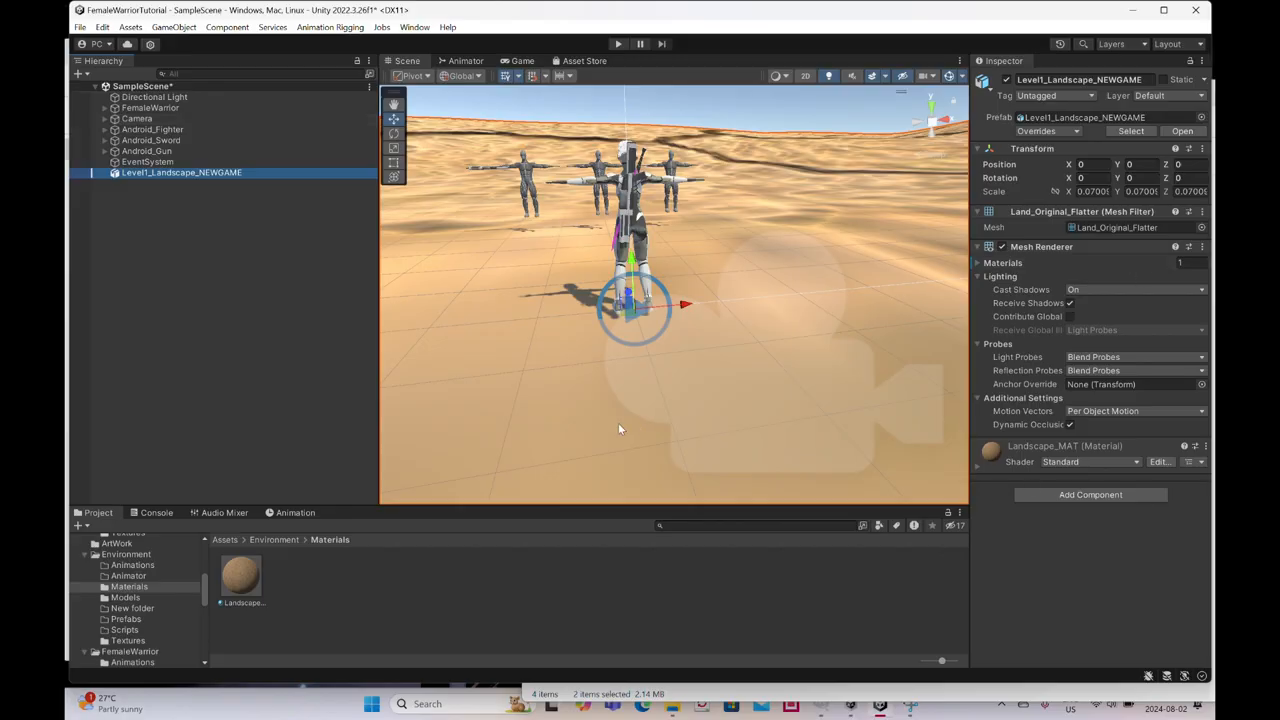
scroll(744, 235, "down", 4)
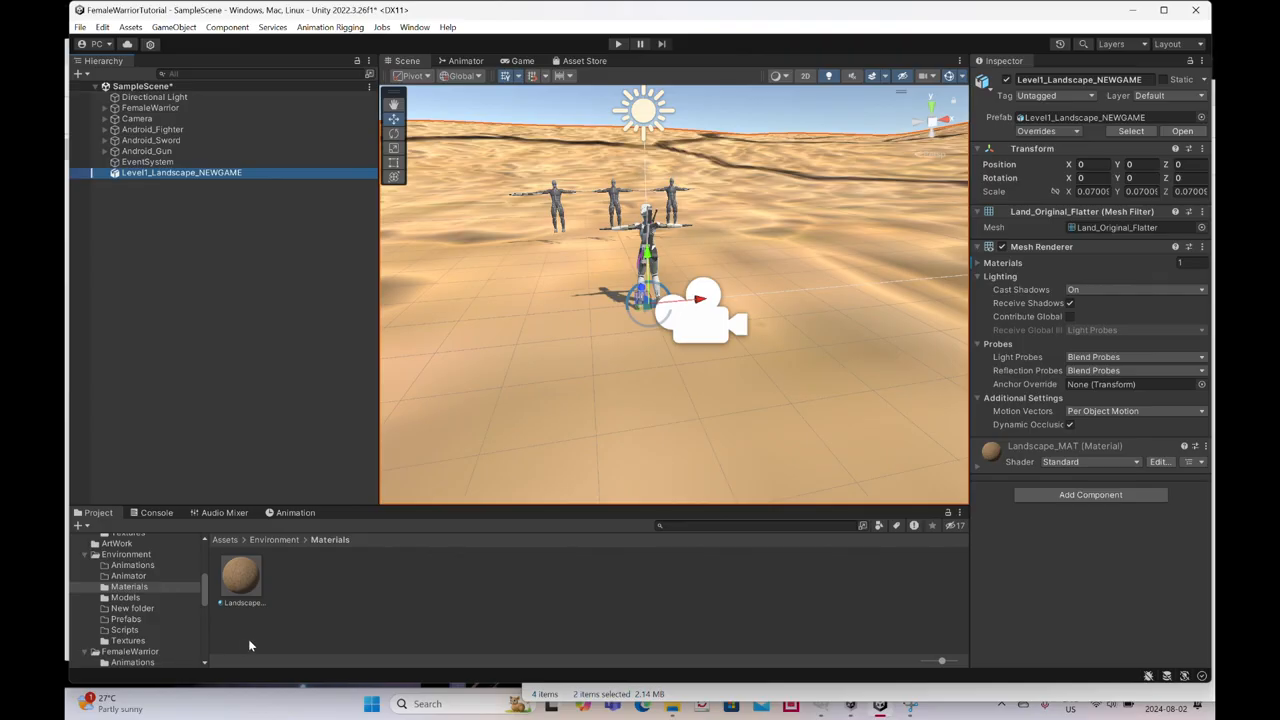
Try an X tiling of 0.1 on Landscape_MAT's secondary maps, and restore it to 1.
left_click(245, 586)
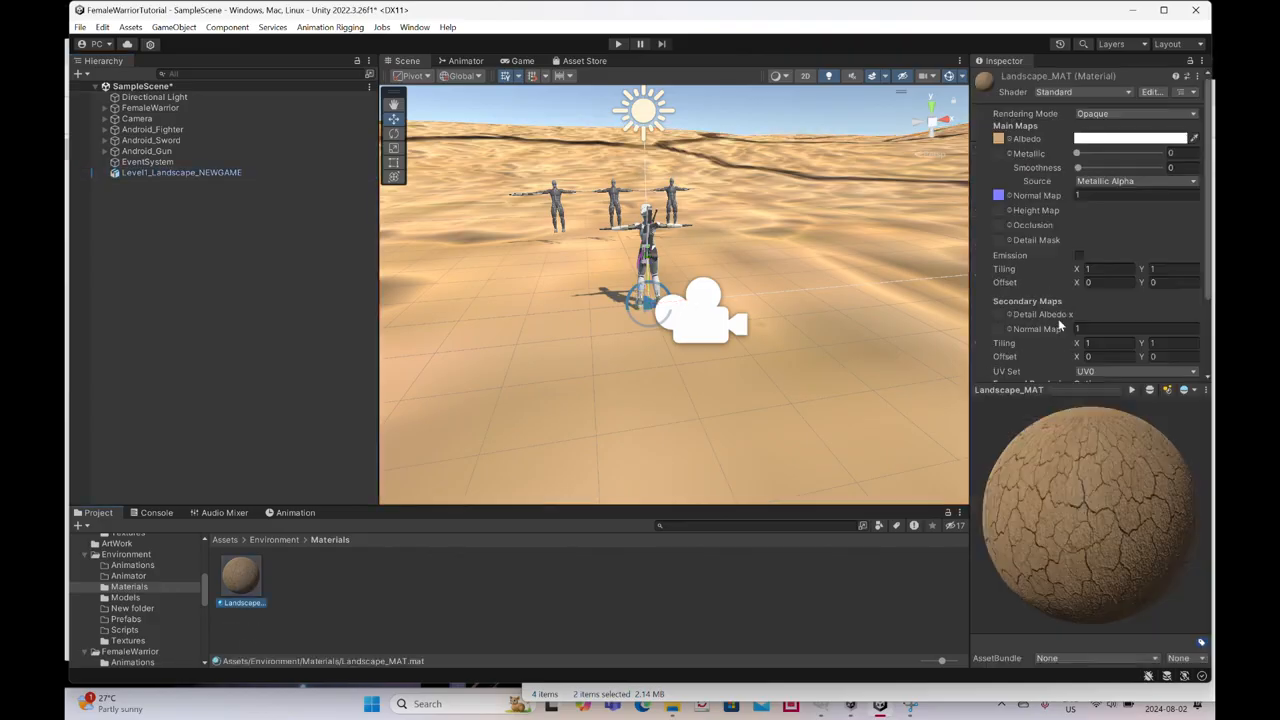
scroll(1070, 290, "down", 5)
left_click(1097, 245)
left_click_drag(1097, 245, 1063, 243)
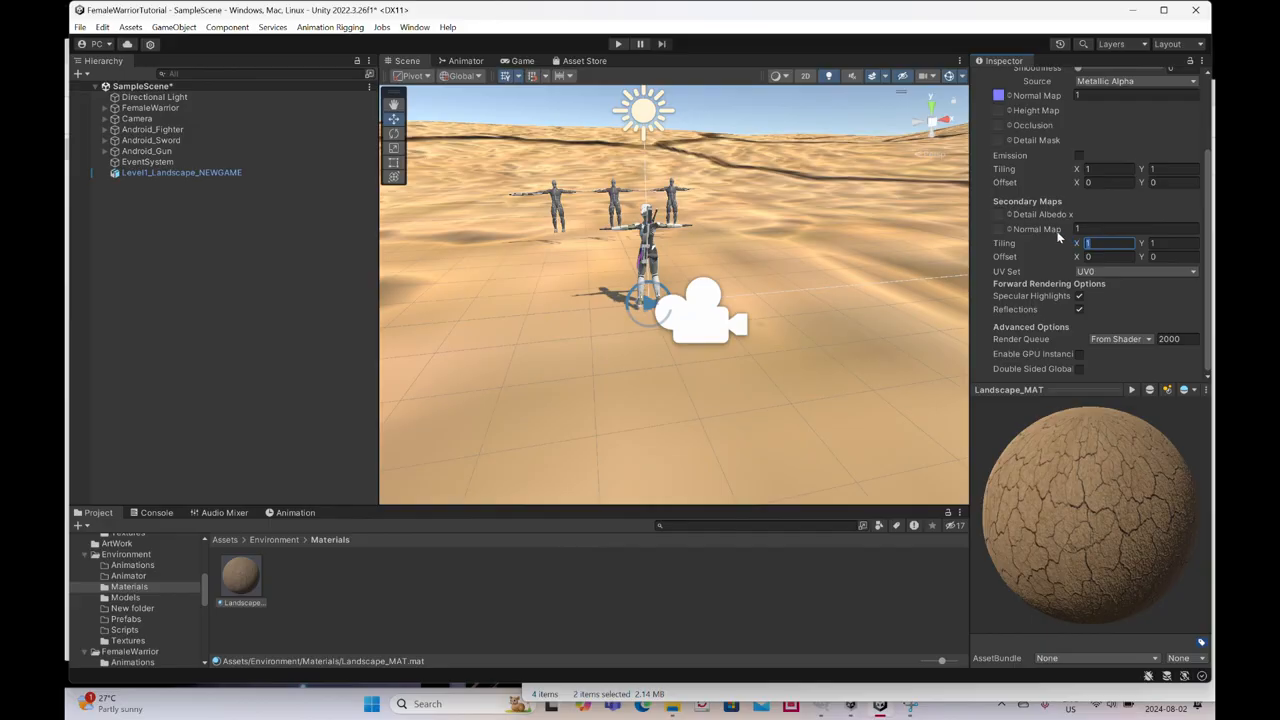
scroll(1060, 240, "up", 3)
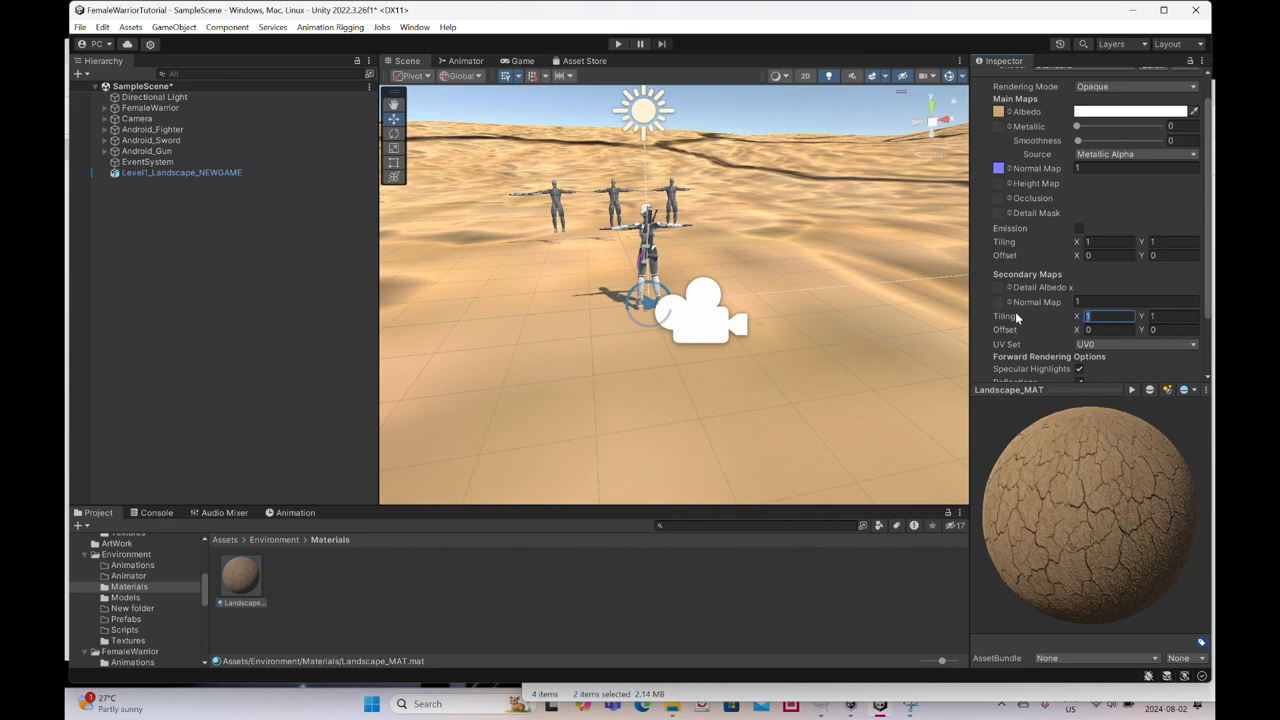
type(".1")
key("Tab")
left_click(1095, 316)
type("1")
Try a main maps tiling of 0.1 in both X and Y on Landscape_MAT.
left_click(1082, 242)
double_click(1080, 242)
type("0.1")
key("Tab")
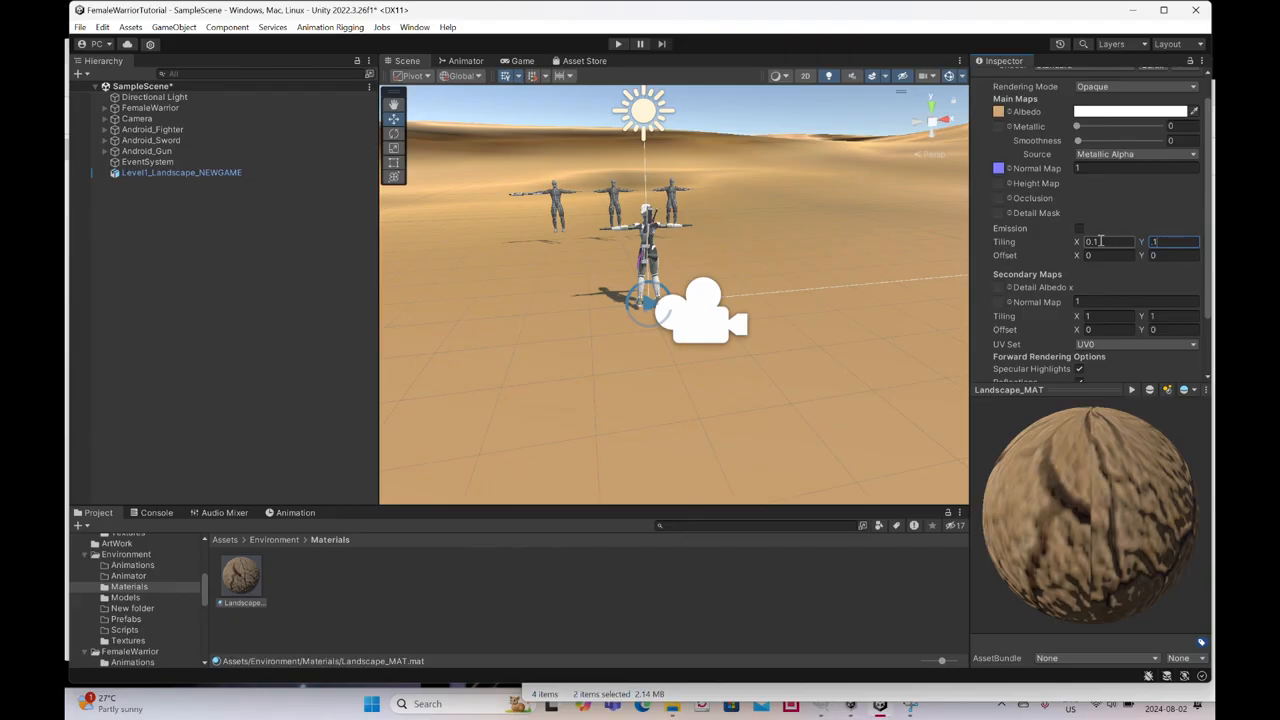
Try a main maps tiling of 10 in both X and Y on Landscape_MAT.
left_click_drag(1097, 241, 1057, 240)
type("10")
key("Tab")
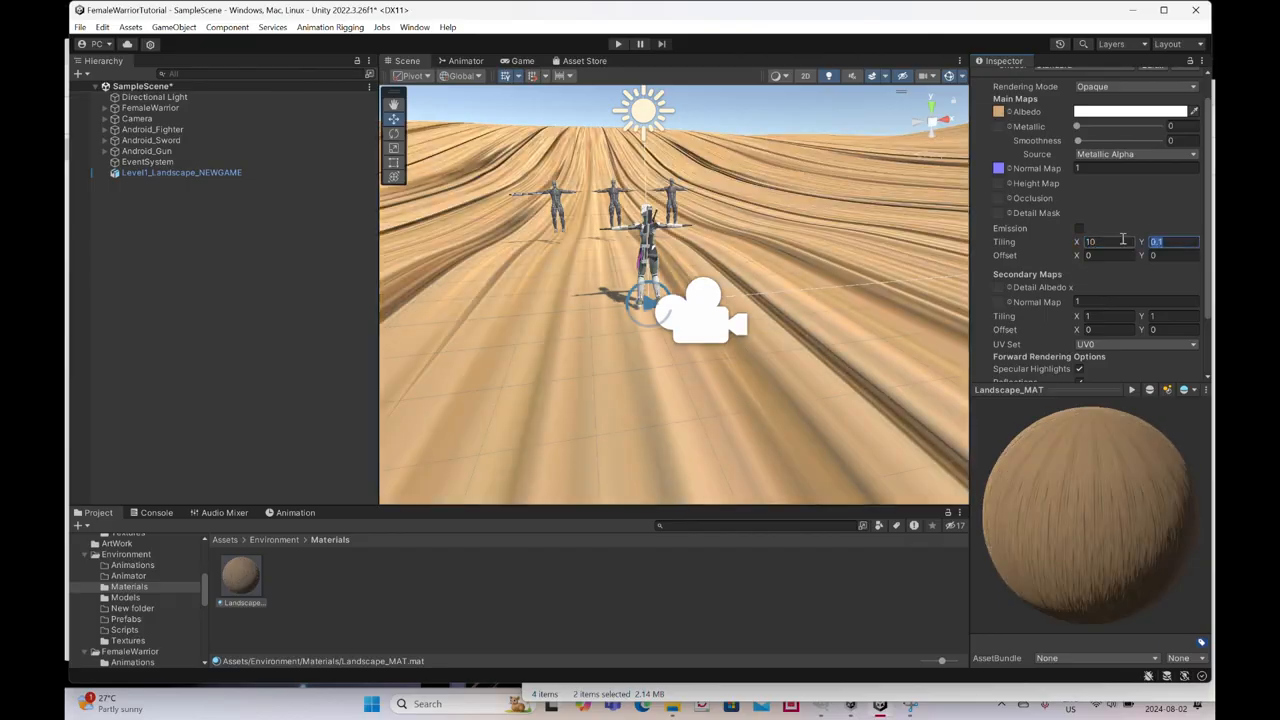
type("10")
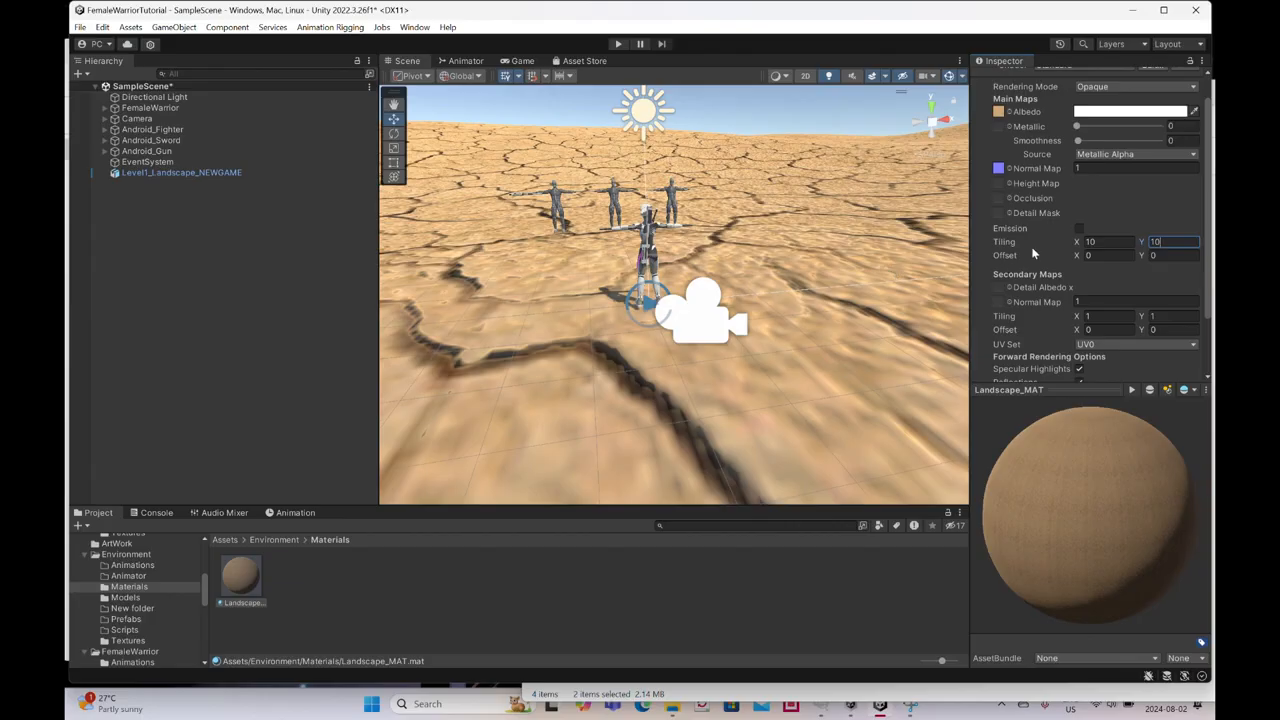
Try raising Landscape_MAT's main maps tiling to 100 in both X and Y.
left_click(1088, 242)
type("100")
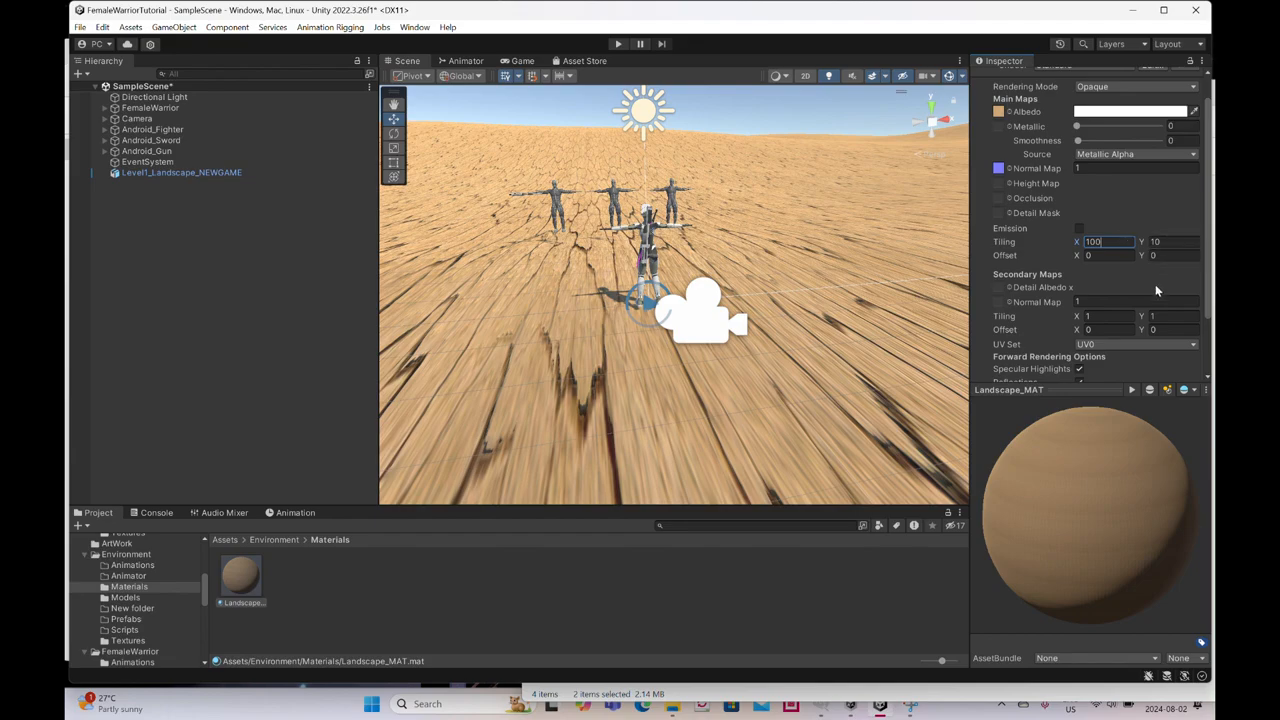
left_click(1166, 241)
type("100")
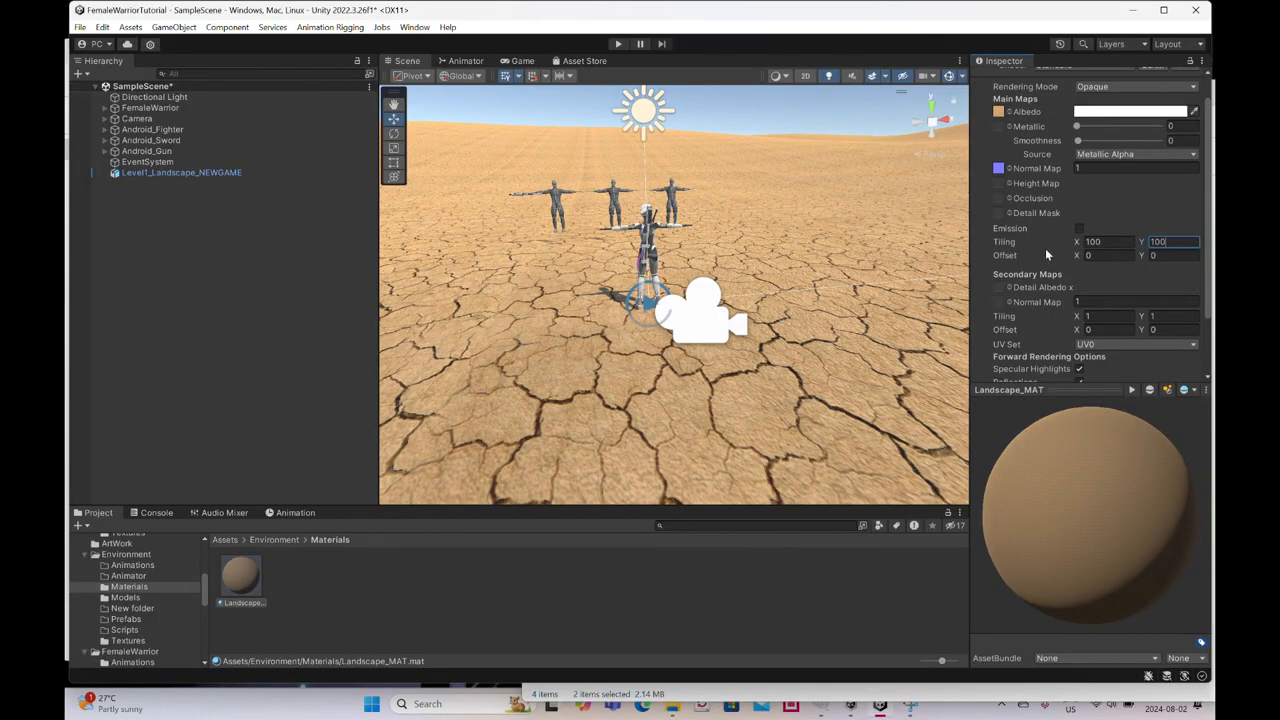
Try raising Landscape_MAT's main maps tiling to 200 in both X and Y.
left_click(1110, 241)
type("200")
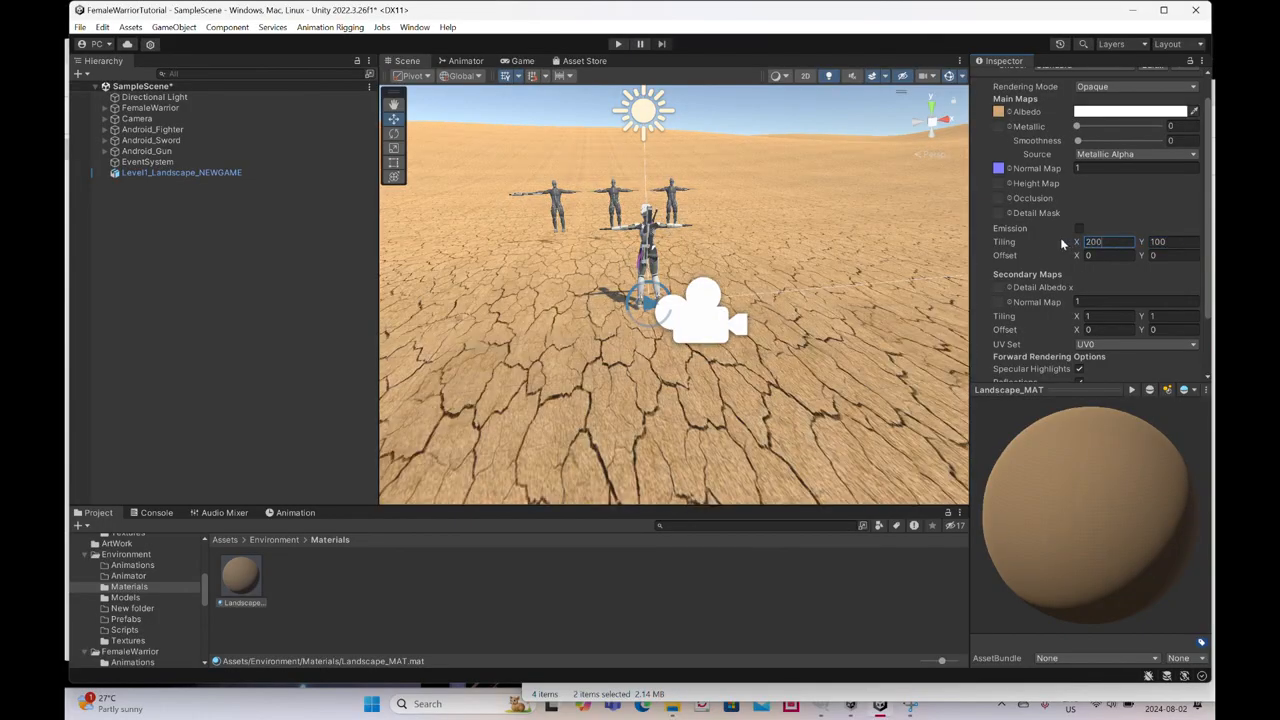
left_click(1182, 241)
type("200")
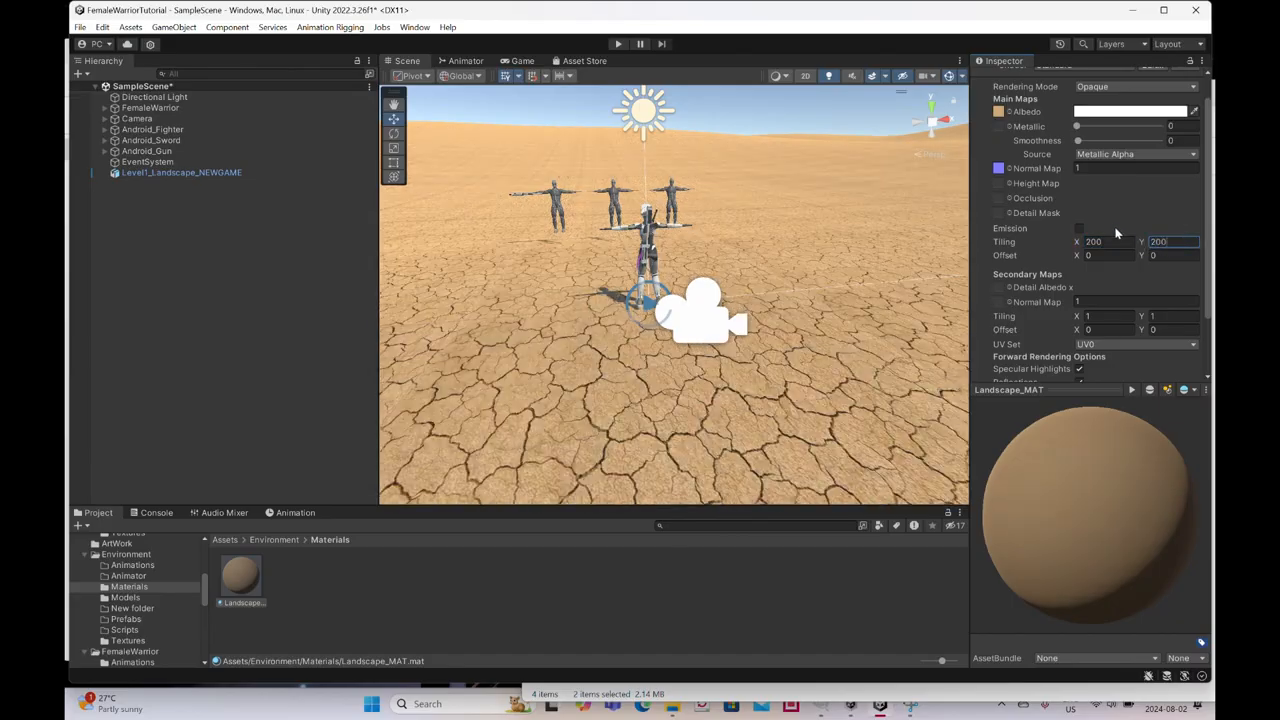
Set Landscape_MAT's main maps tiling to 300 in both X and Y, and check the ground texture in the scene.
left_click(1095, 242)
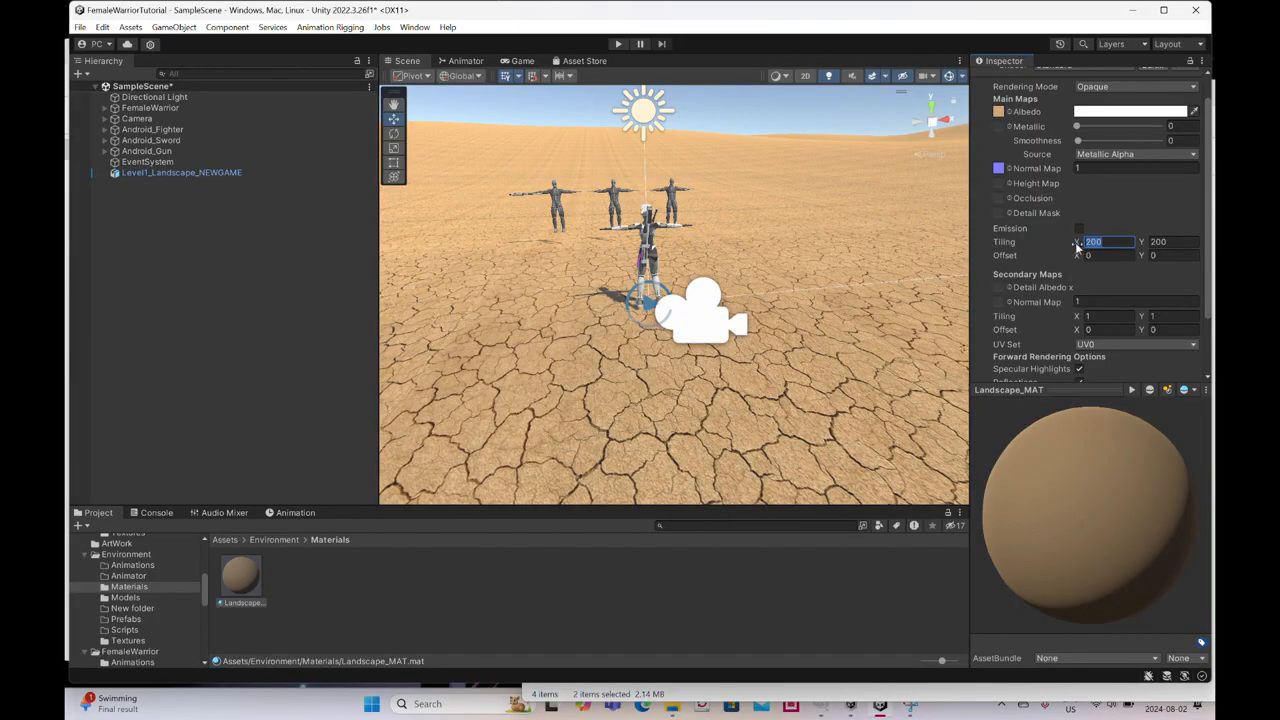
type("300")
key("Tab")
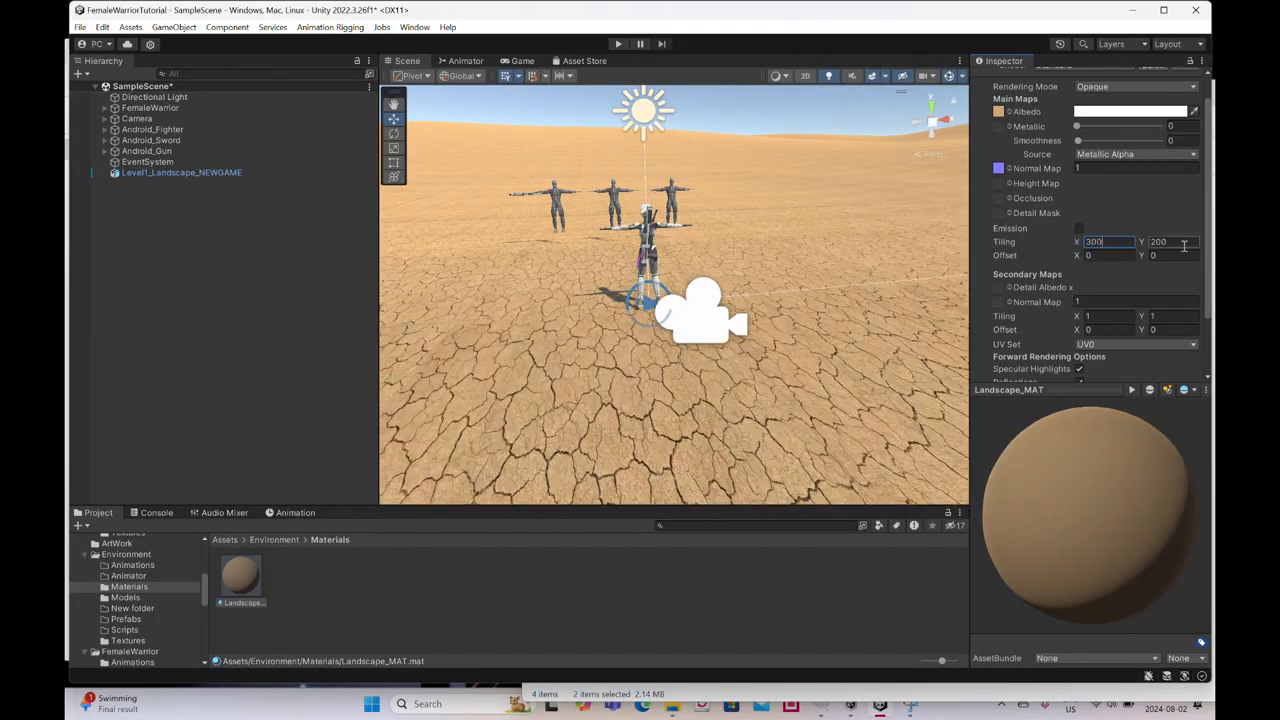
type("300")
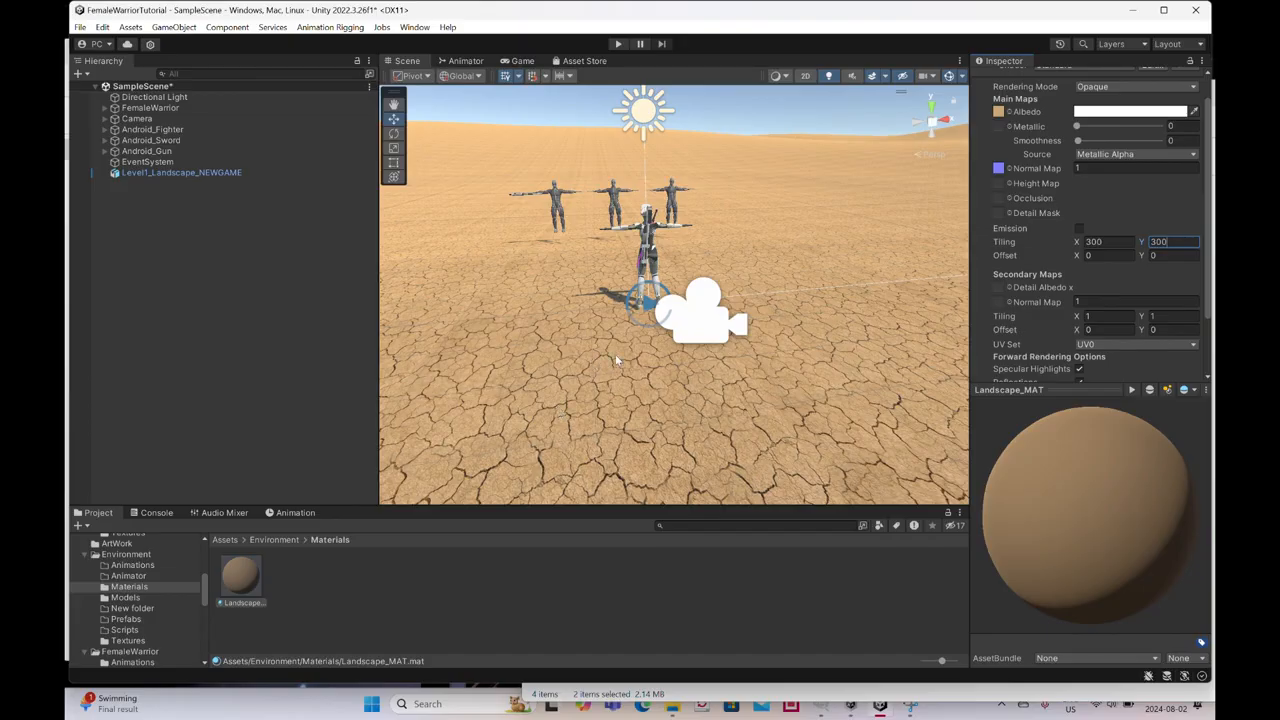
mouse_move(645, 399)
left_mouse_down("alt")
mouse_move(526, 392)
mouse_move(561, 374)
mouse_move(708, 401)
mouse_move(658, 391)
left_mouse_up("alt")
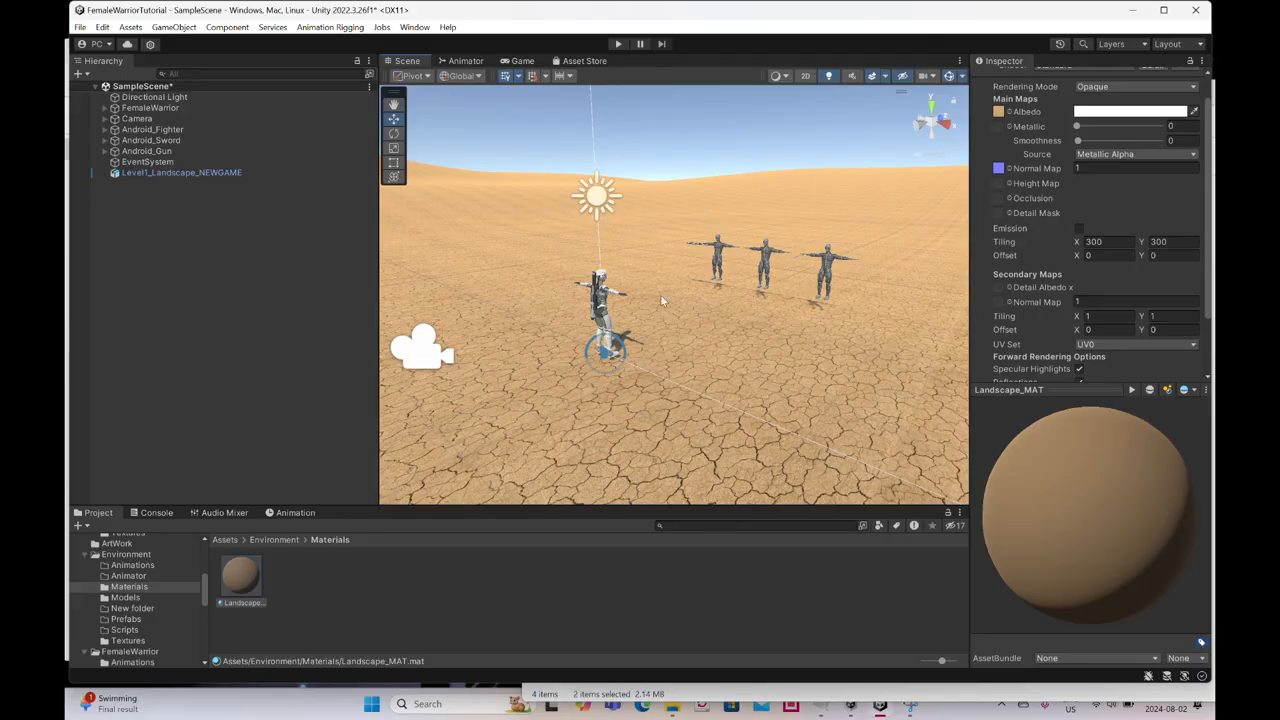
Play-test the scene, moving and jumping the warrior across the landscape to check ground contact, and stop the game.
left_click(619, 45)
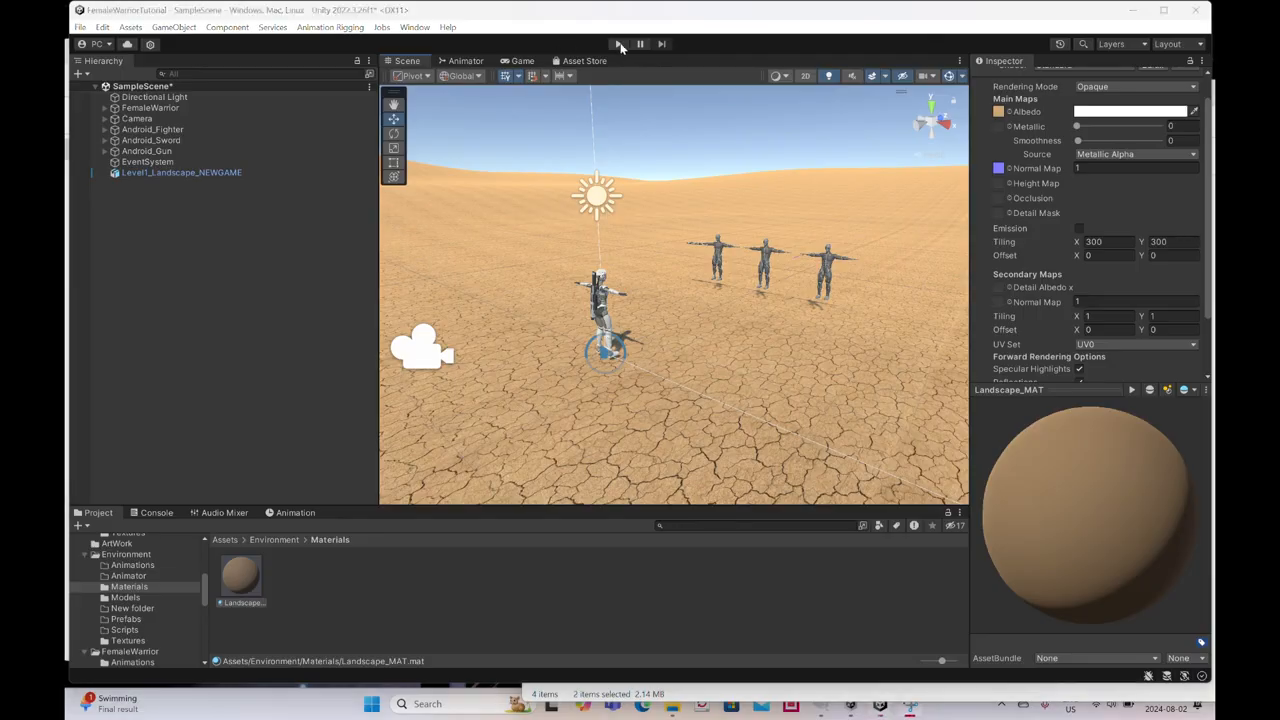
left_click(1164, 11)
left_click(1168, 6)
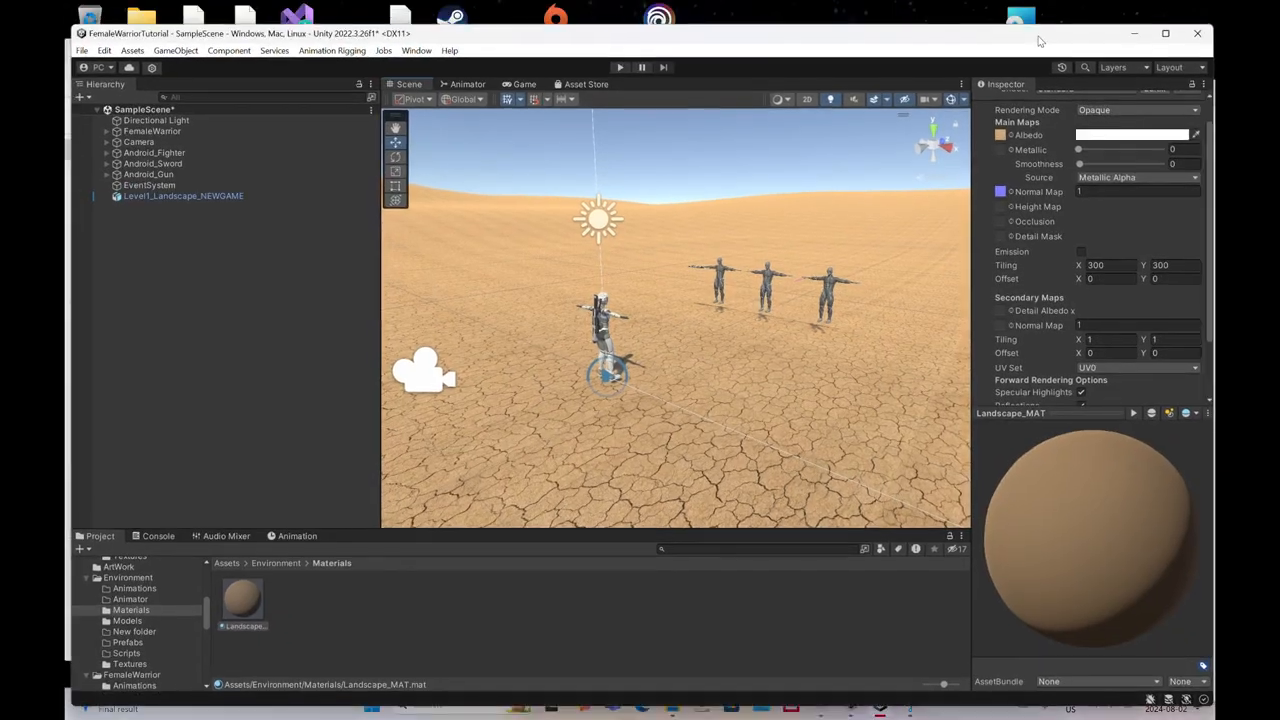
left_click(620, 77)
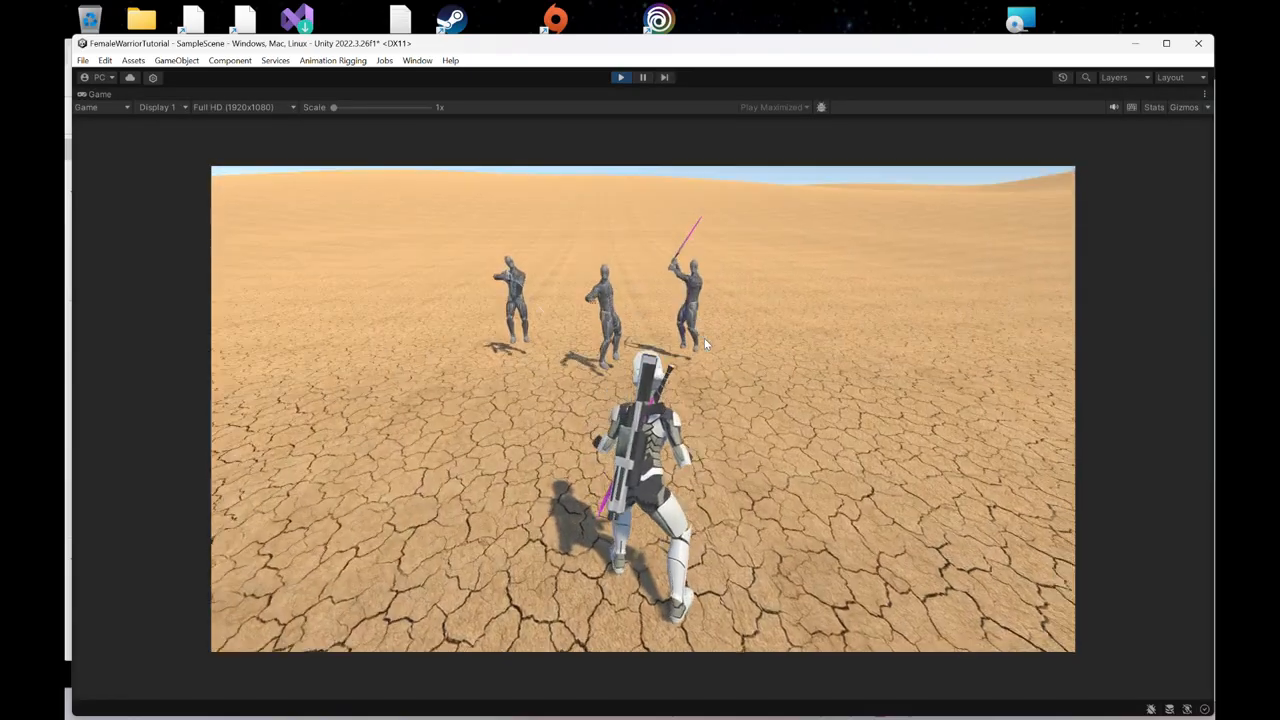
key("s")
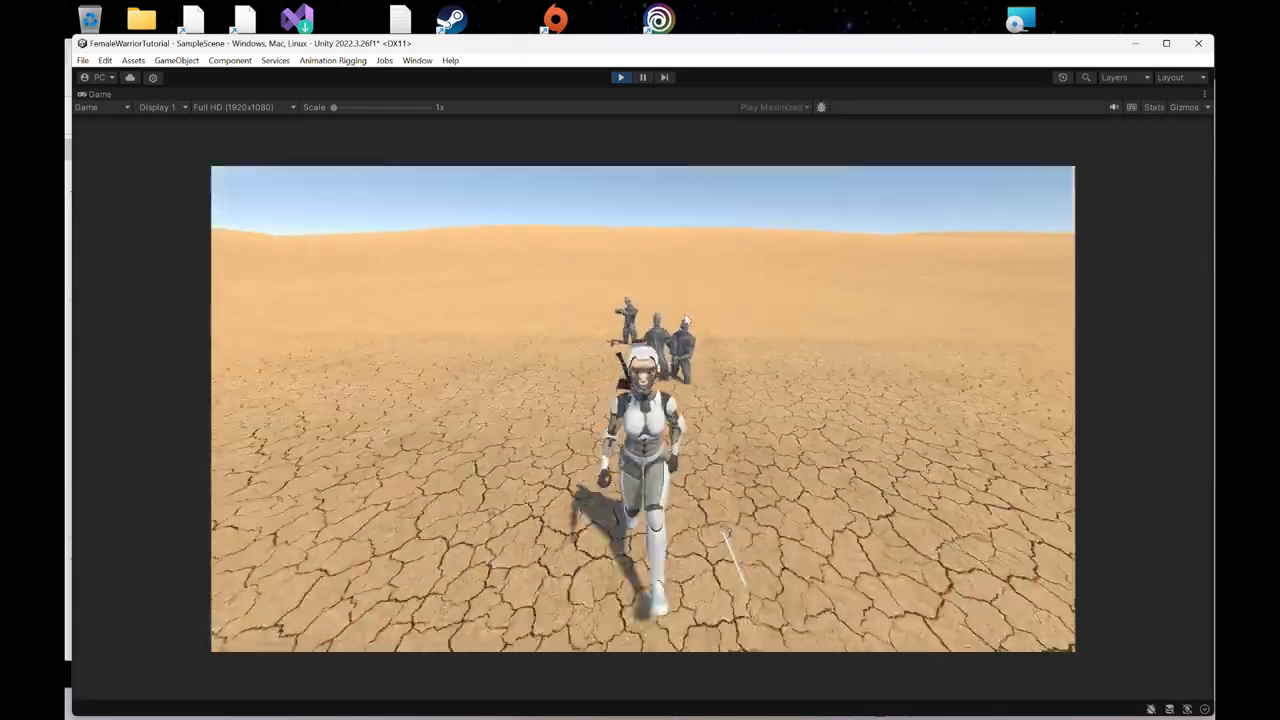
key("s")
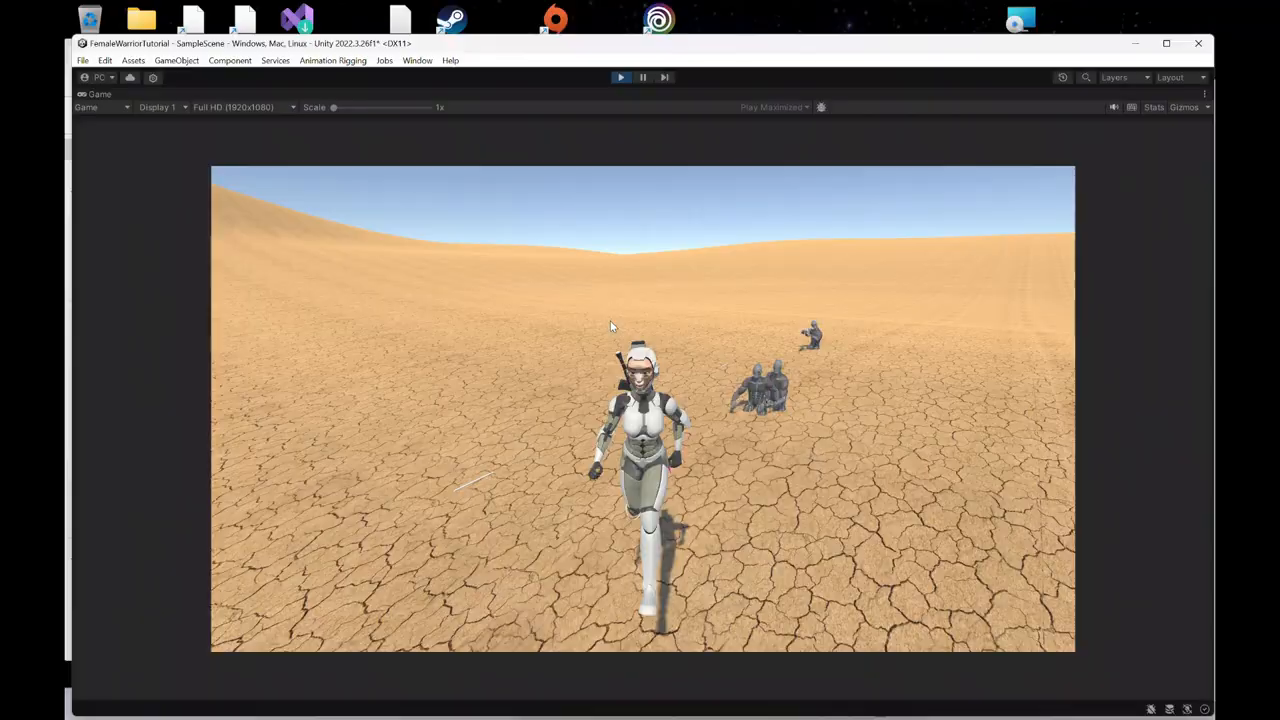
key("d")
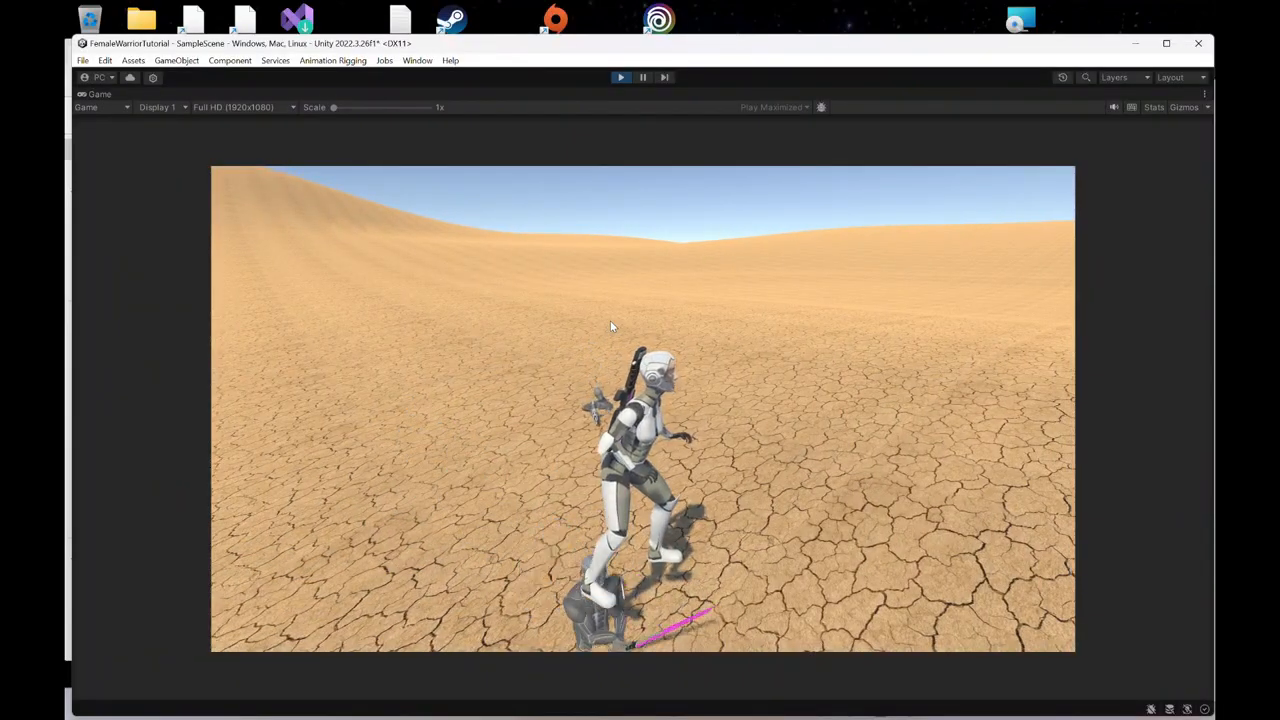
key("s")
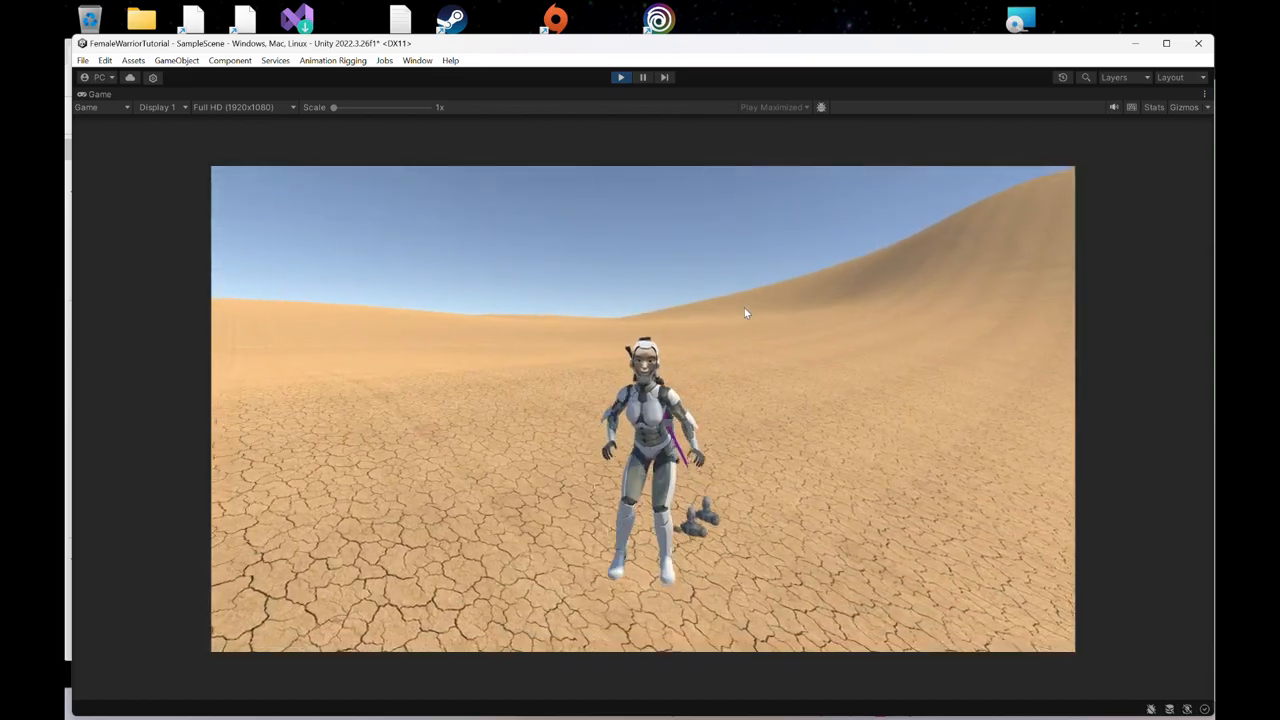
key("space")
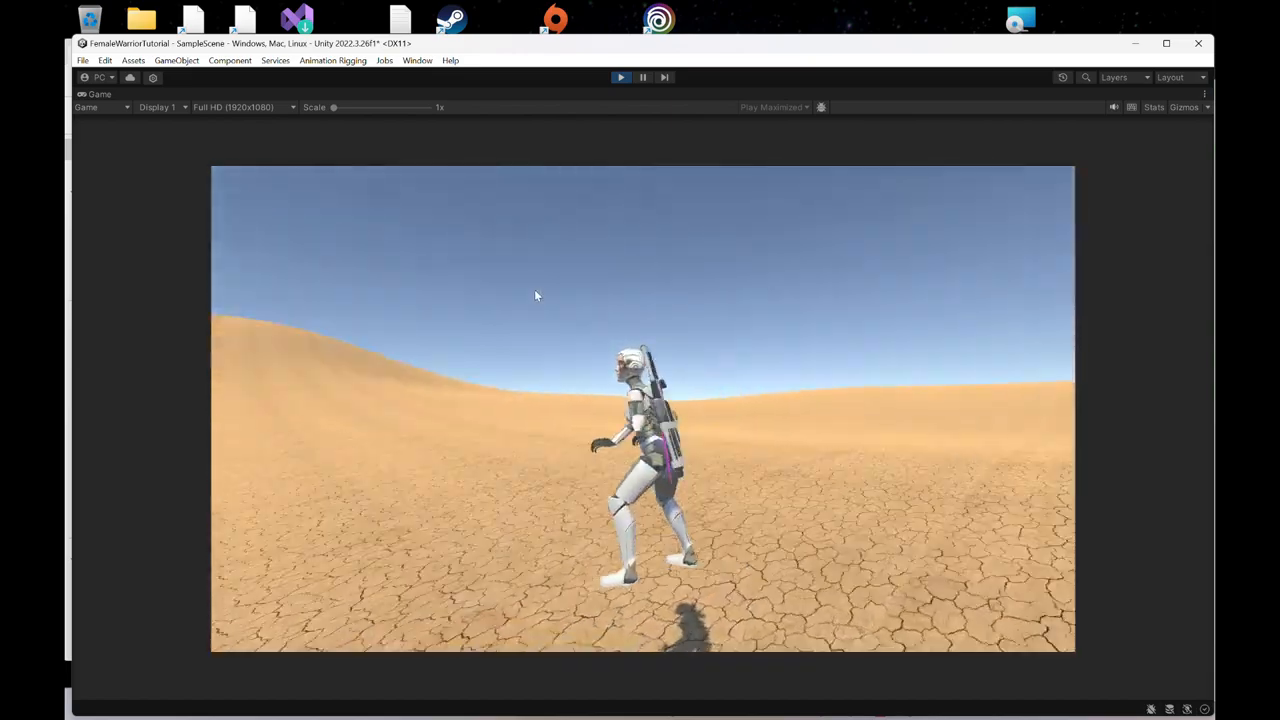
key("d")
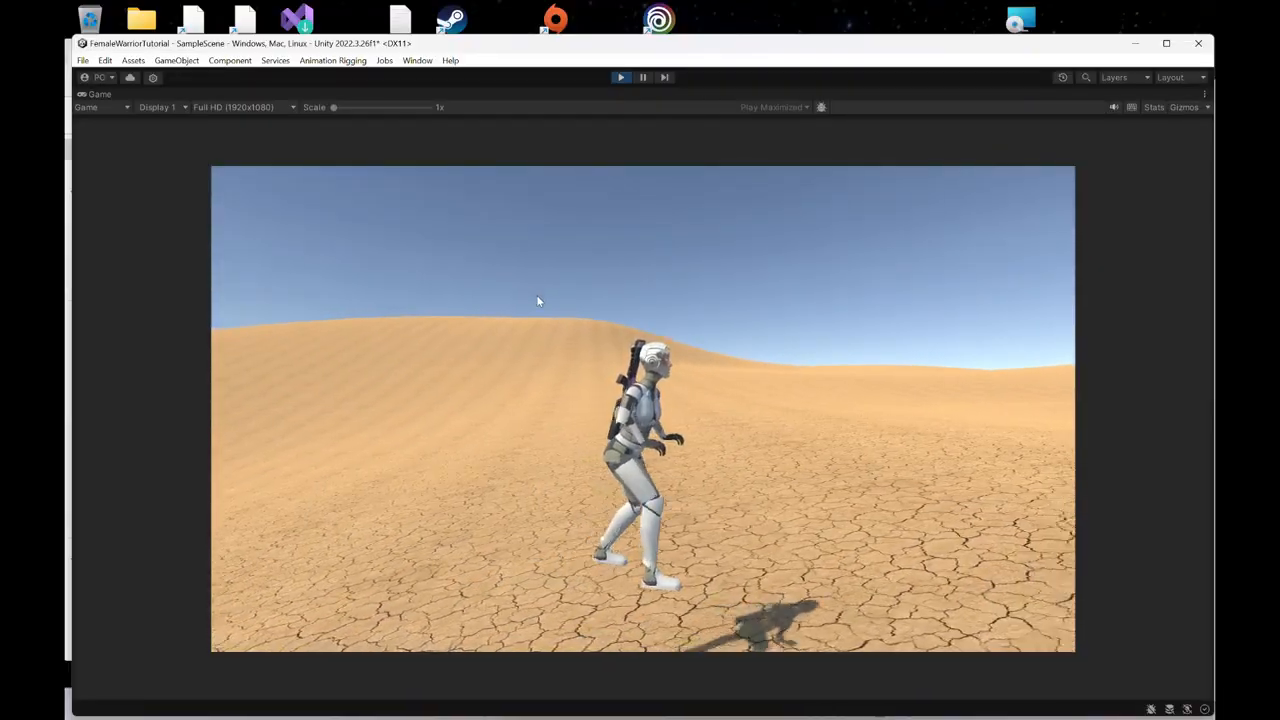
key("w")
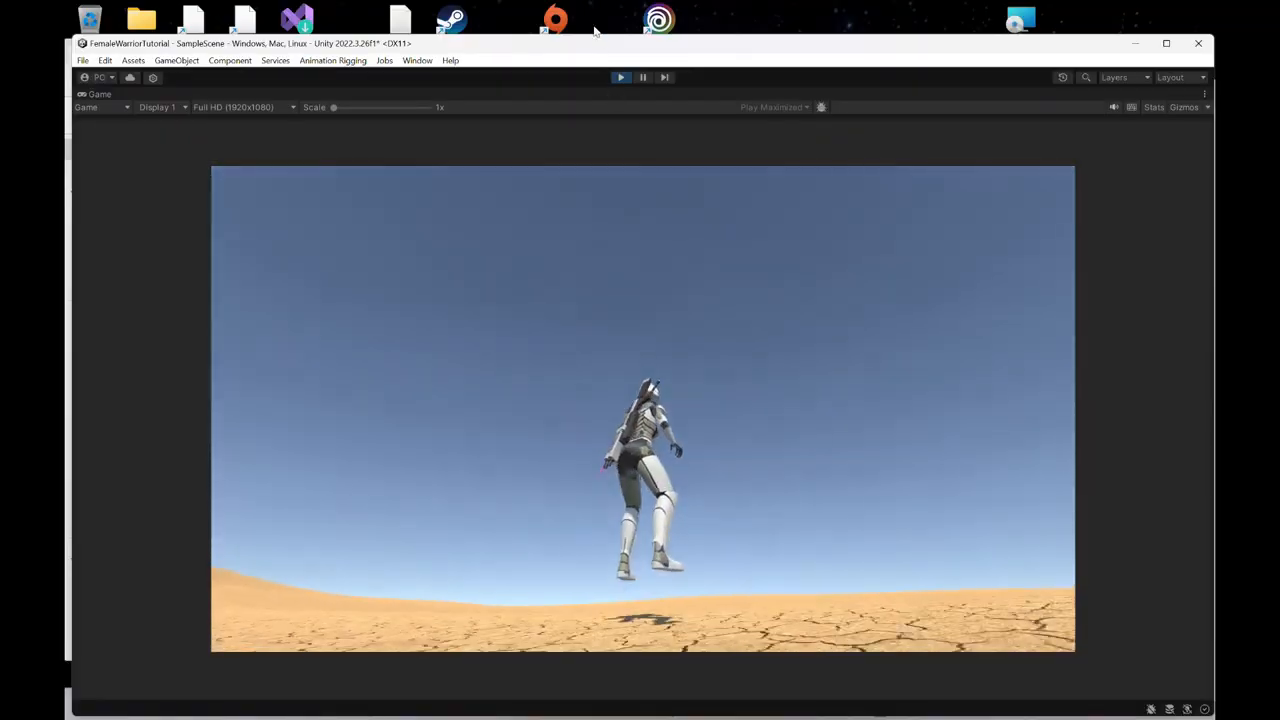
left_click(620, 77)
Add a Mesh Collider component to the Level1_Landscape_NEWGAME object.
left_click(222, 230)
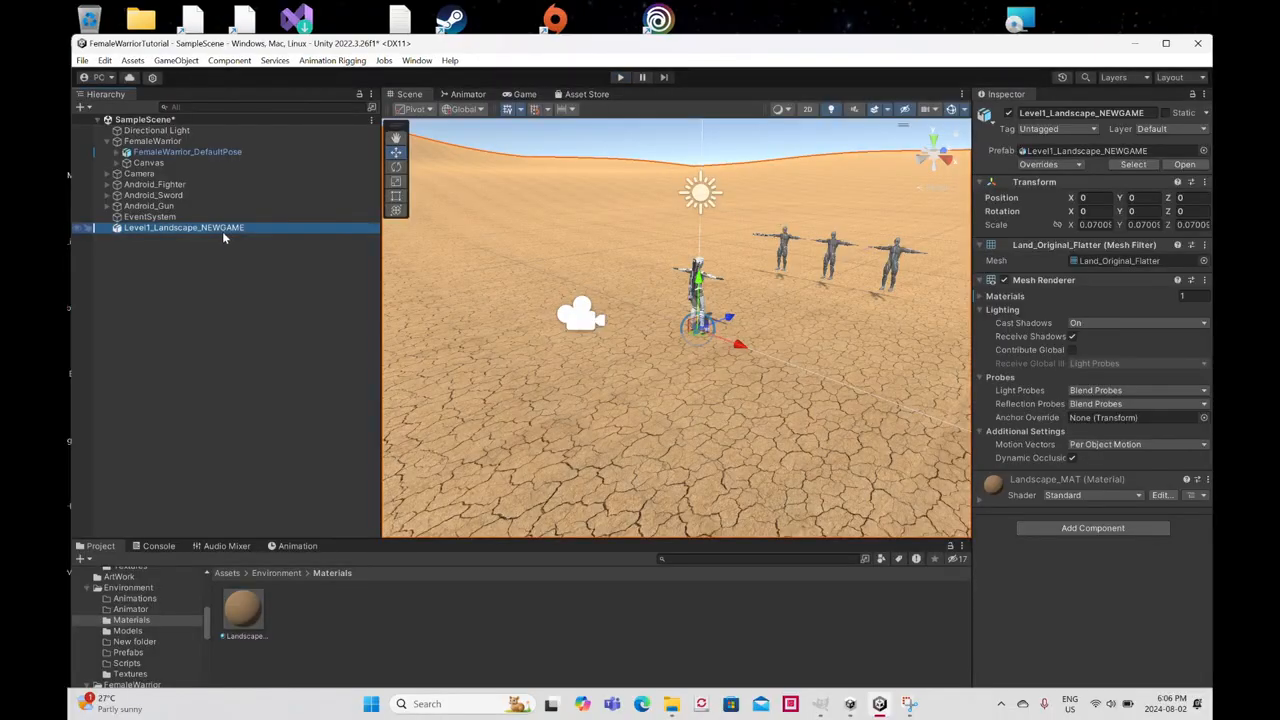
left_click(1104, 528)
type("mes")
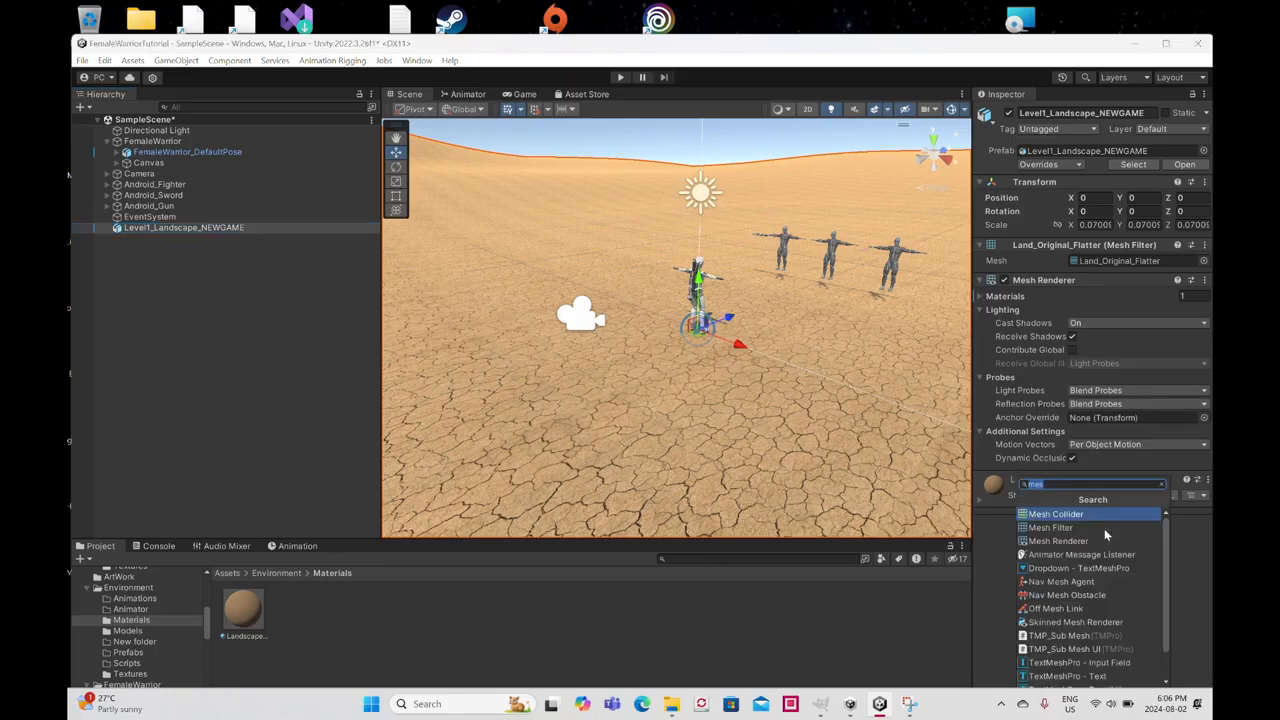
key("Return")
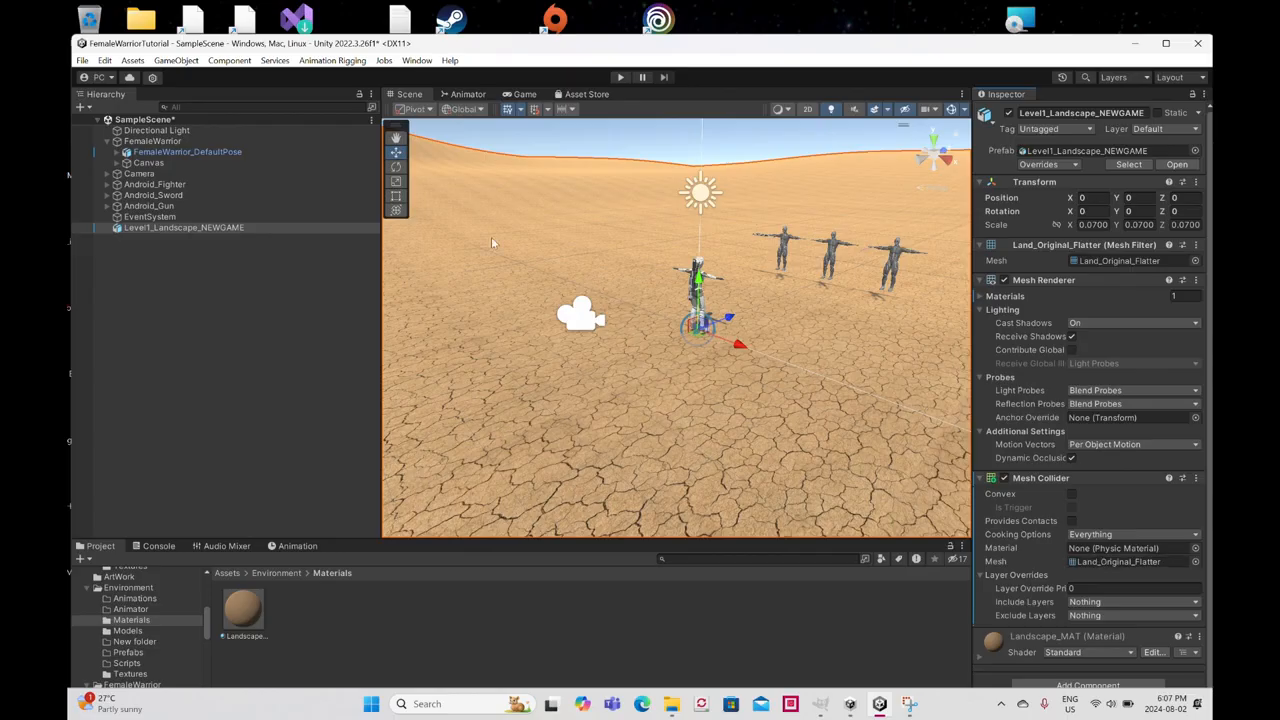
Set the Y gravity to -98.1 in the project's Physics settings and close the settings window.
left_click(105, 61)
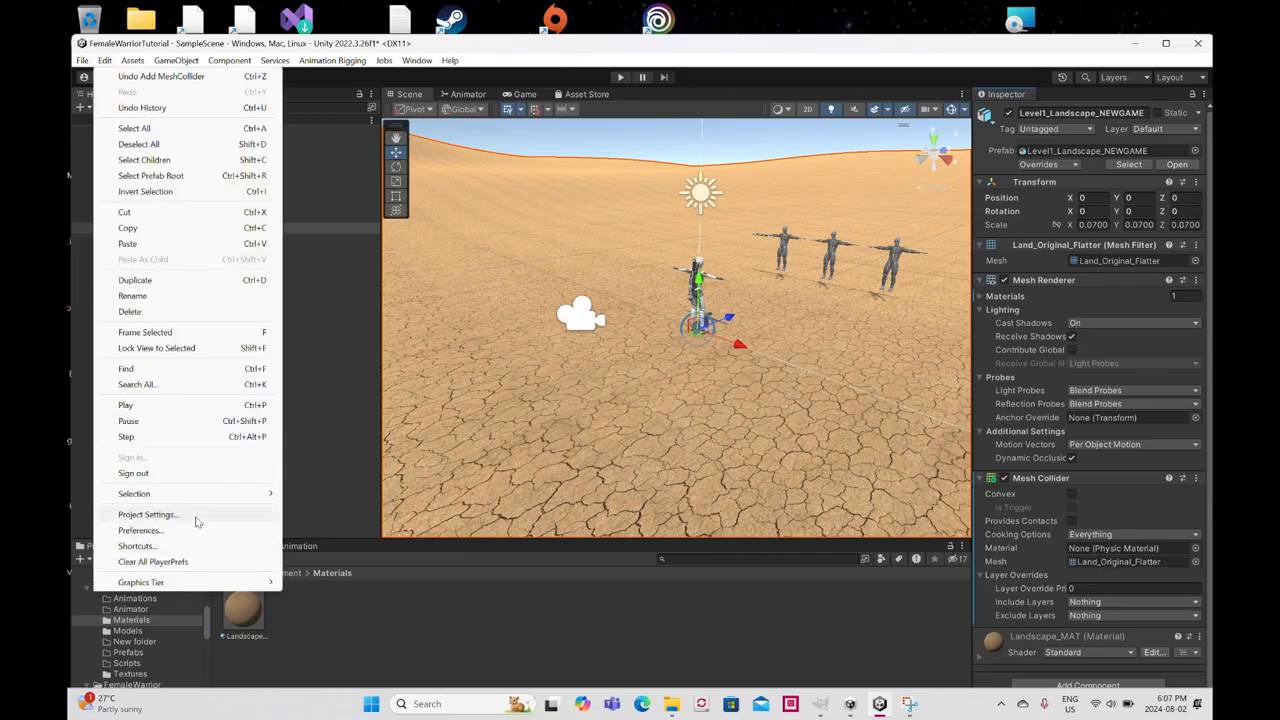
left_click(147, 514)
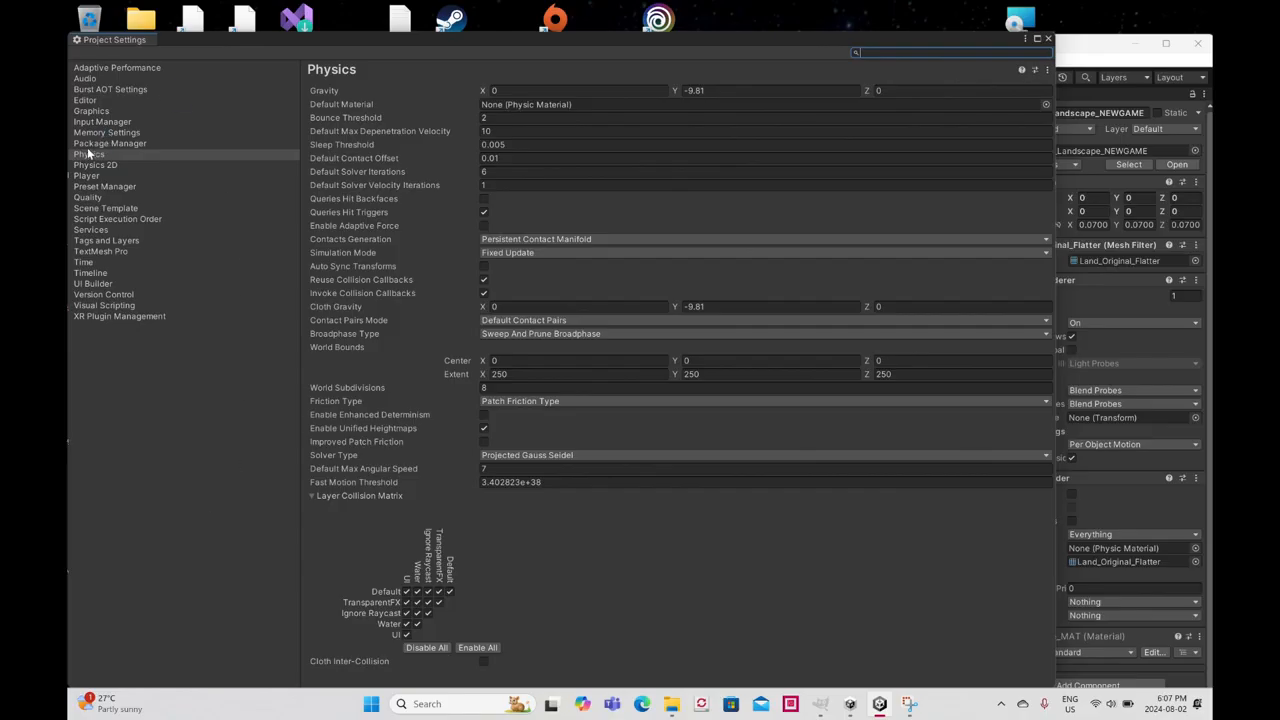
left_click(706, 91)
left_click_drag(825, 39, 849, 120)
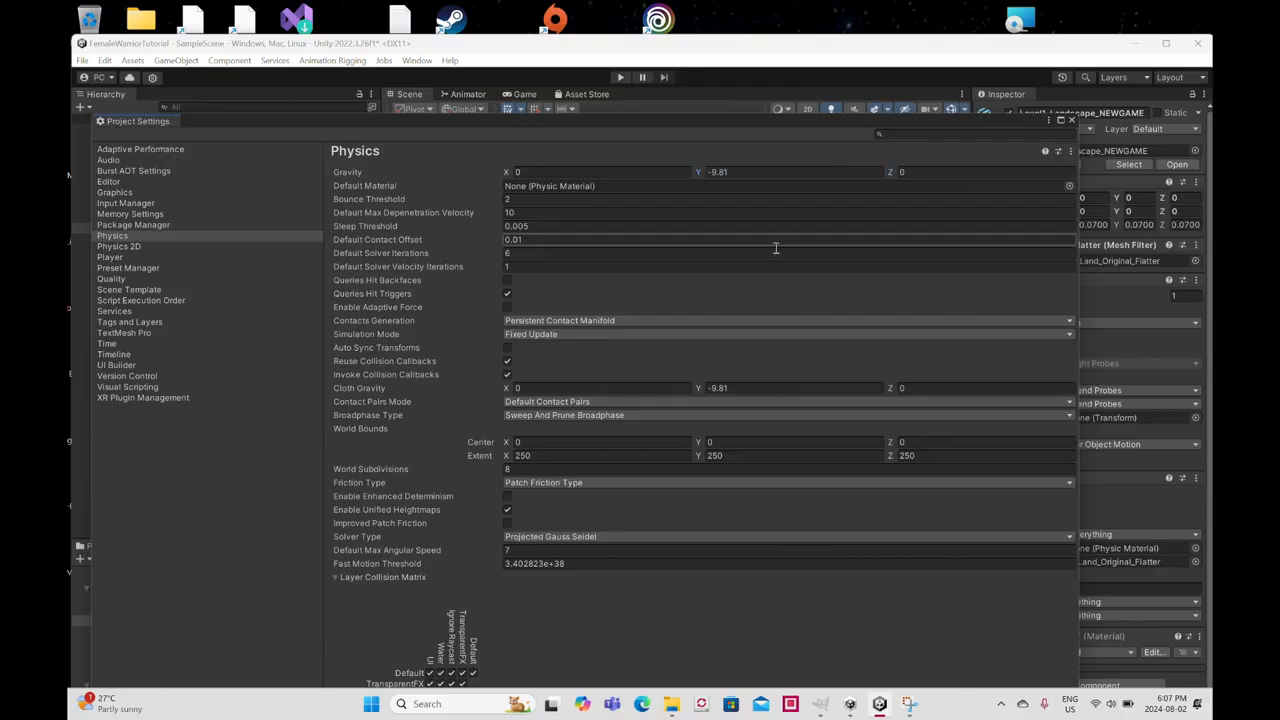
left_click(730, 172)
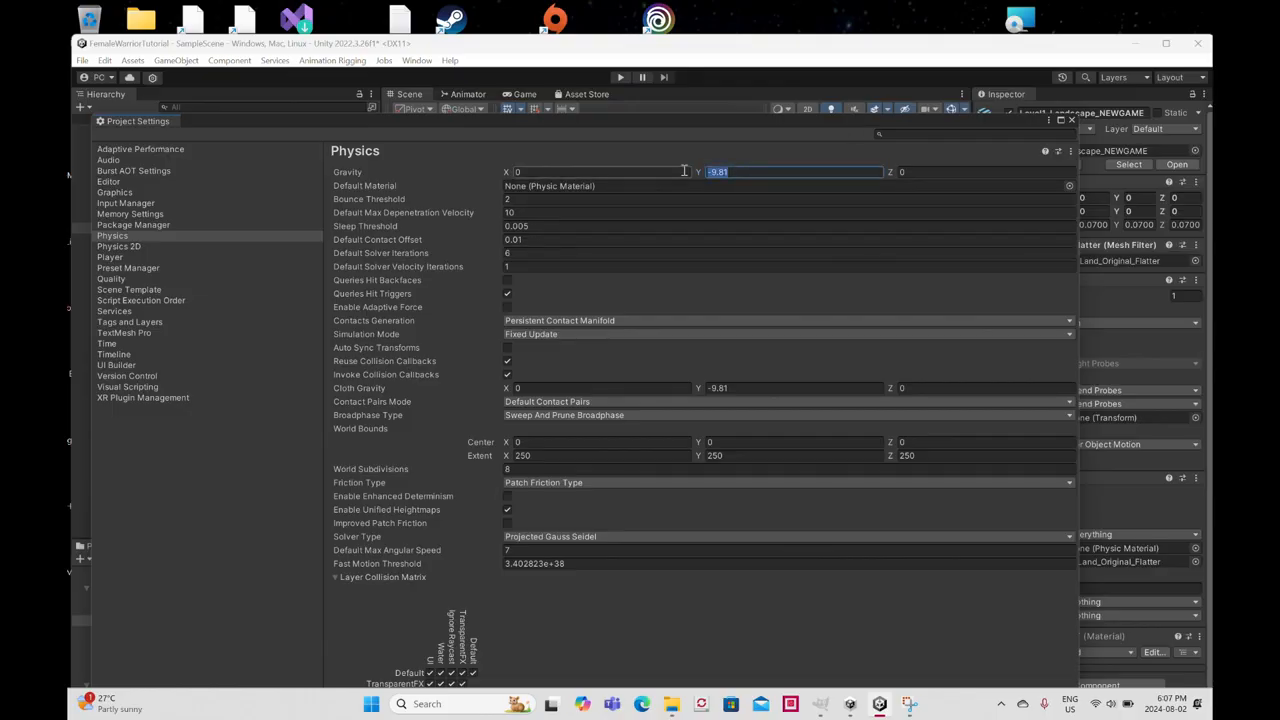
type("-98.1")
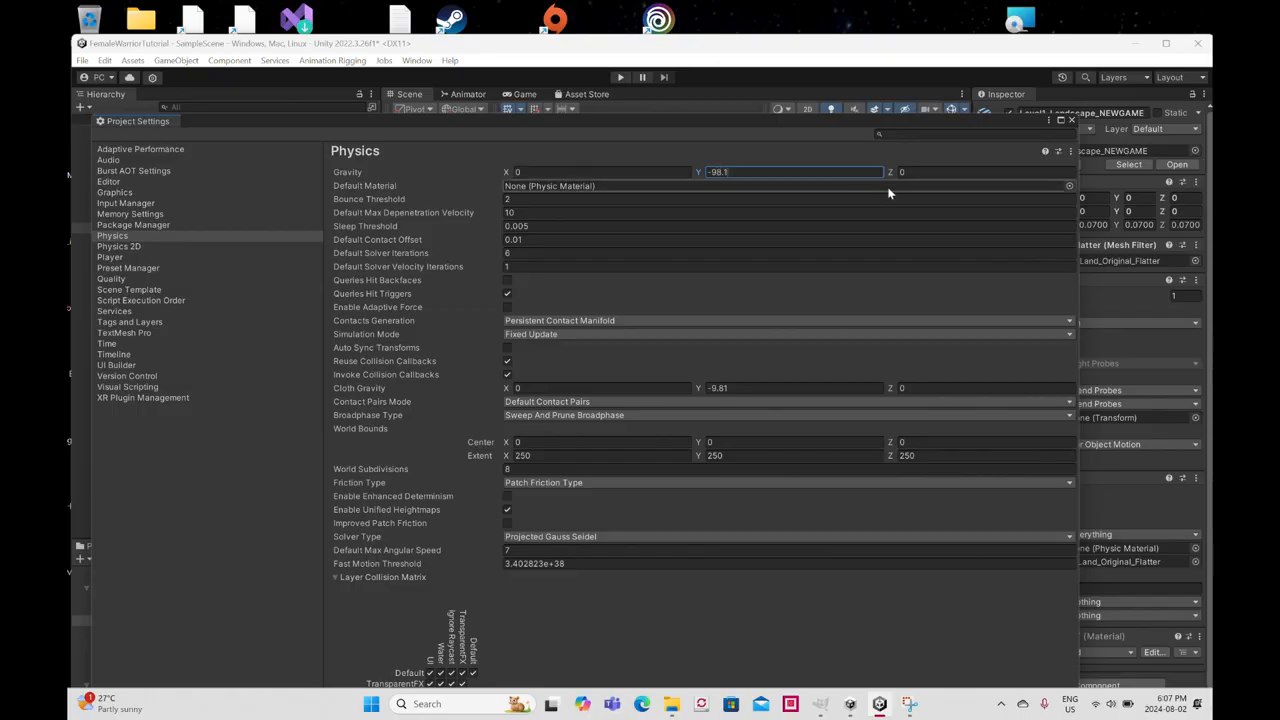
left_click(1072, 120)
Play-test the scene with the stronger gravity, running the warrior around the landscape and the androids, and stop the game.
left_click(619, 78)
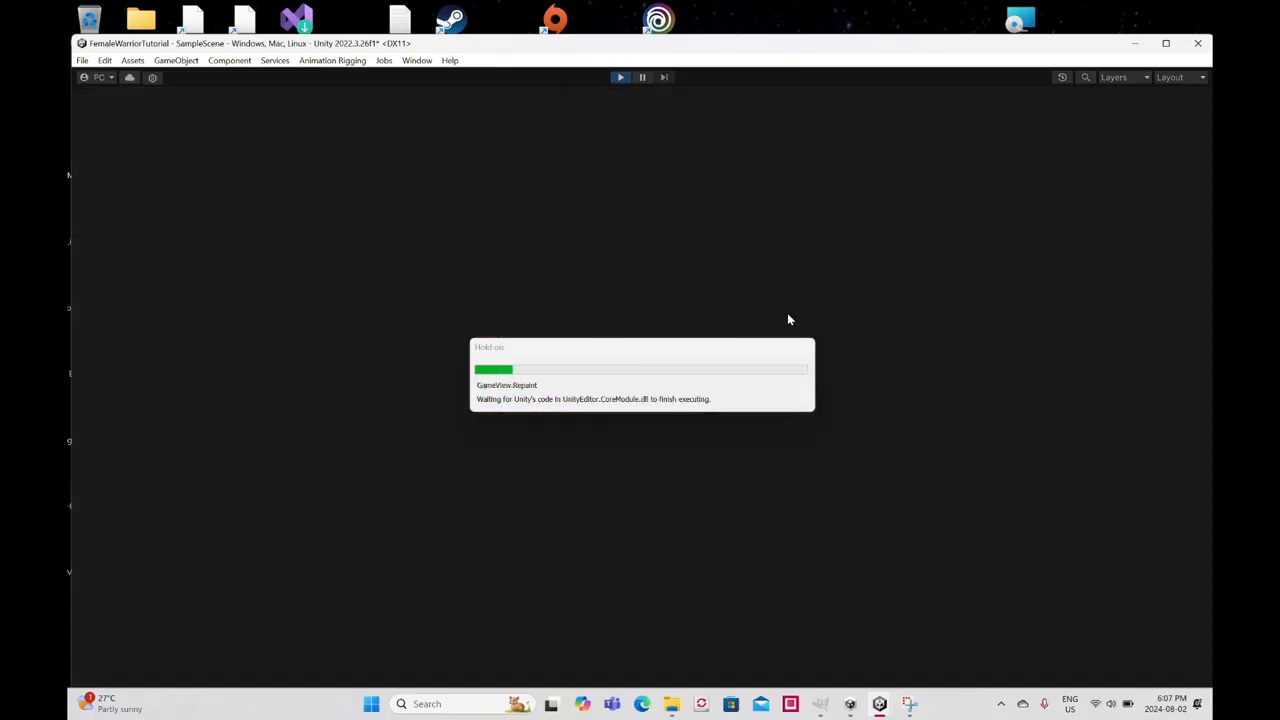
key("s")
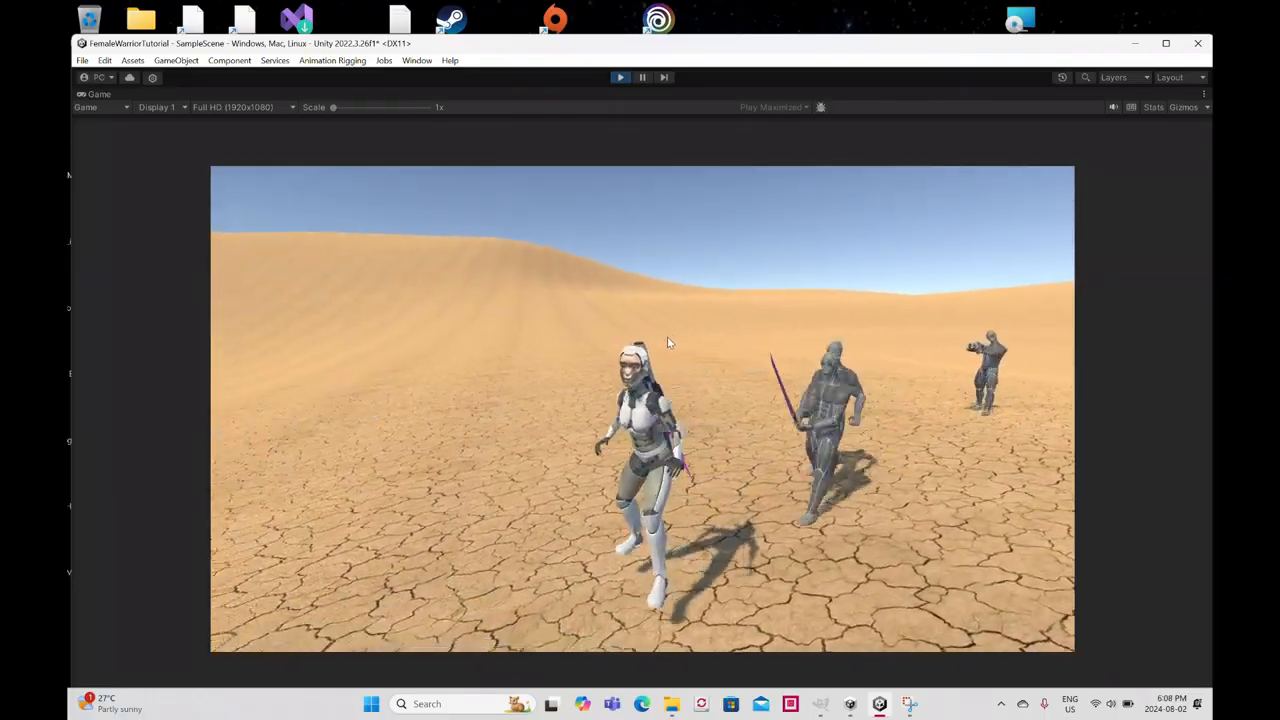
key("s")
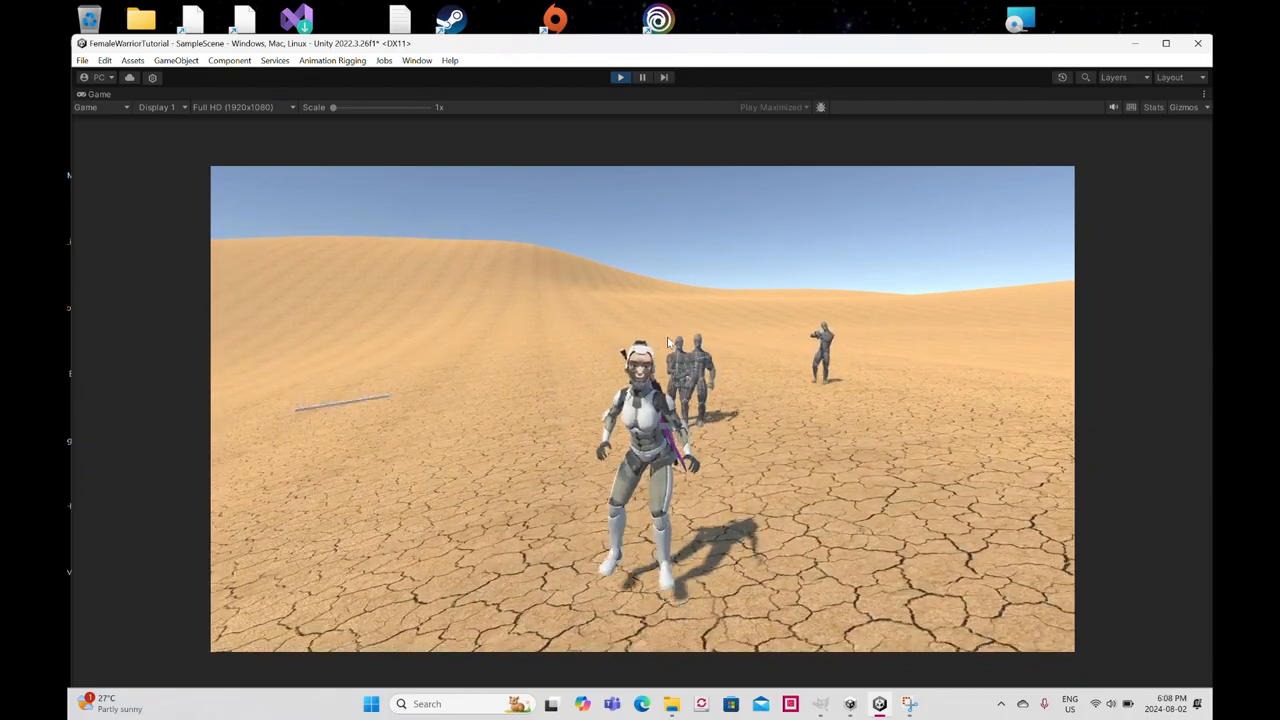
key("d")
key("a")
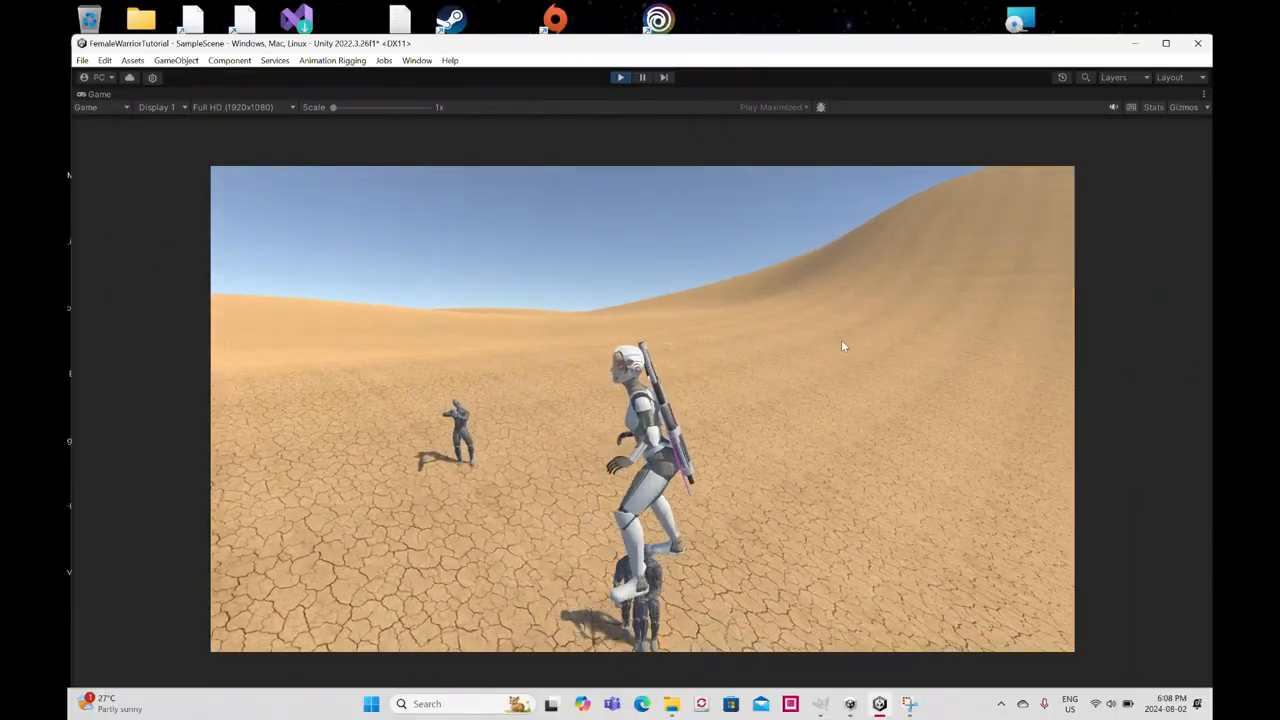
key("w")
key("d")
key("w")
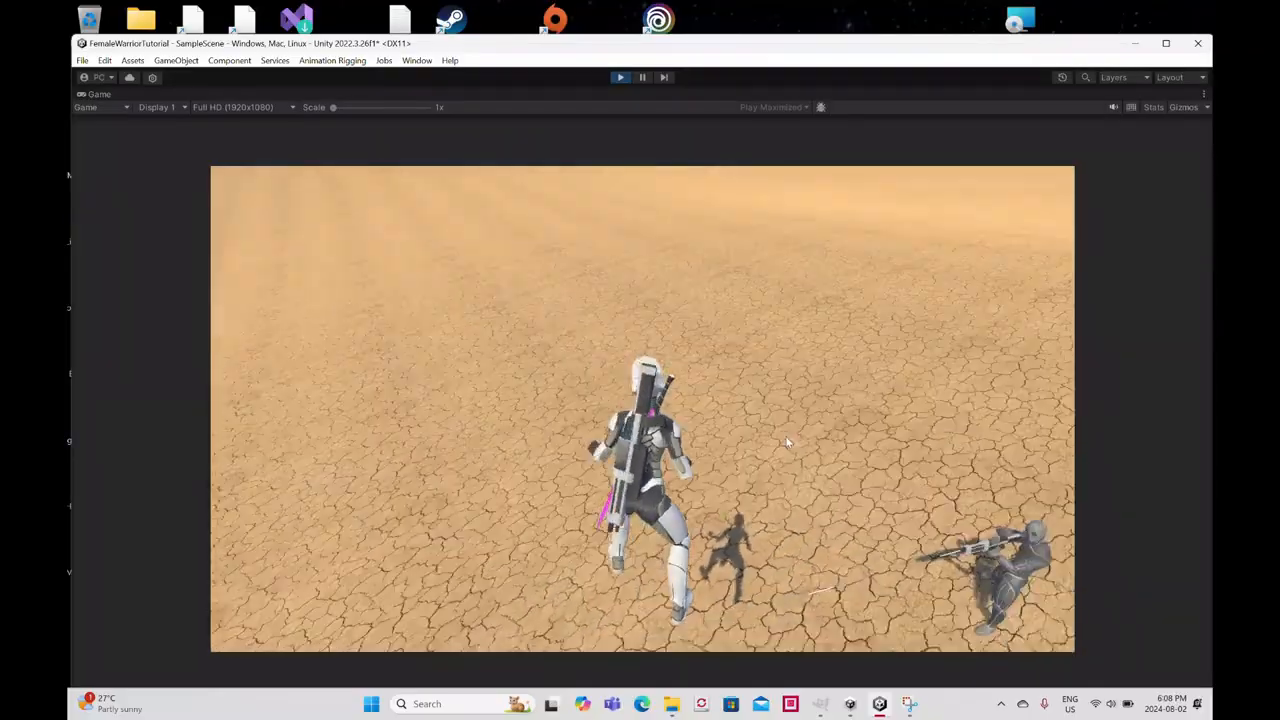
key("a")
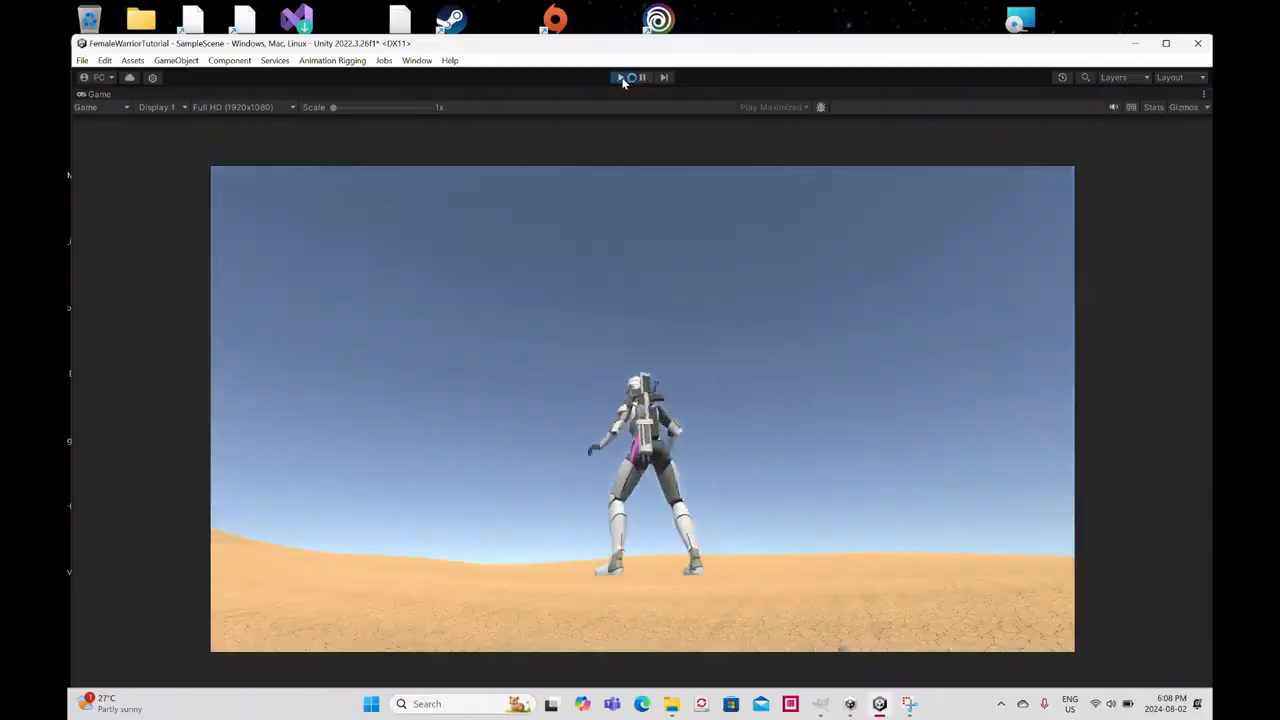
left_click(621, 78)
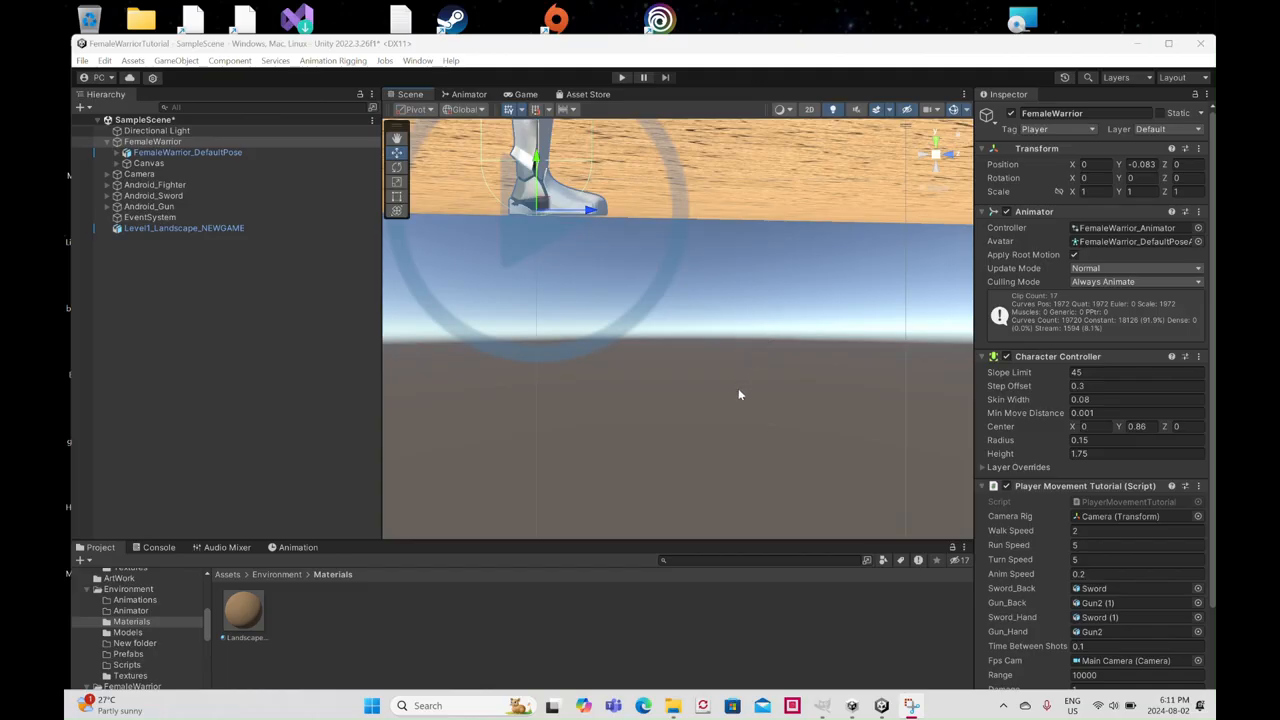
Make sure Apply Root Motion is enabled on FemaleWarrior's Animator, play-test the scene, and stop the game.
left_click(1074, 255)
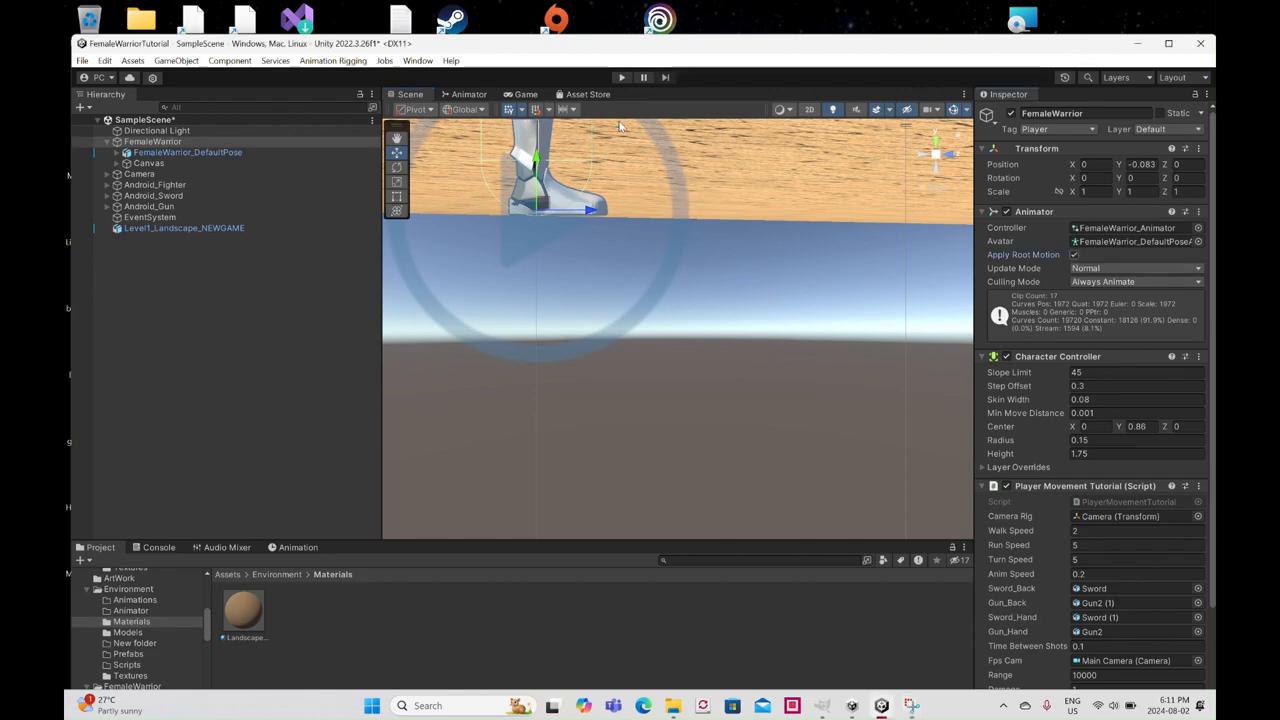
left_click(621, 78)
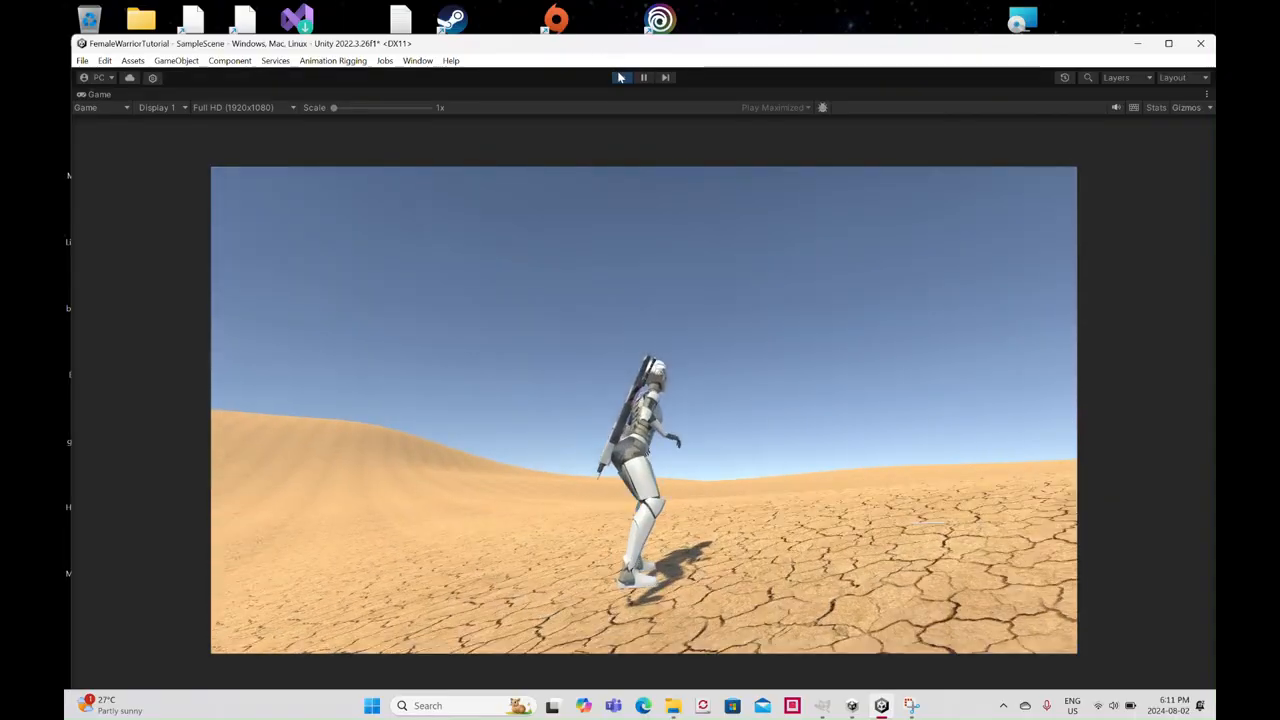
left_click(620, 78)
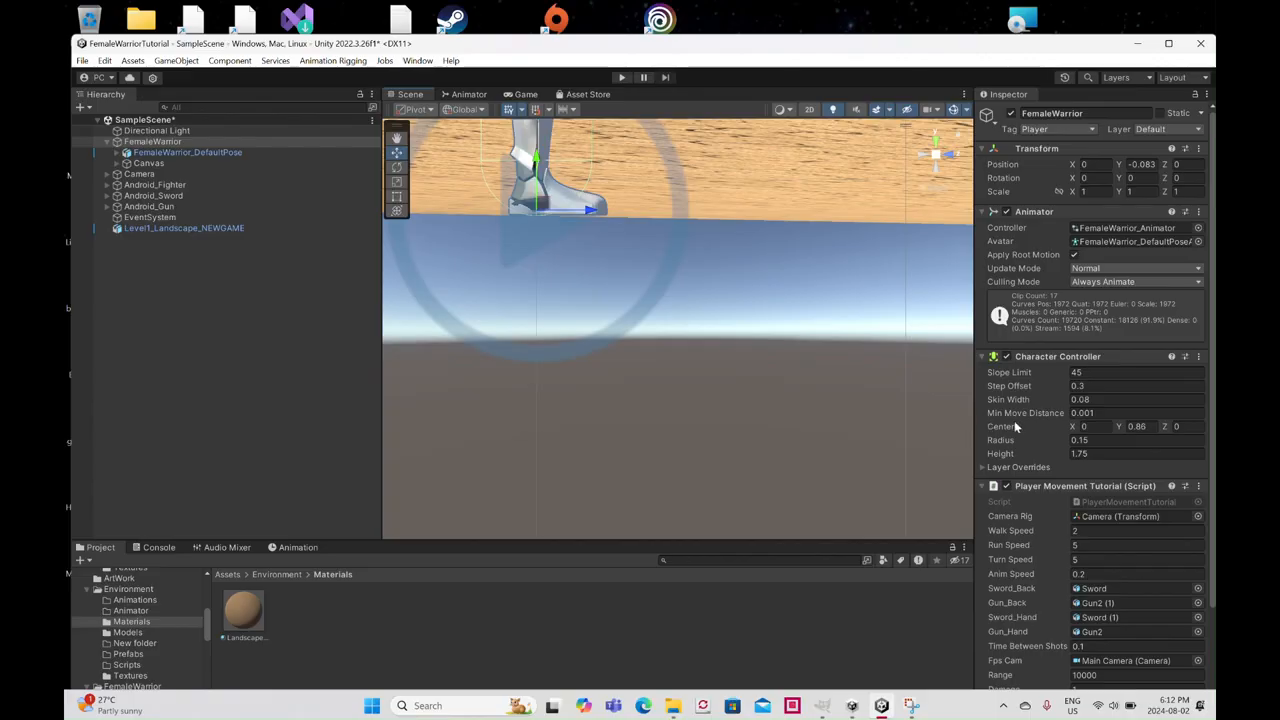
Try a Center Y of 0.84 on FemaleWarrior's Character Controller, play-test the ground contact, and stop the game.
scroll(670, 295, "down", 3)
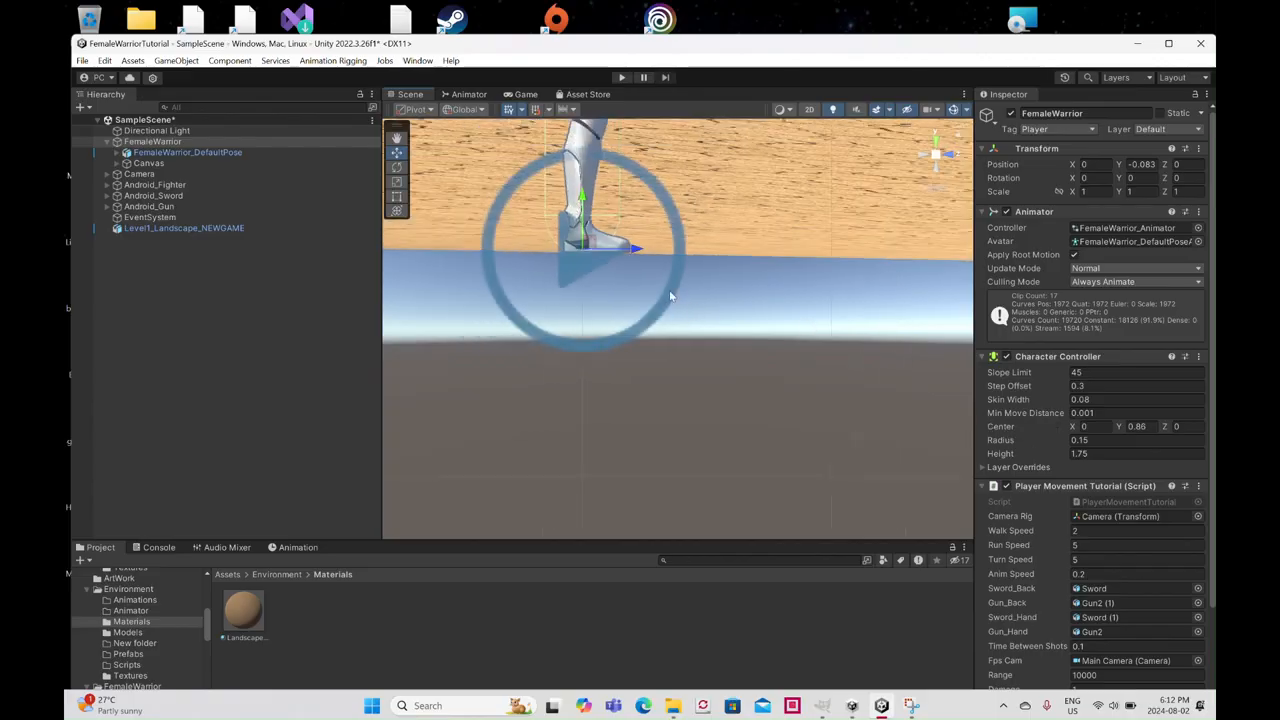
key("f")
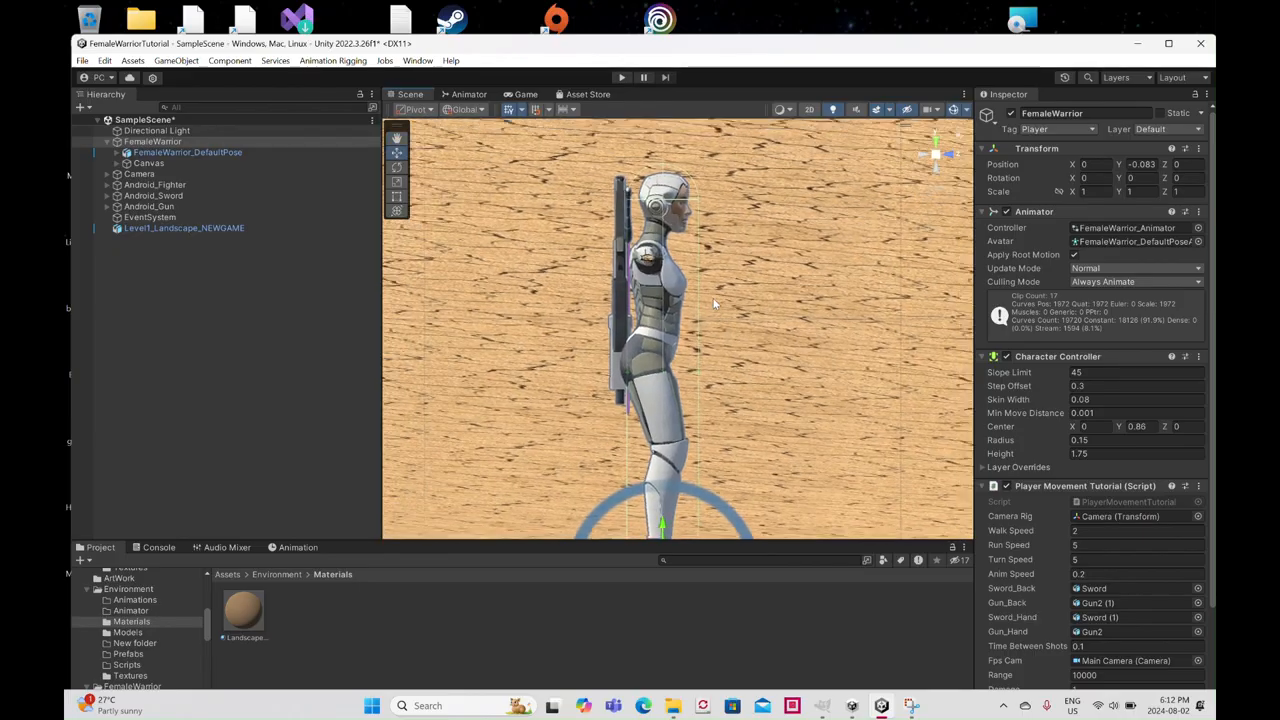
middle_click_drag(715, 348, 669, 288)
scroll(710, 329, "down", 1)
scroll(669, 288, "up", 2)
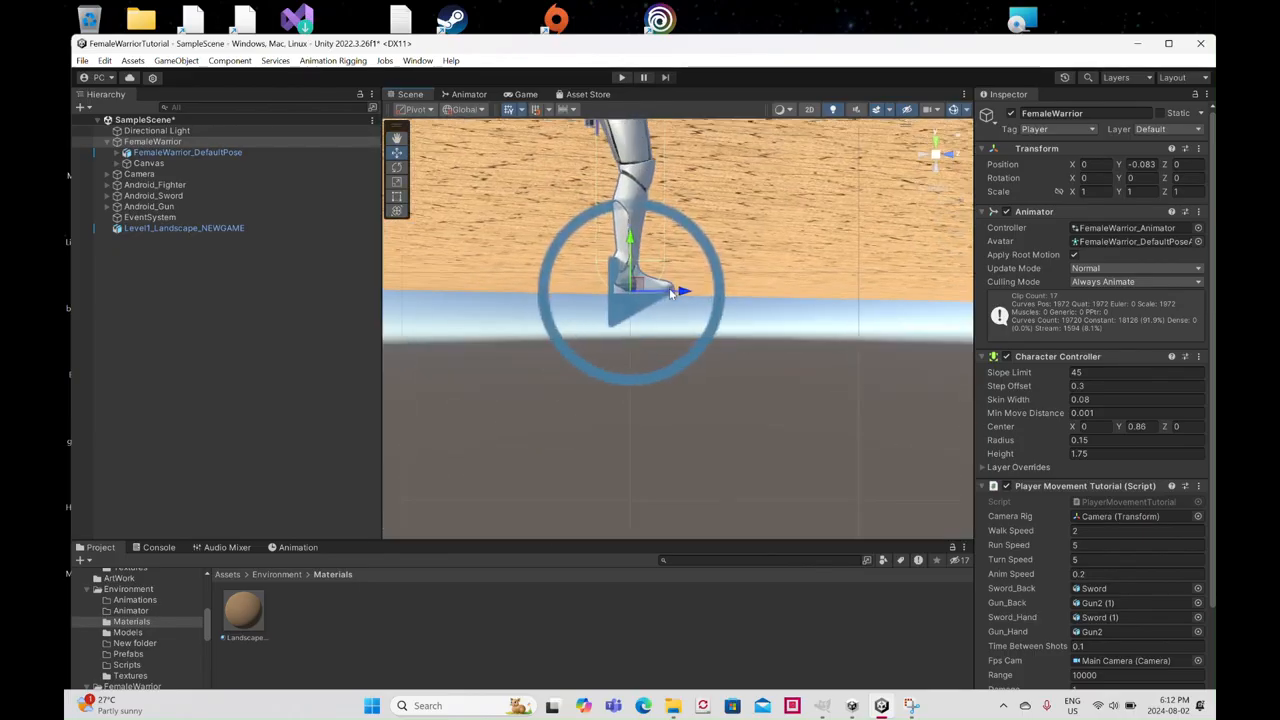
scroll(669, 288, "up", 2)
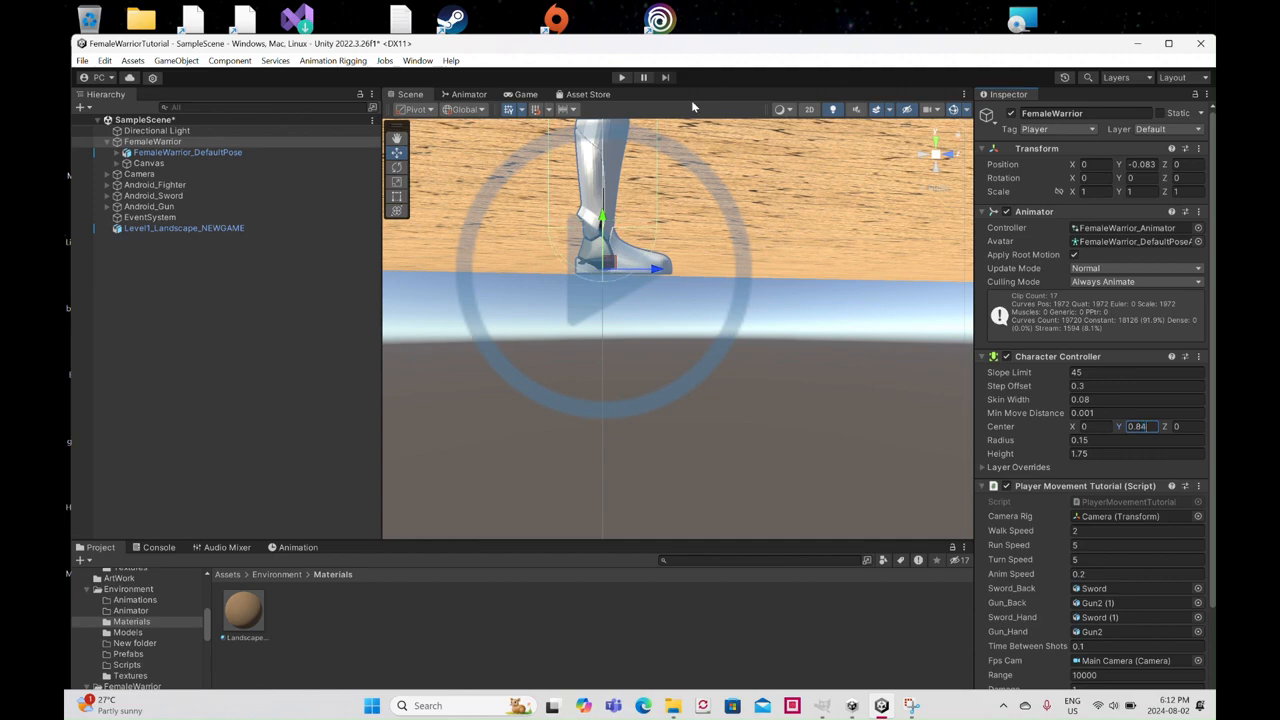
left_click(621, 77)
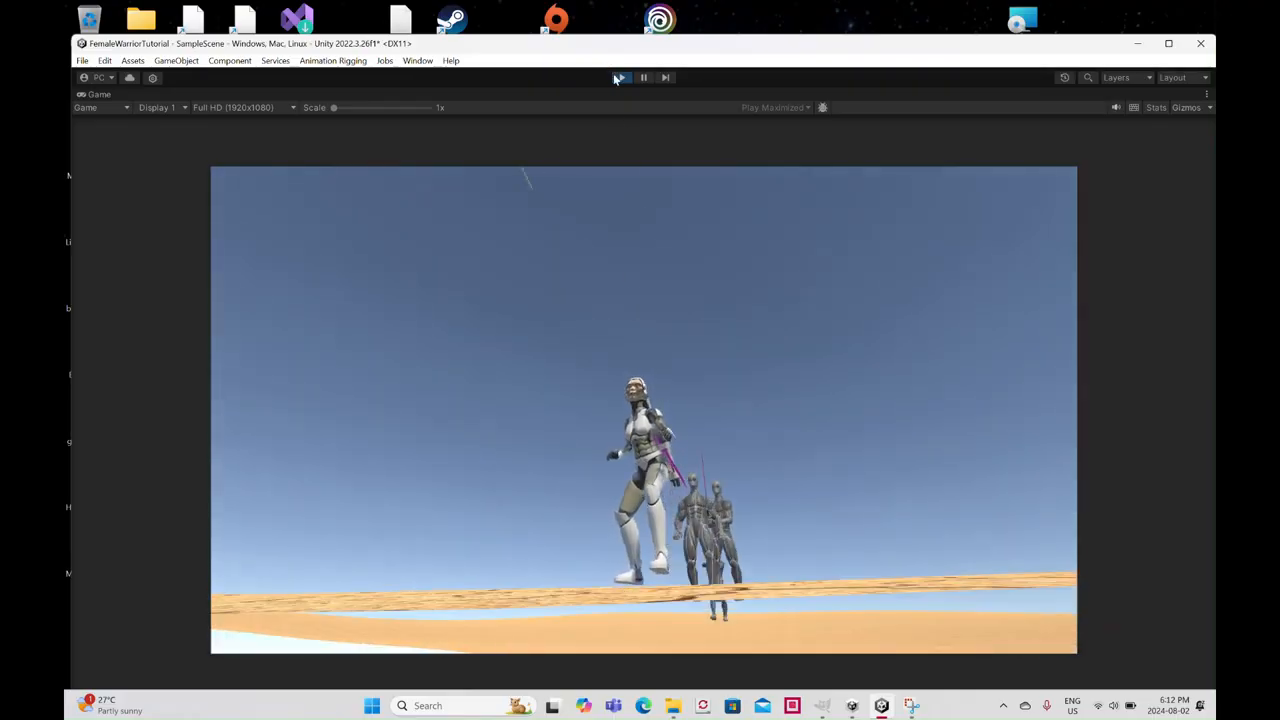
left_click(621, 78)
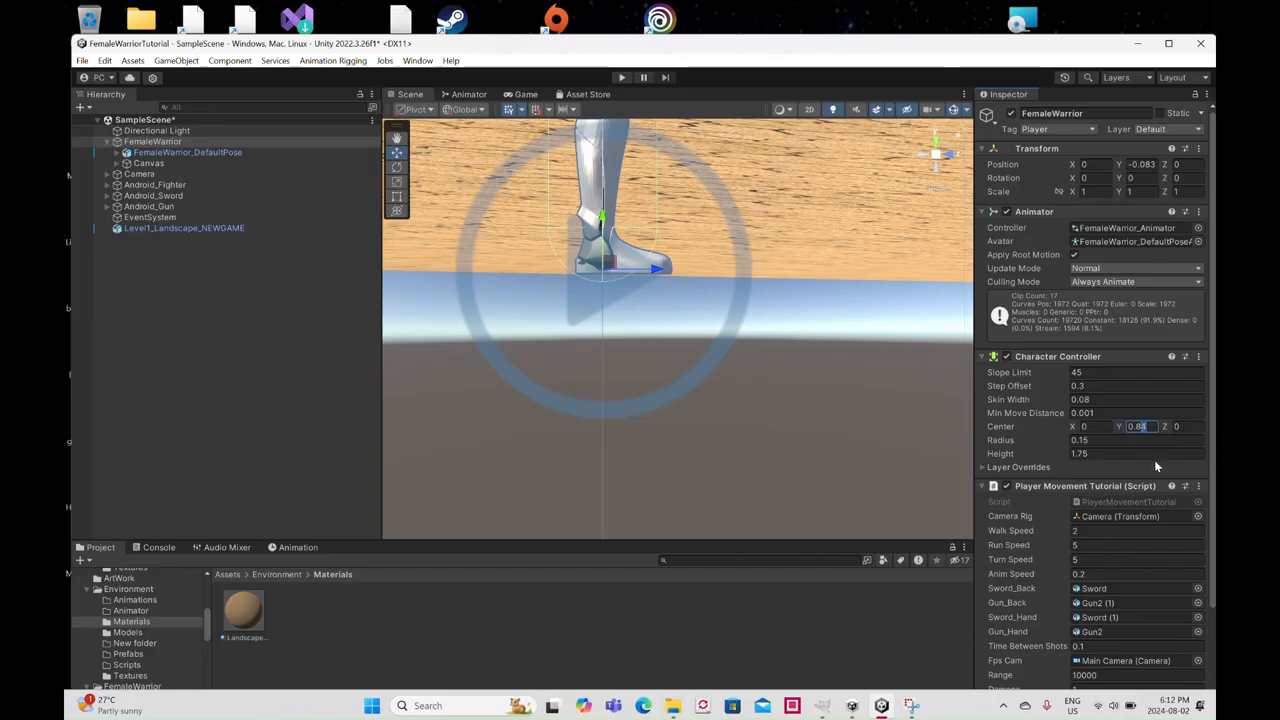
Try a Center Y of 0.88 on FemaleWarrior's Character Controller, play-test by running around the desert, and stop the game.
type("8")
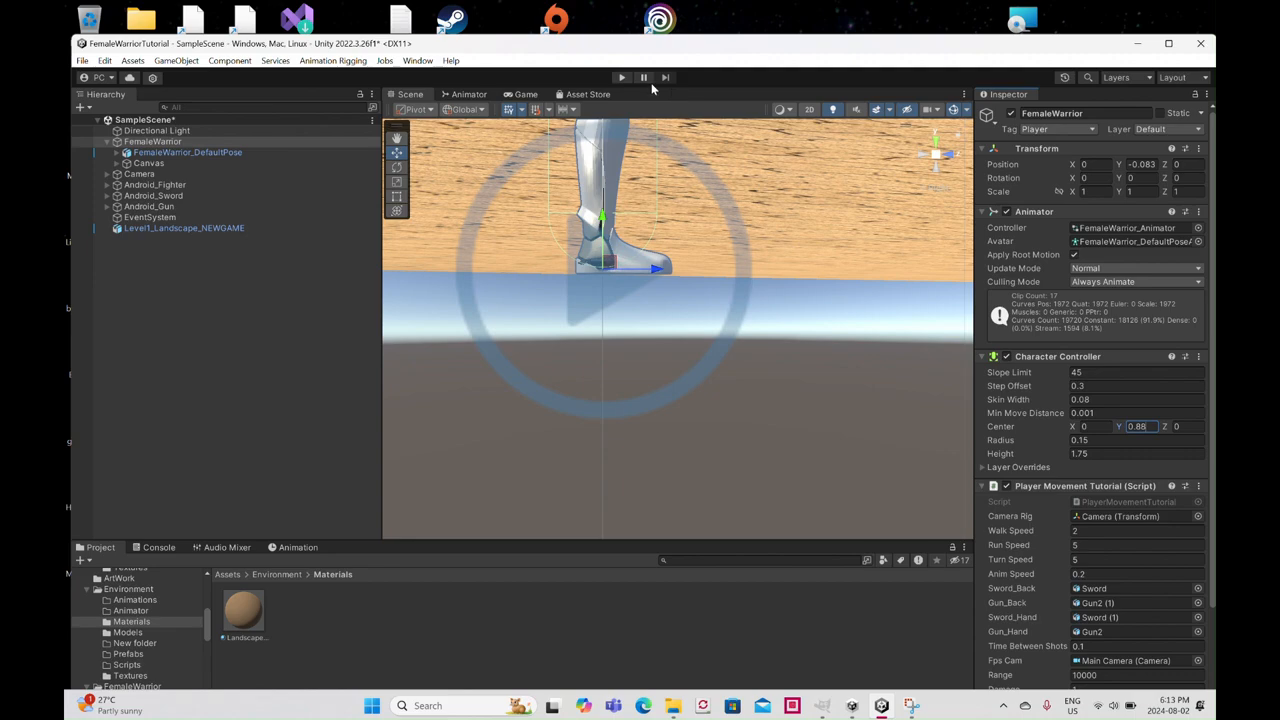
left_click(621, 78)
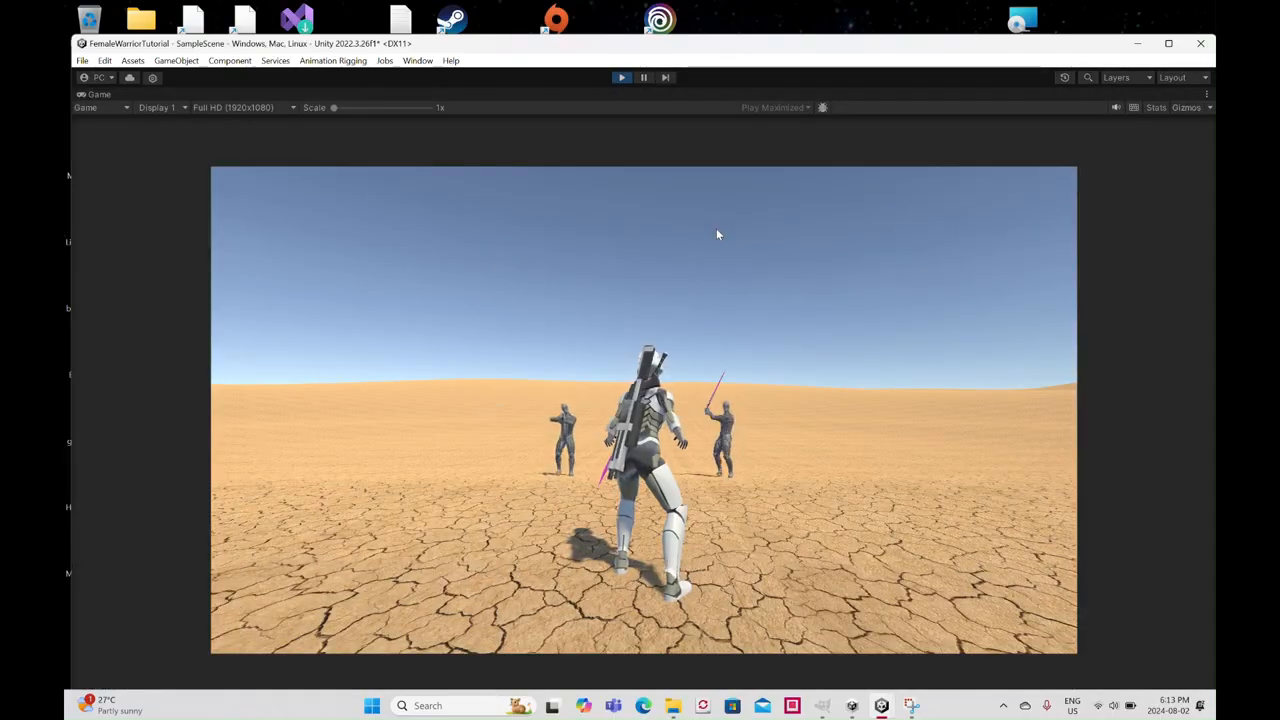
key("s")
key("d")
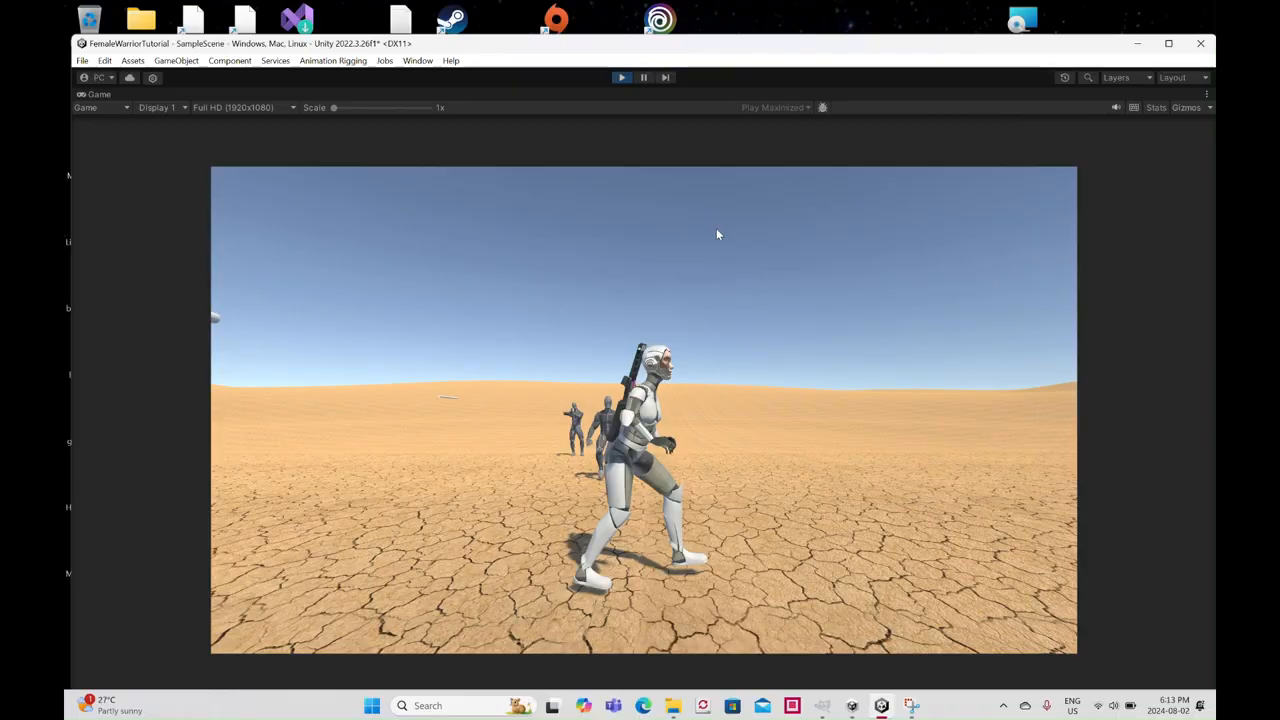
key("s")
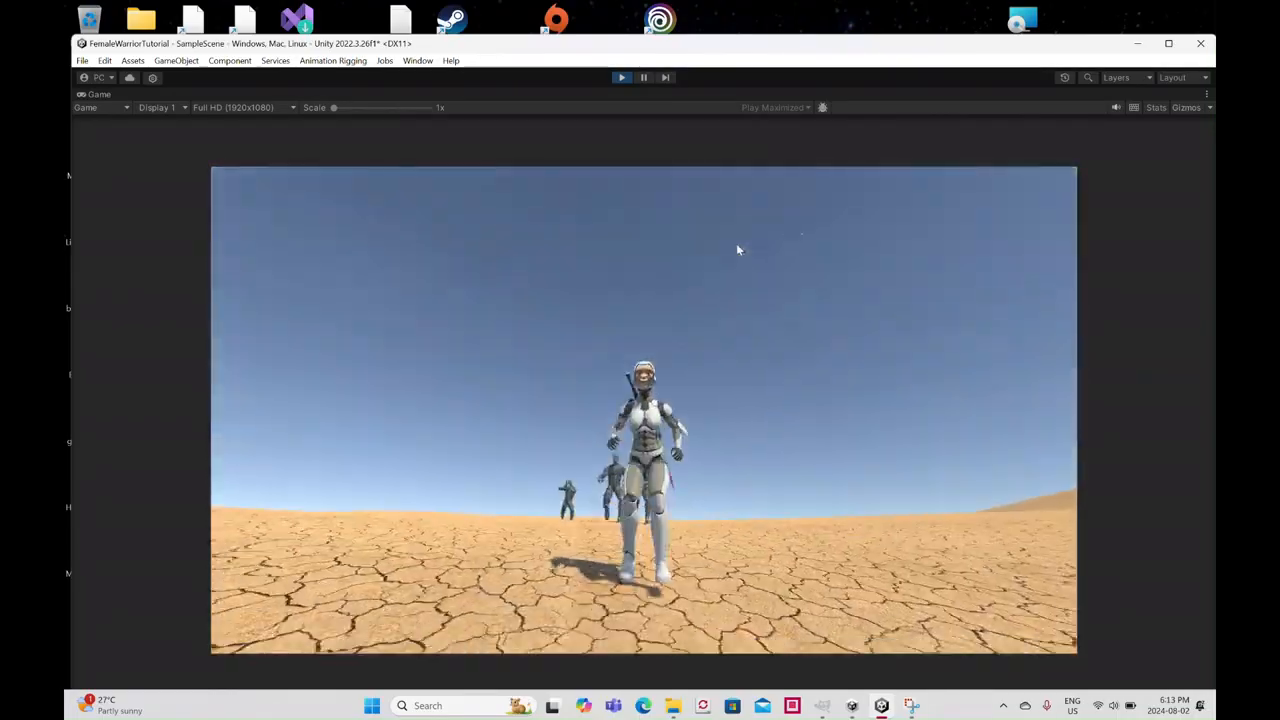
key("w")
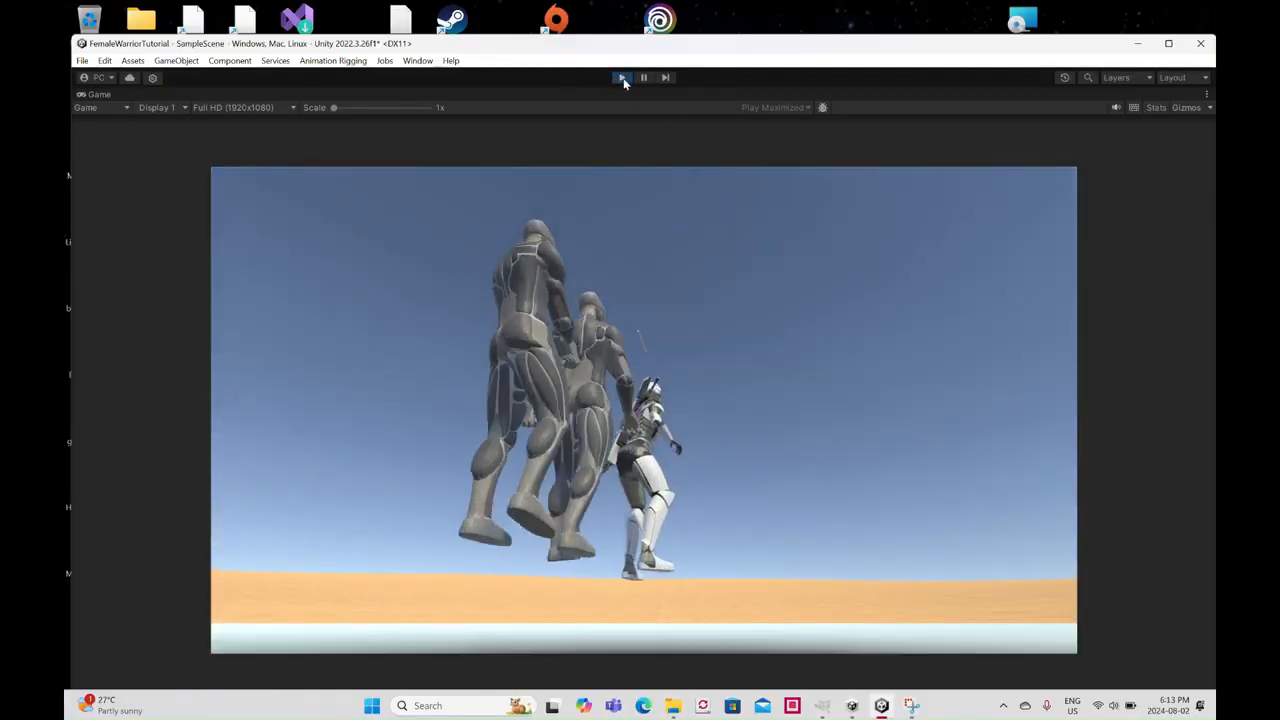
left_click(621, 78)
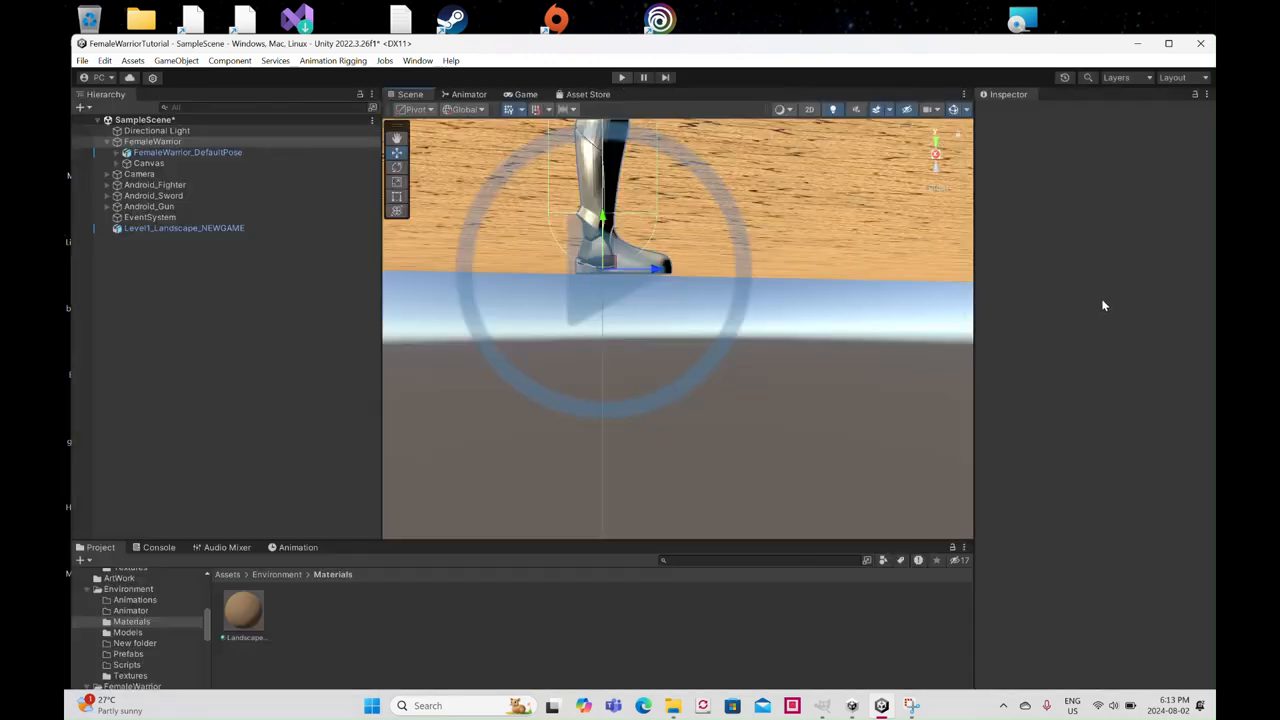
Return the Center Y of FemaleWarrior's Character Controller to 0.86.
left_click(1140, 426)
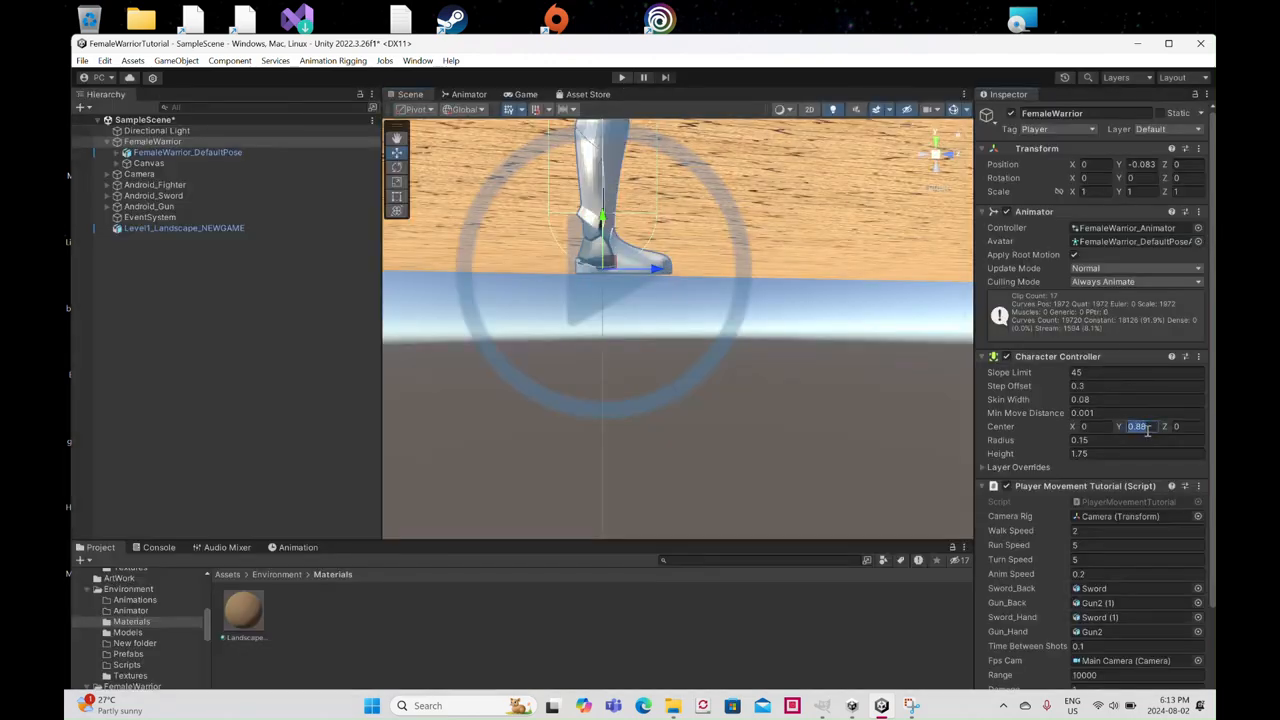
type("0.8")
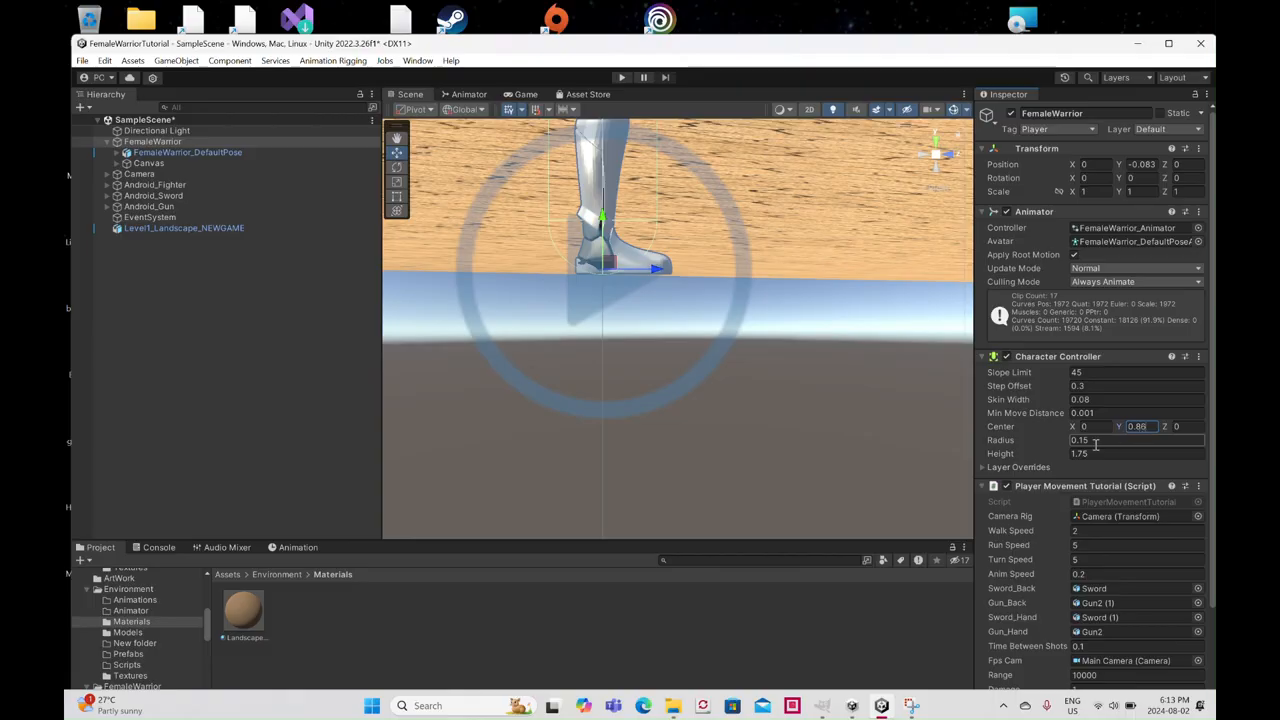
left_click(1040, 441)
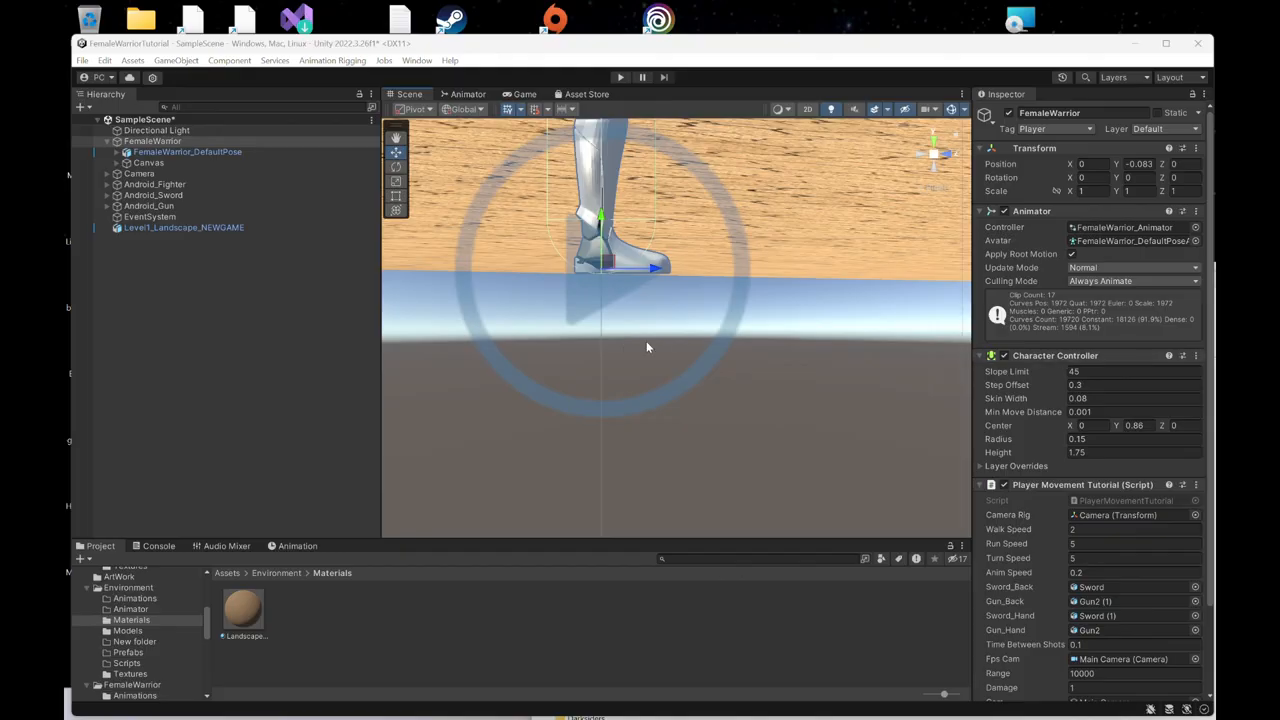
Lower the Skin Width of FemaleWarrior's Character Controller so the collider sits closer to the ground.
scroll(620, 338, "down", 6)
middle_click_drag(719, 253, 733, 335)
scroll(735, 341, "down", 3)
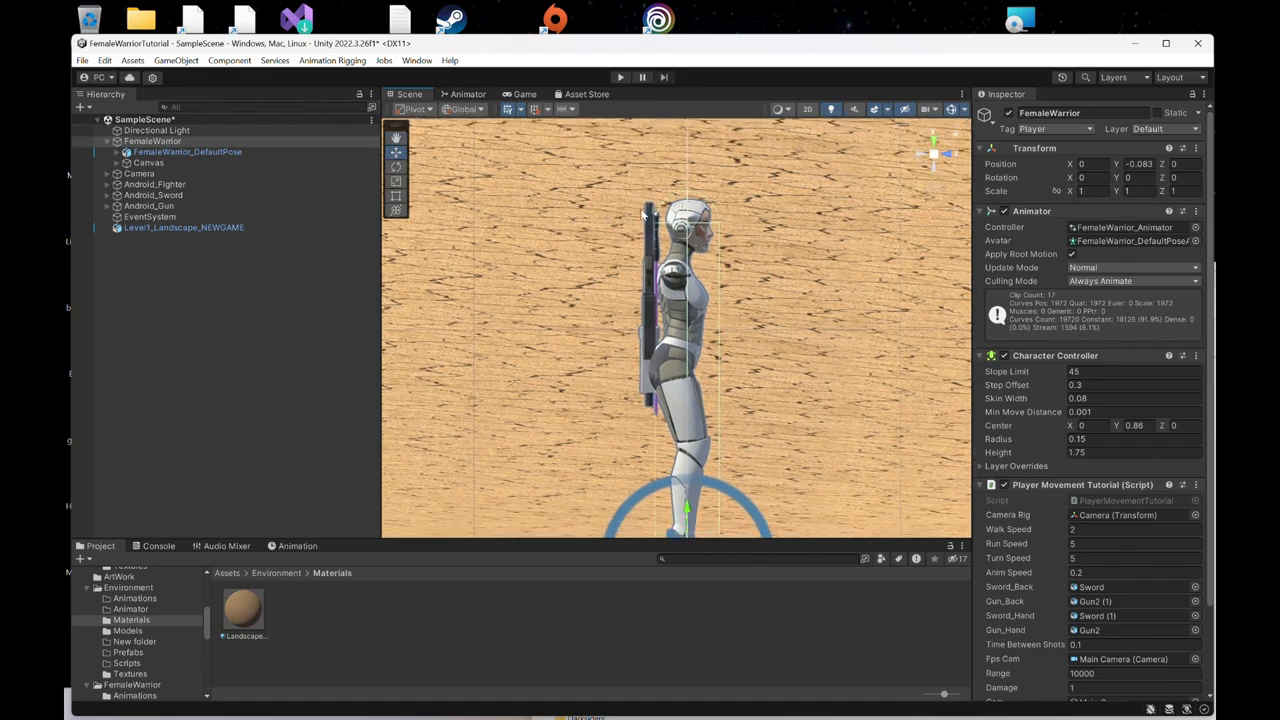
scroll(733, 452, "up", 8)
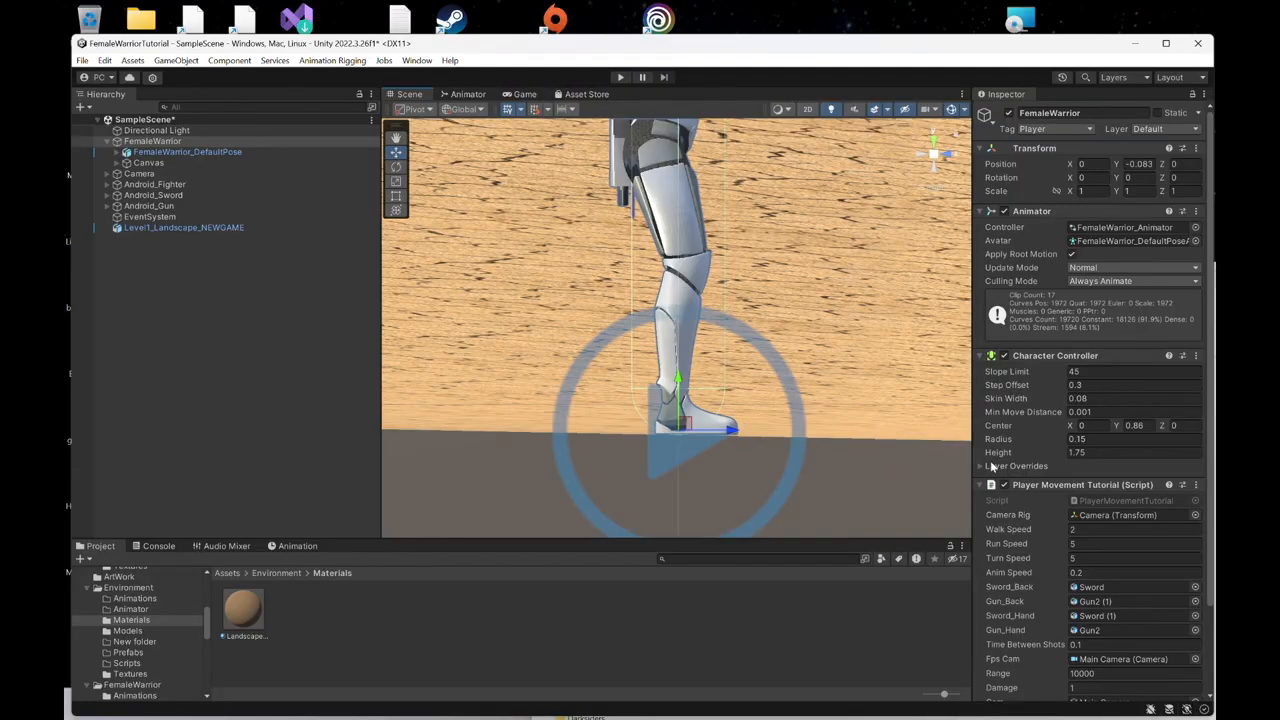
left_click(1085, 398)
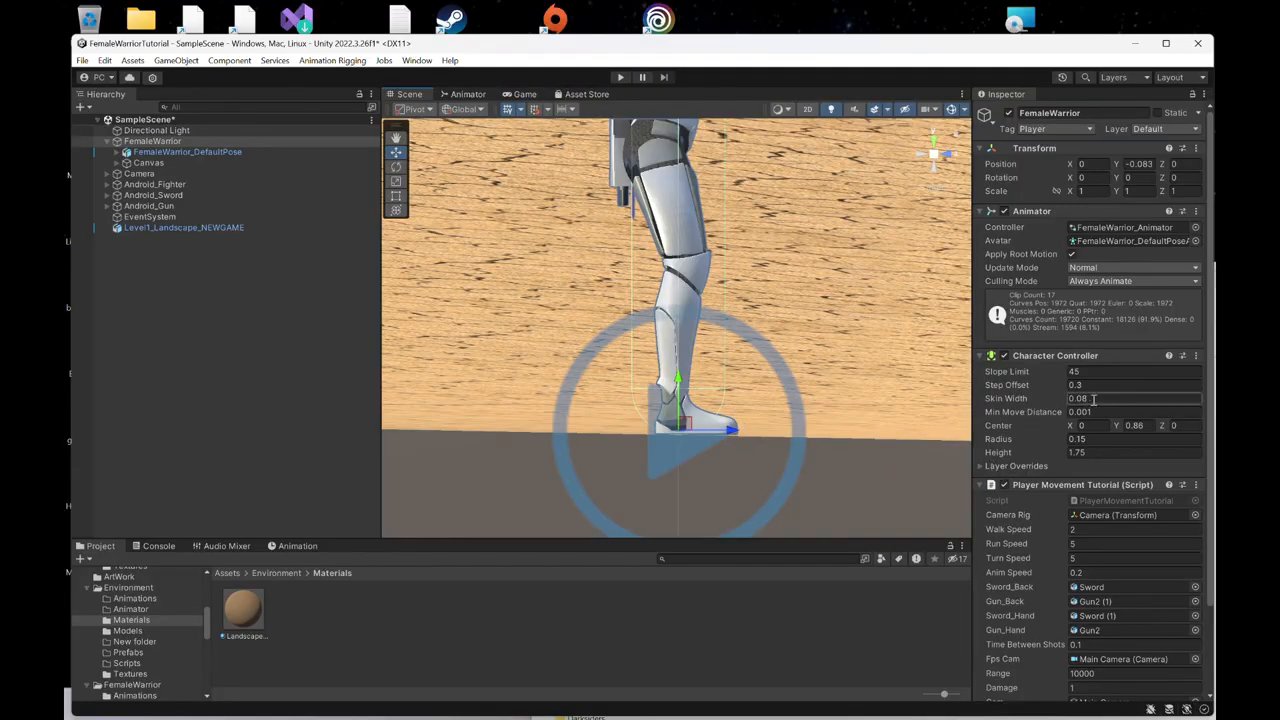
key("BackSpace")
key("Return")
Play-test the lowered Skin Width by running the warrior around the desert in several directions, and stop the game.
left_click(621, 77)
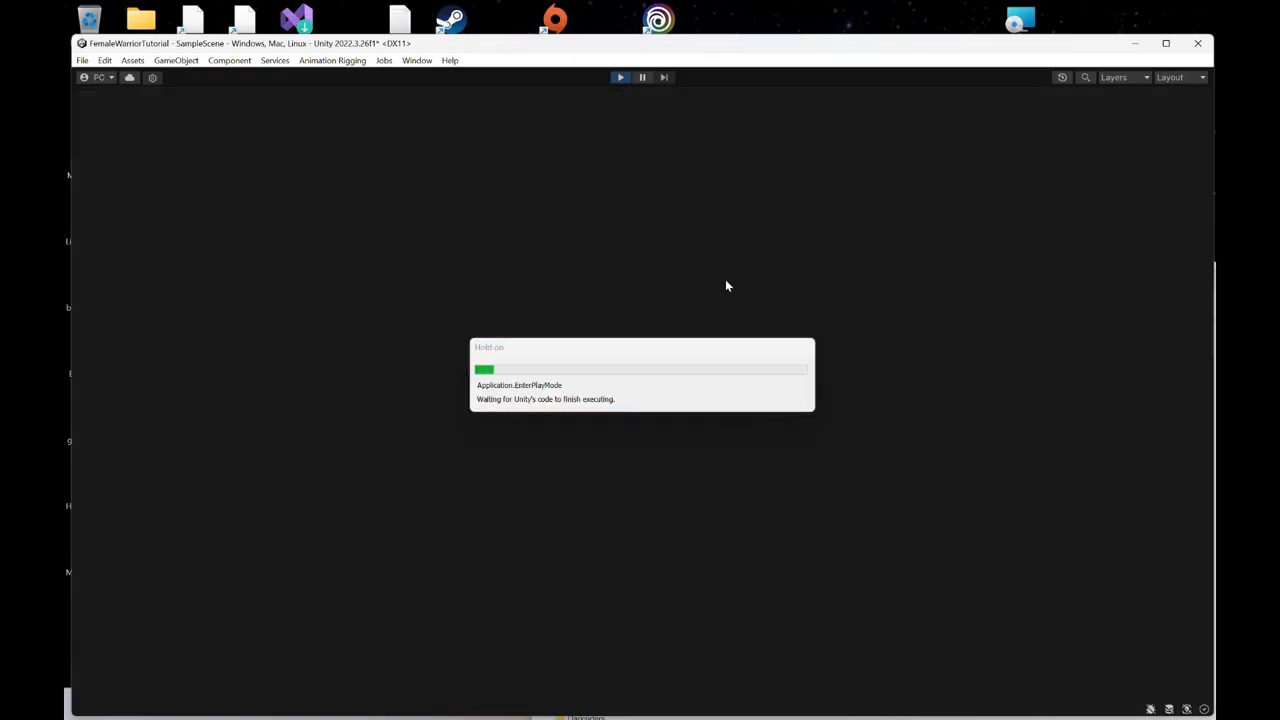
key("s")
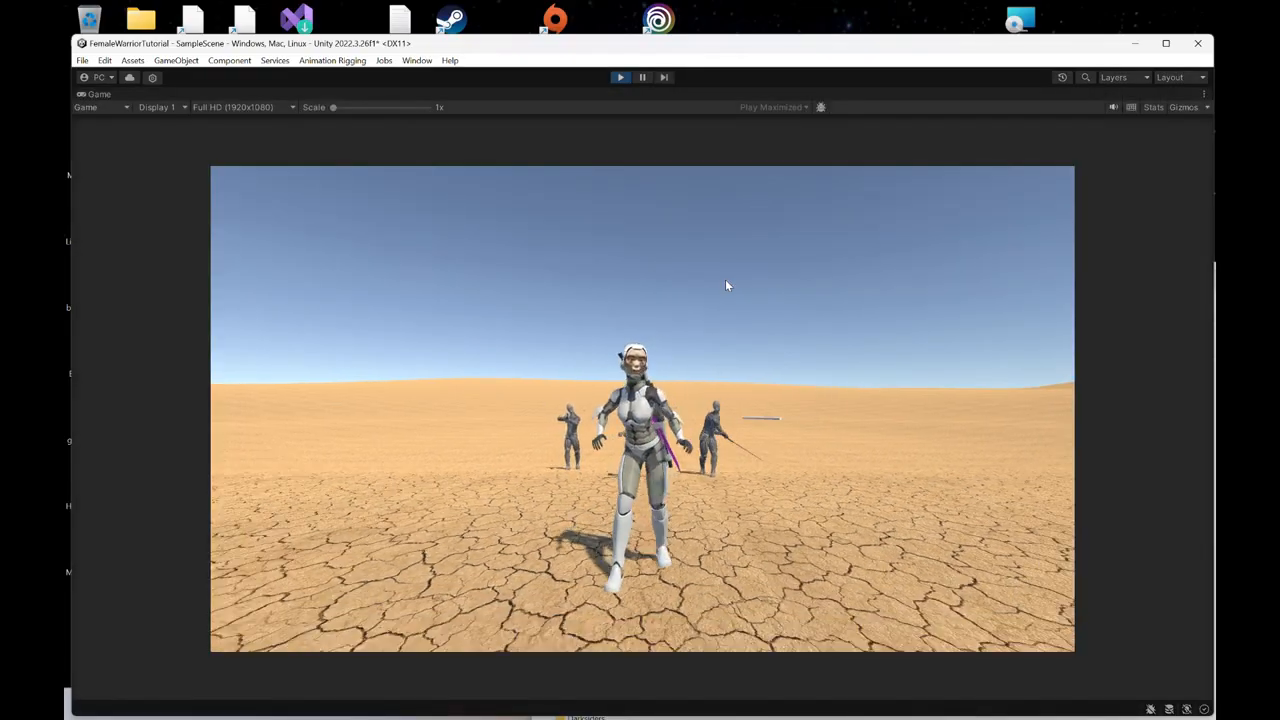
key("d")
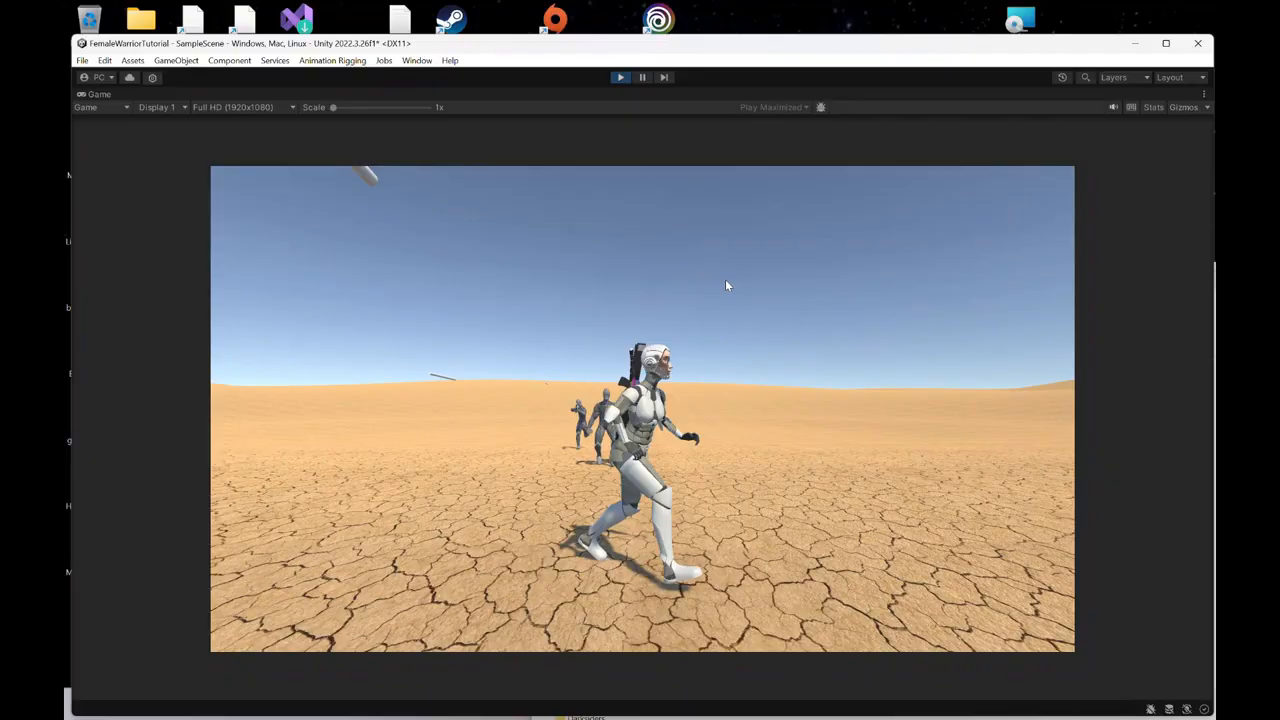
key("s")
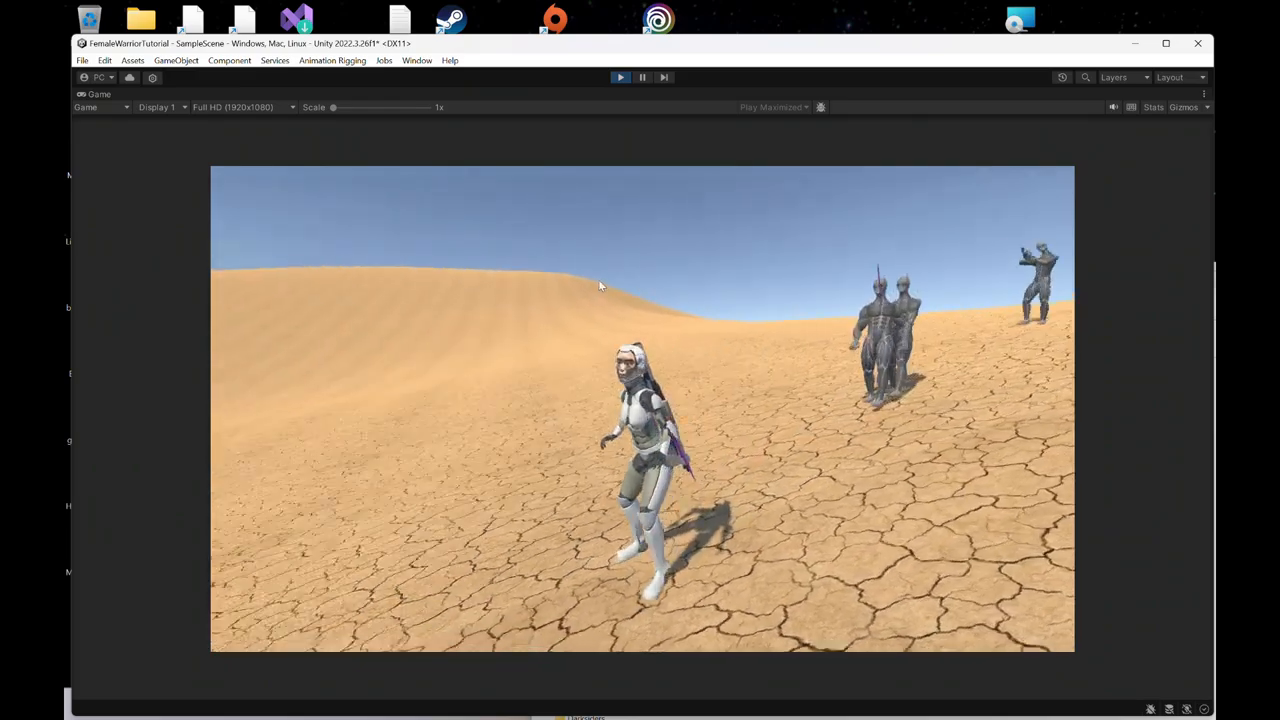
key("s")
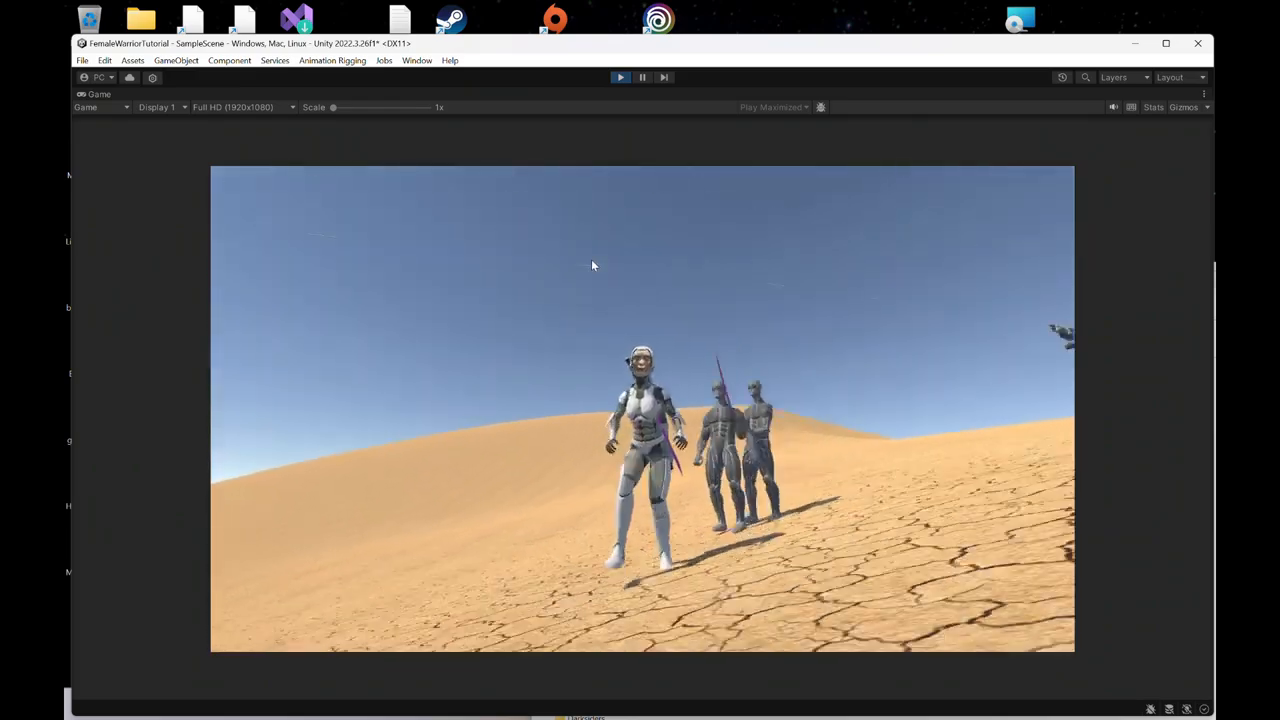
key("d")
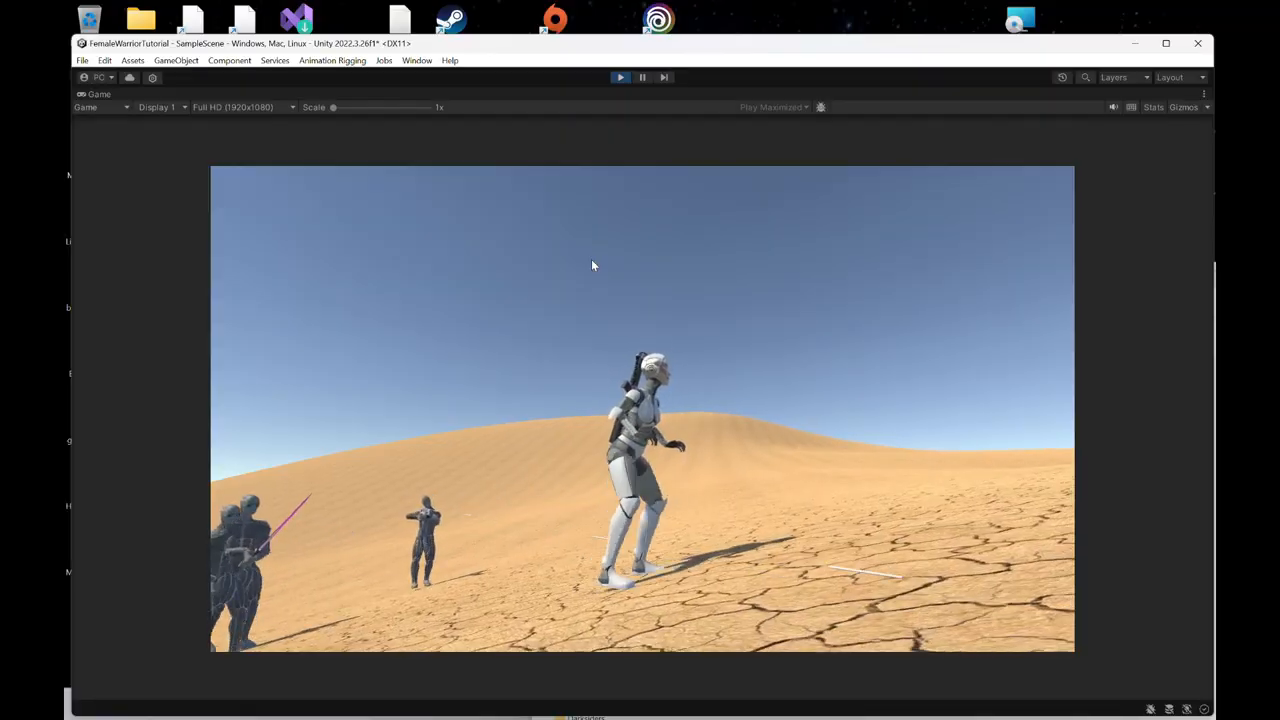
key("d")
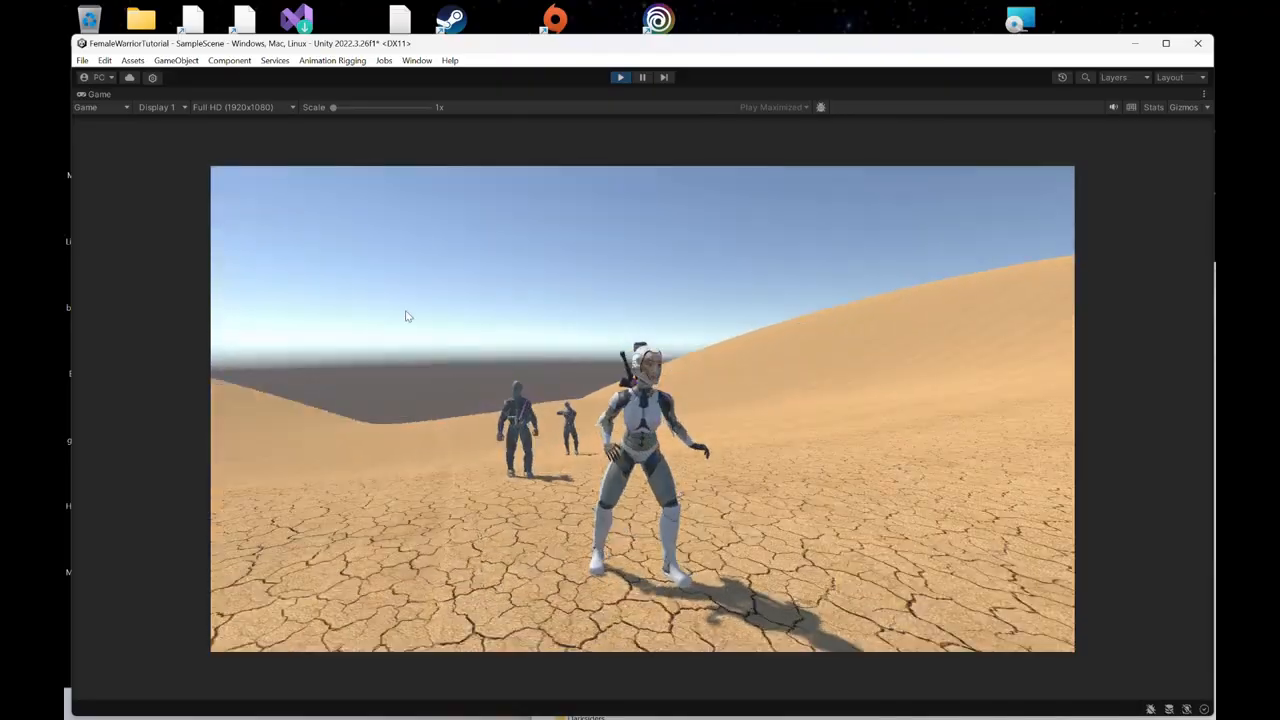
key("d")
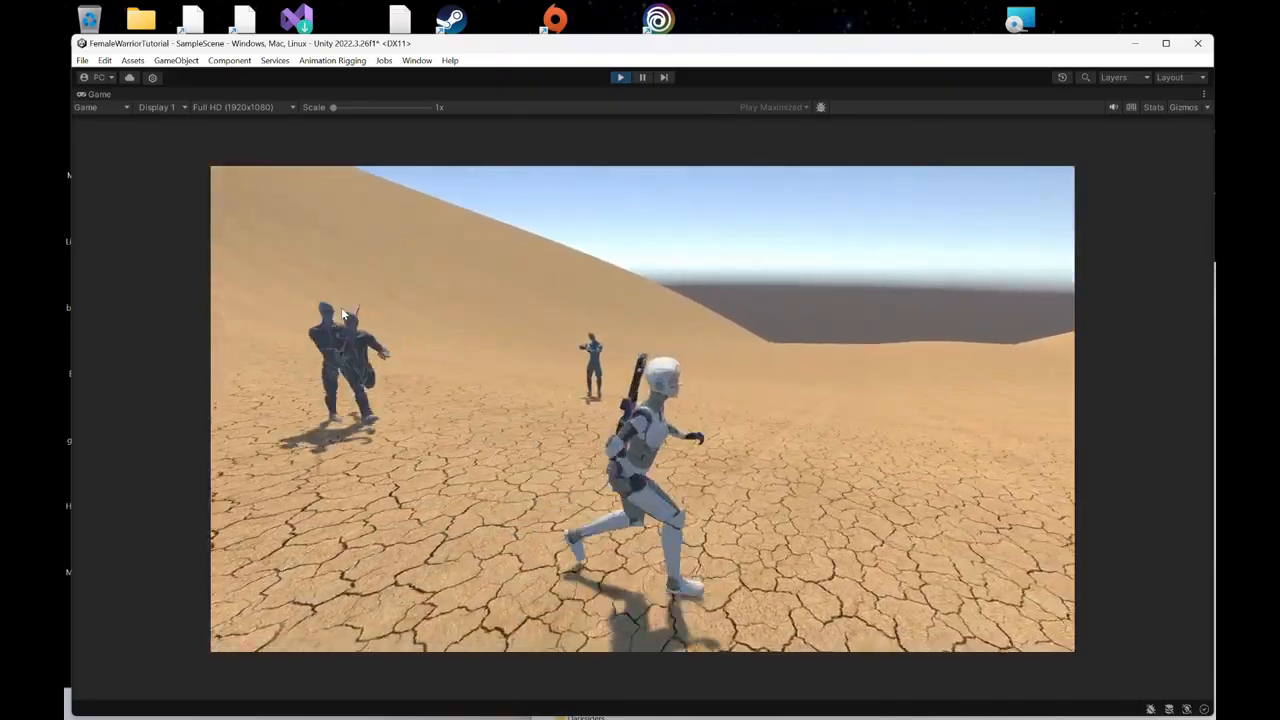
key("s")
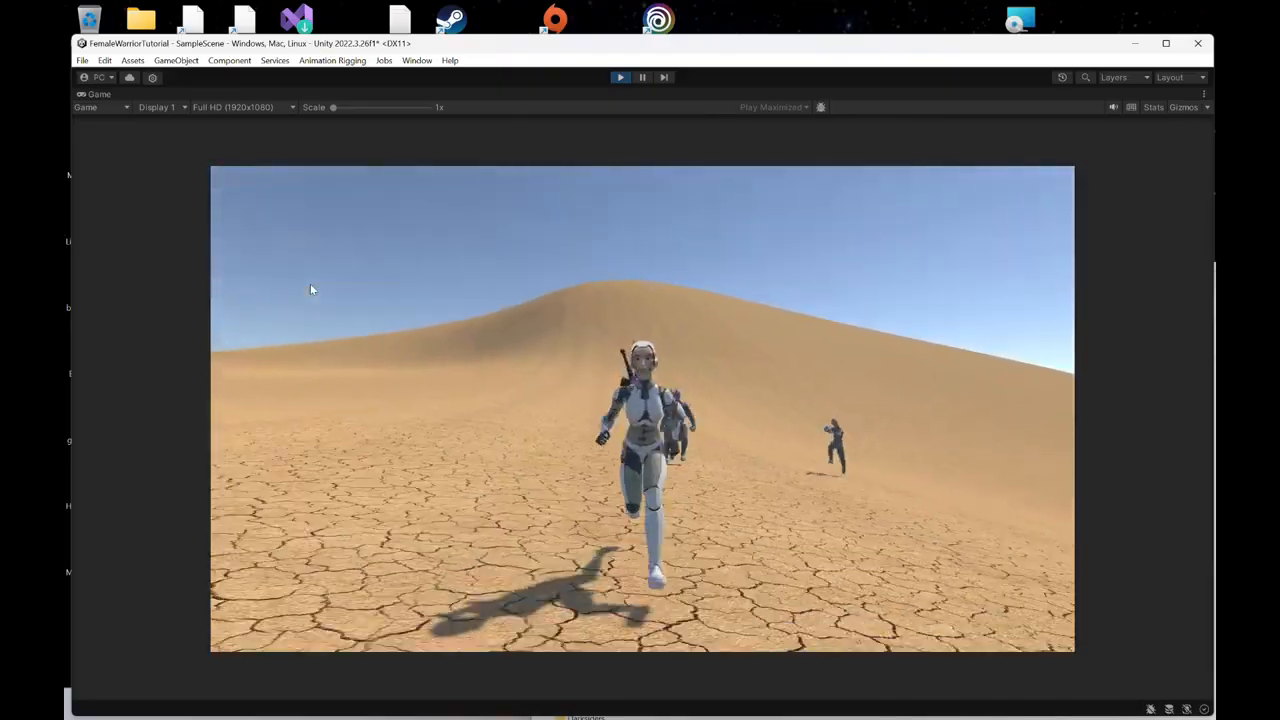
key("a")
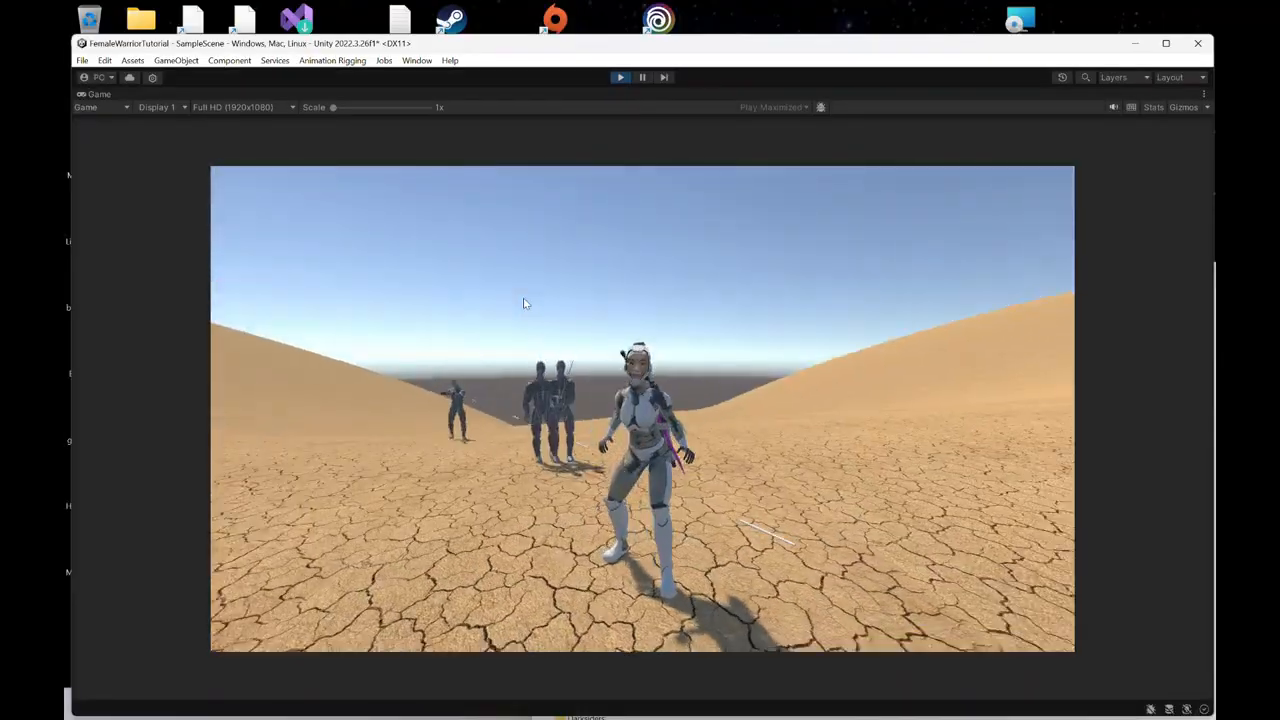
key("a")
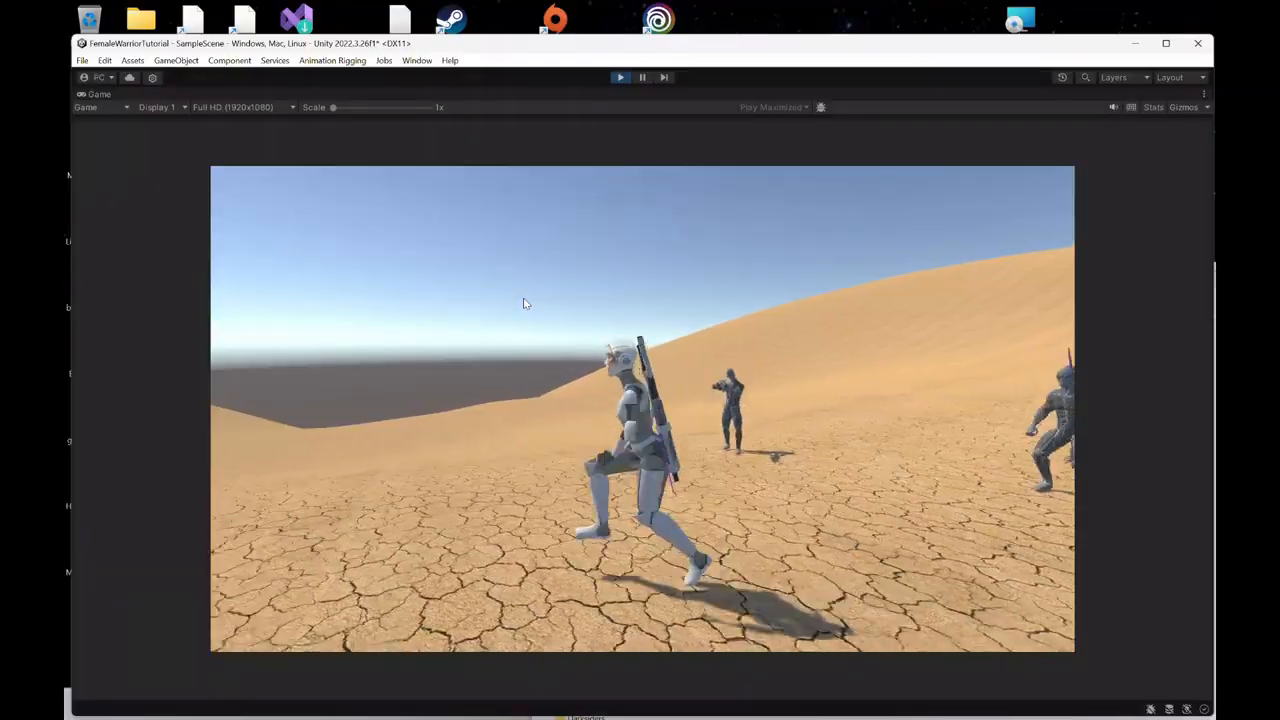
key("s")
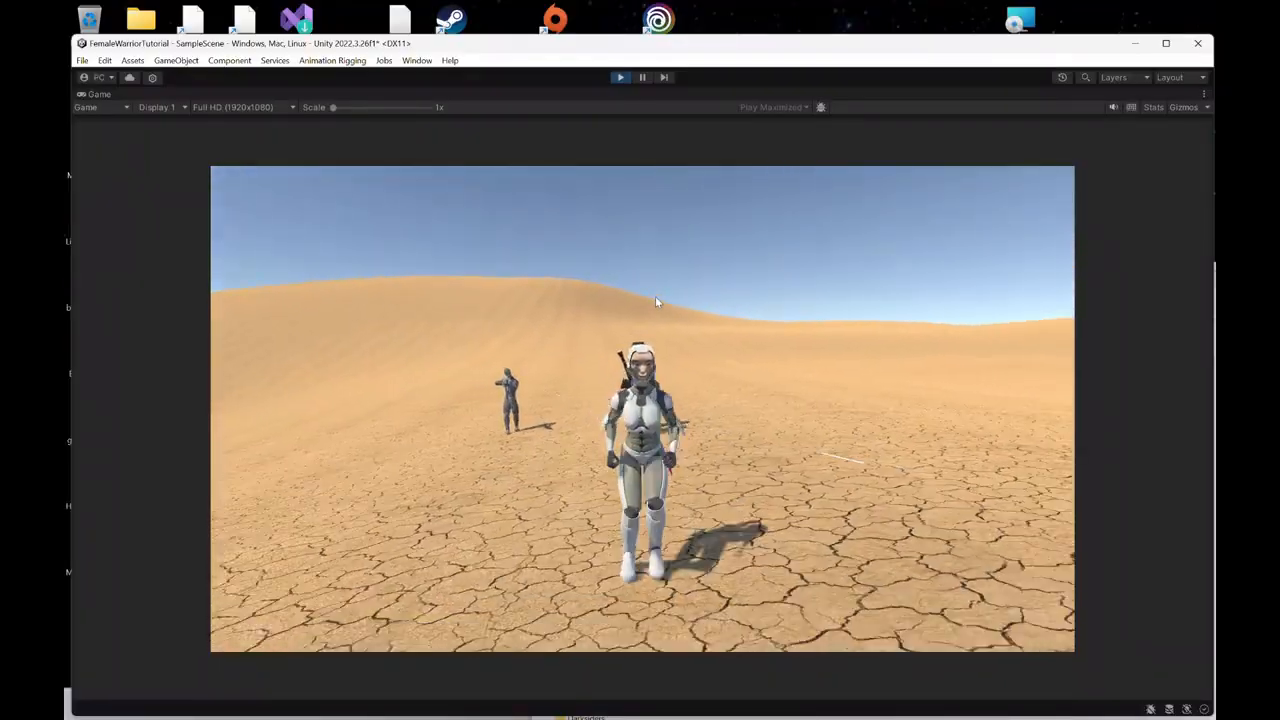
key("d")
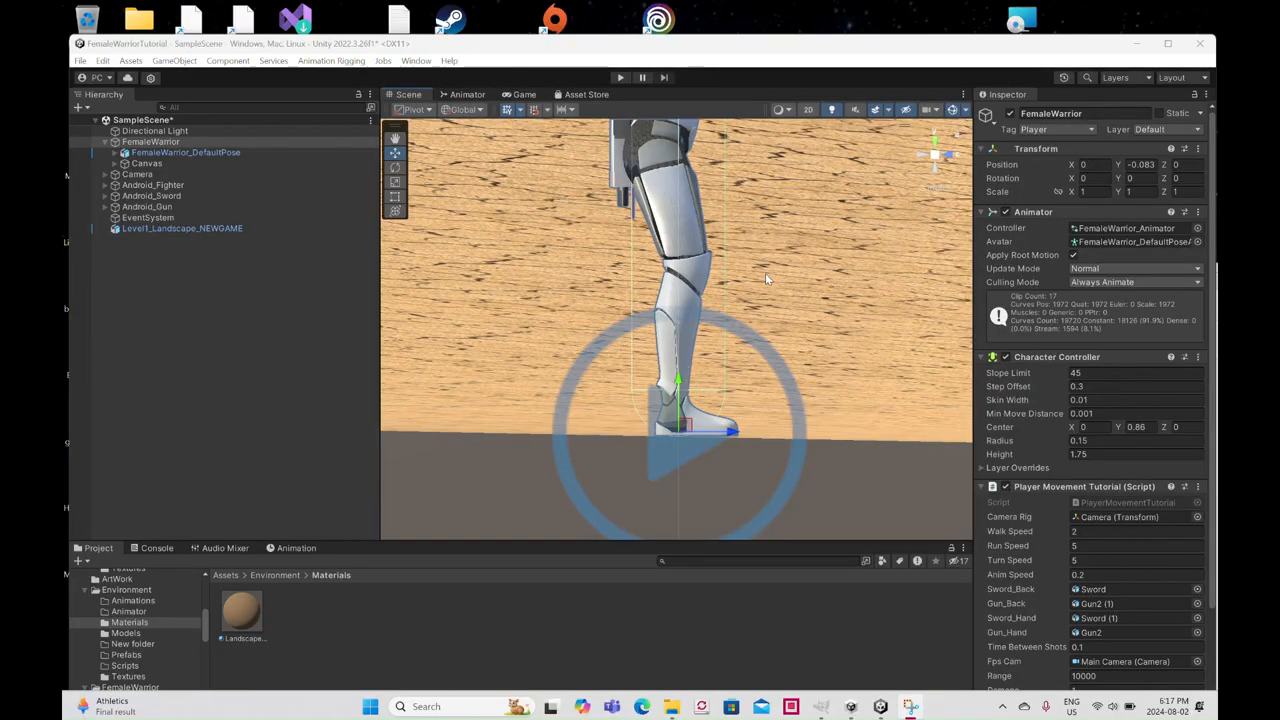
Examine how FemaleWarrior and the three androids stand on the desert landscape, and review FemaleWarrior's Character Controller and movement script settings.
scroll(800, 280, "down", 4)
left_click_drag(742, 280, 661, 342, "alt")
scroll(661, 343, "down", 3)
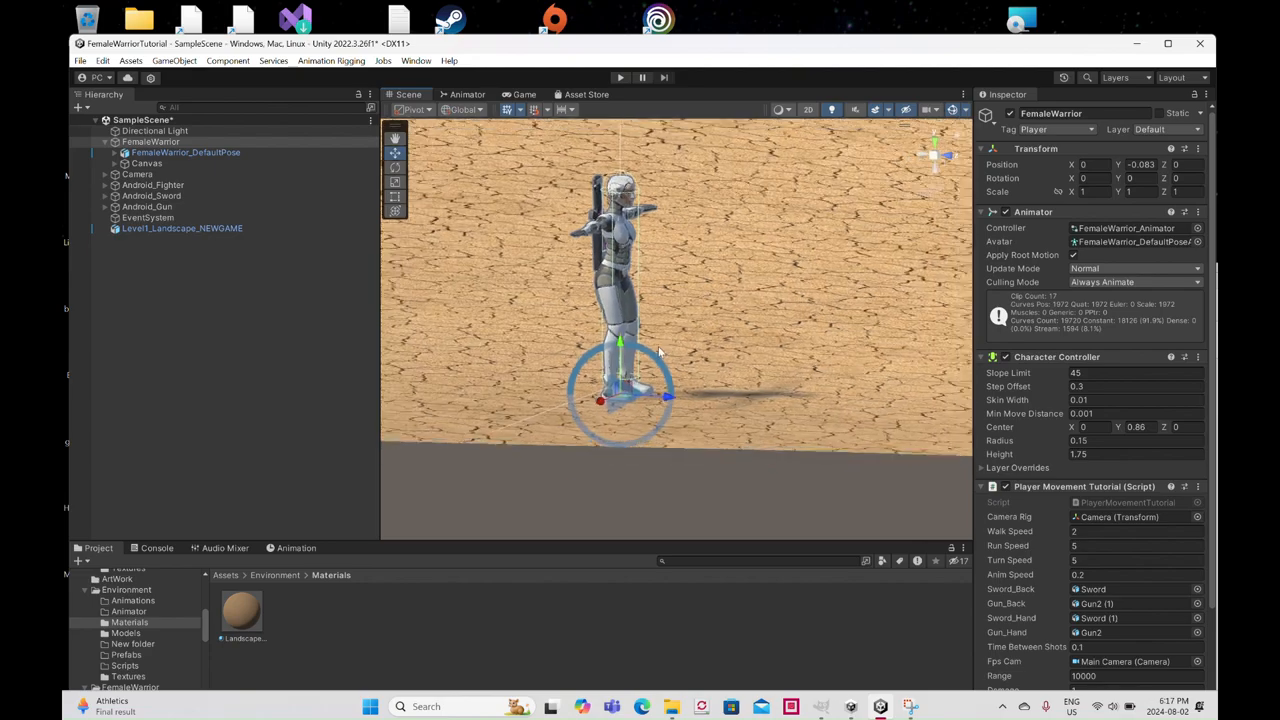
scroll(660, 350, "down", 2)
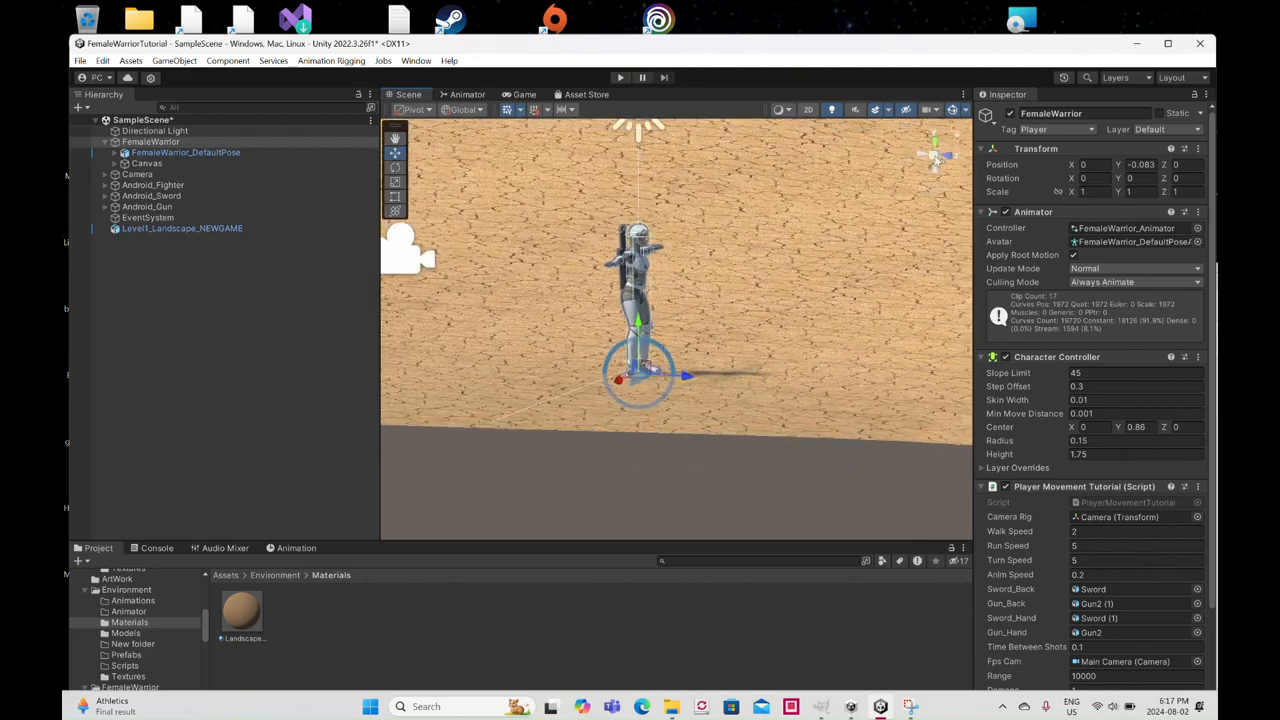
left_click(940, 156)
left_click_drag(576, 463, 891, 429, "alt")
middle_click_drag(891, 425, 688, 439)
left_click_drag(796, 373, 768, 388, "alt")
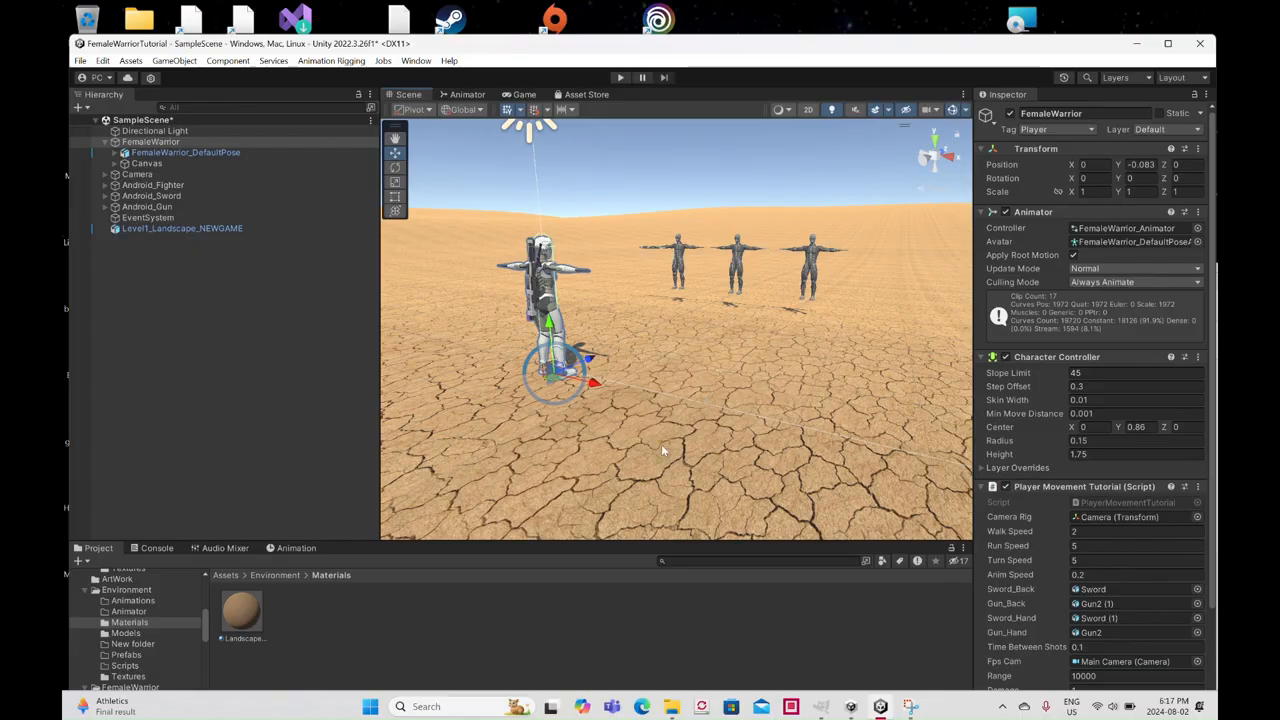
scroll(1040, 450, "down", 3)
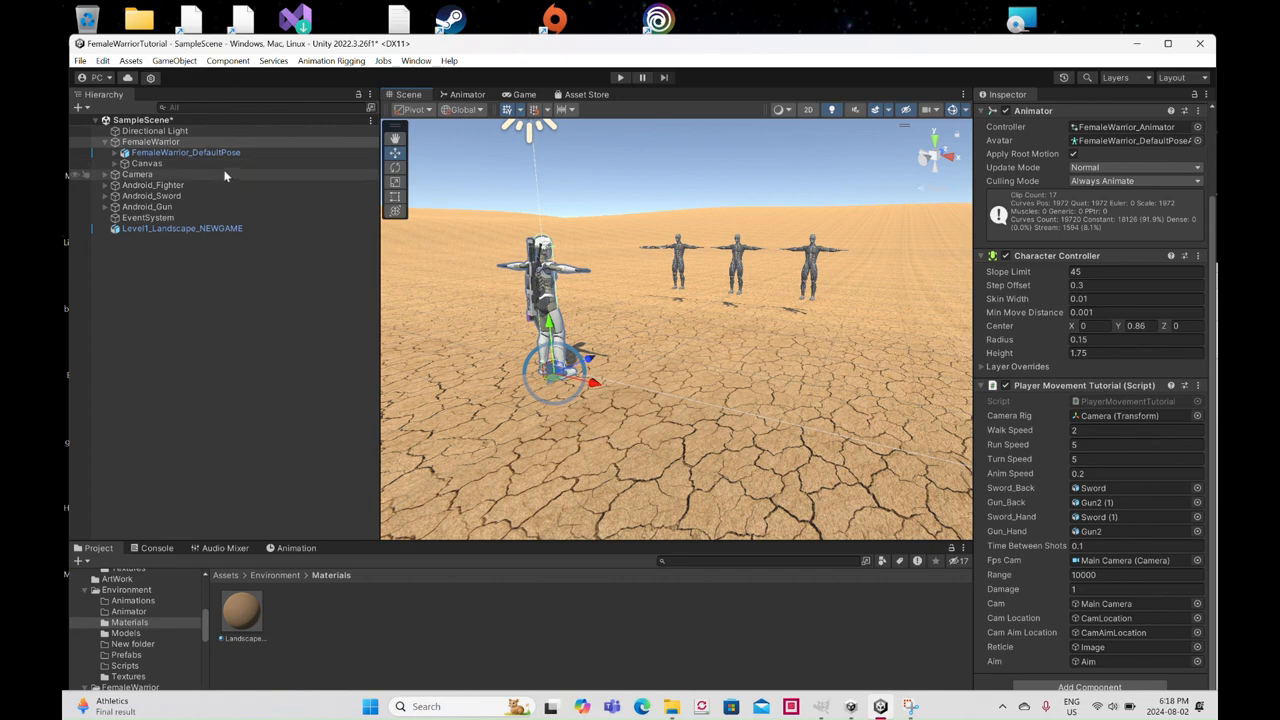
Review the Y gravity value in the project's Physics settings and close the settings.
left_click(103, 61)
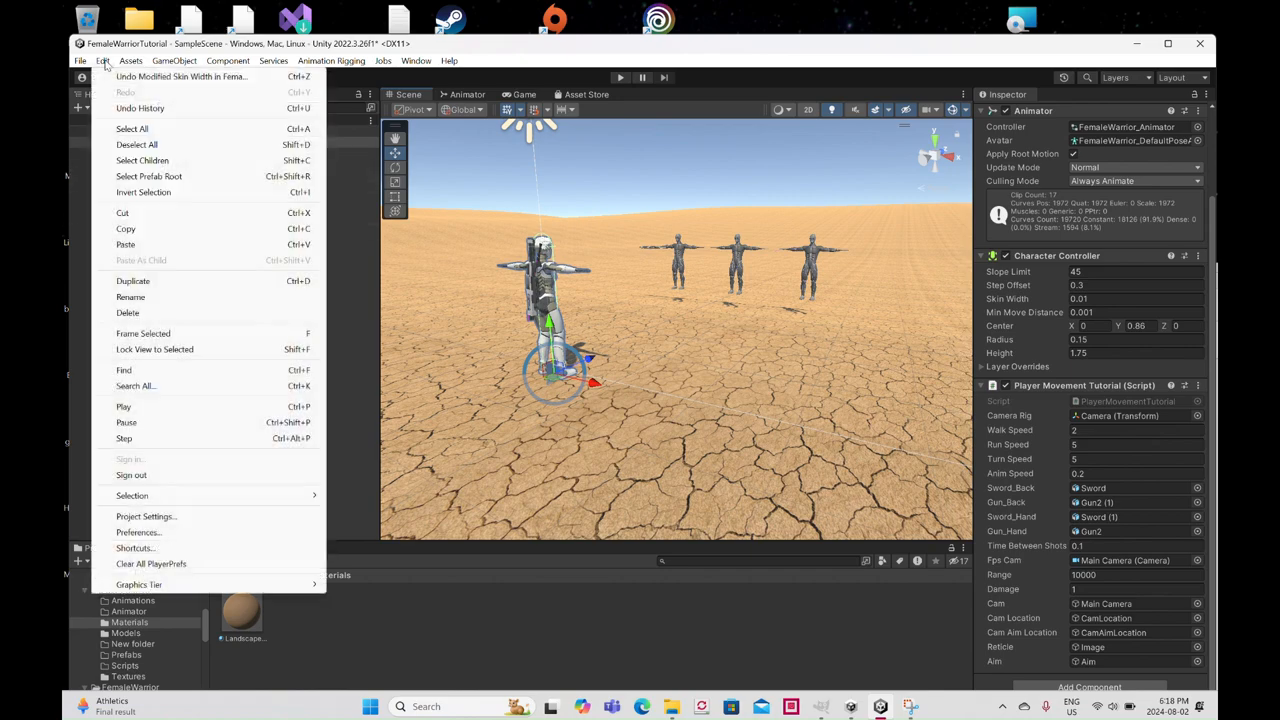
left_click(145, 517)
left_click(756, 97)
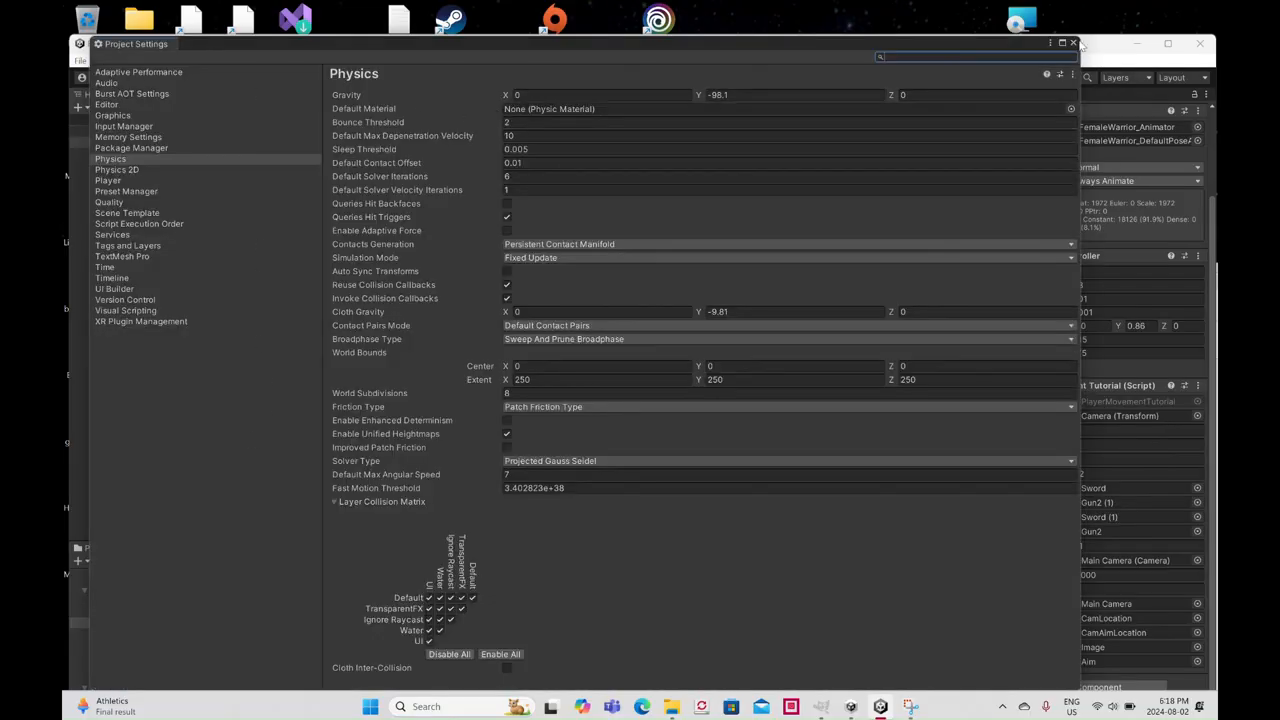
left_click(1073, 43)
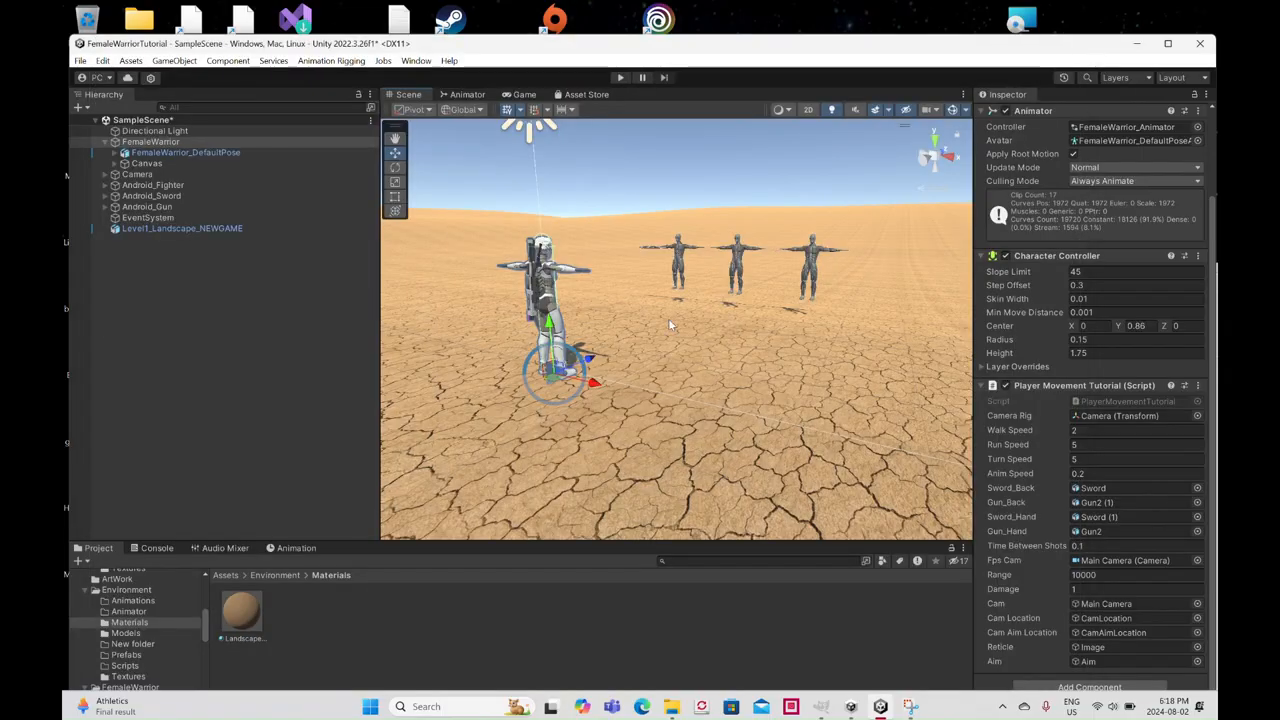